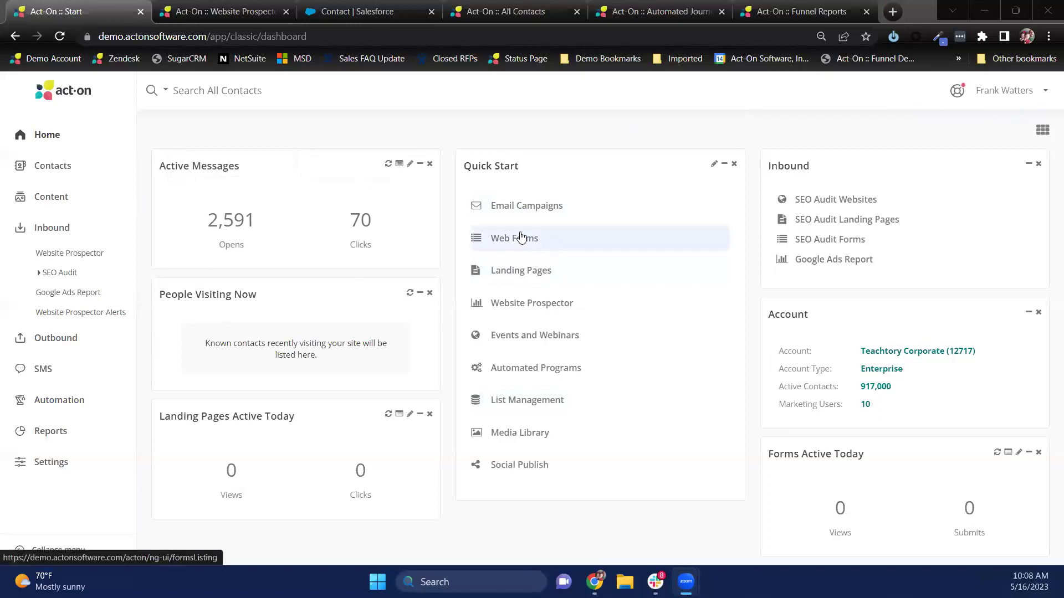
Review today's anonymous prospects in Website Prospector and return to the list of all known prospects, clearing the existing filters
click(247, 13)
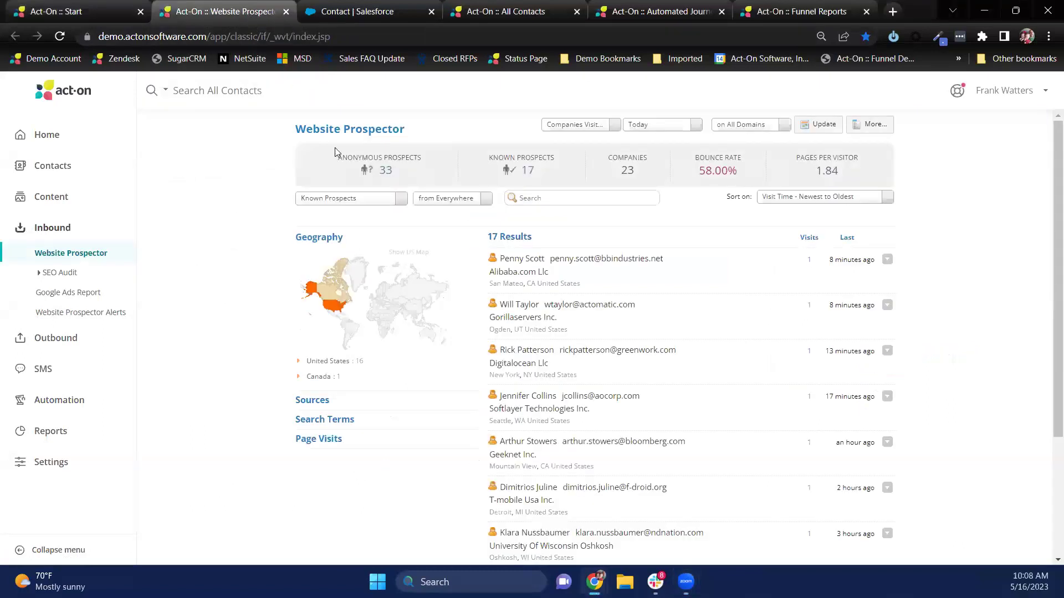
click(384, 170)
click(560, 359)
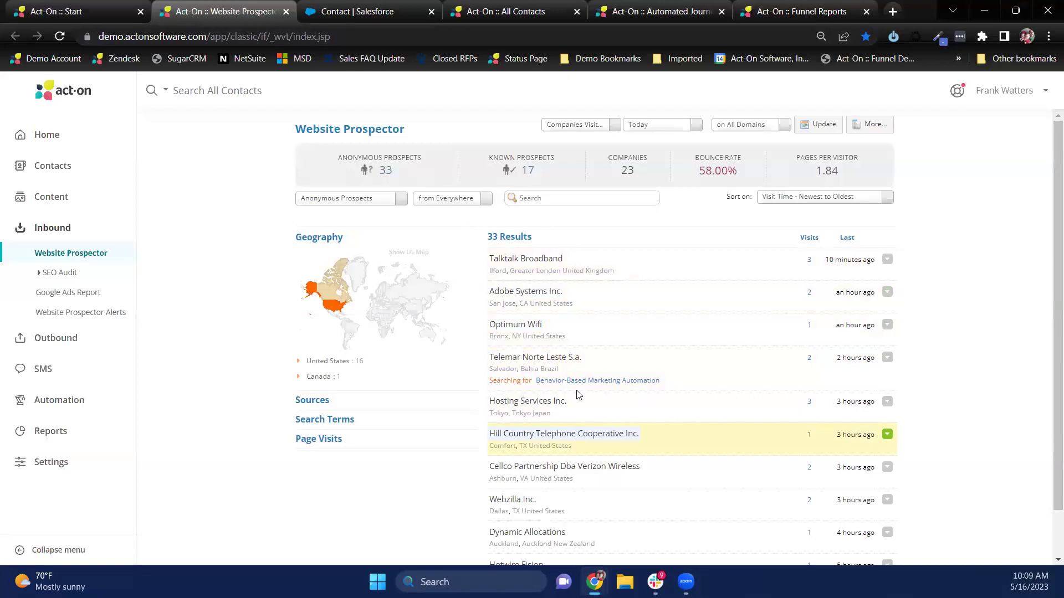
click(525, 173)
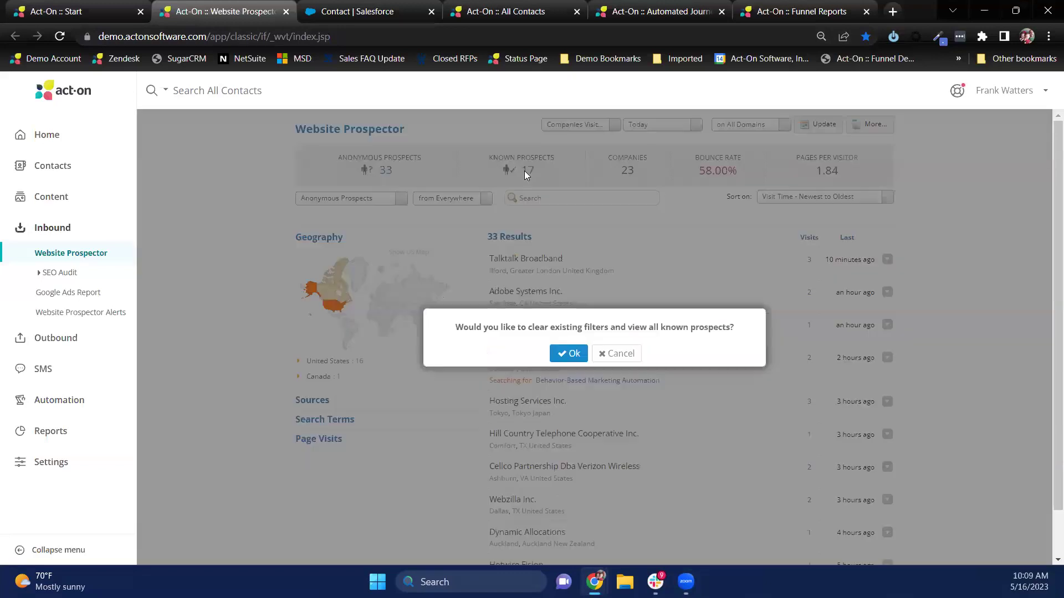
click(568, 352)
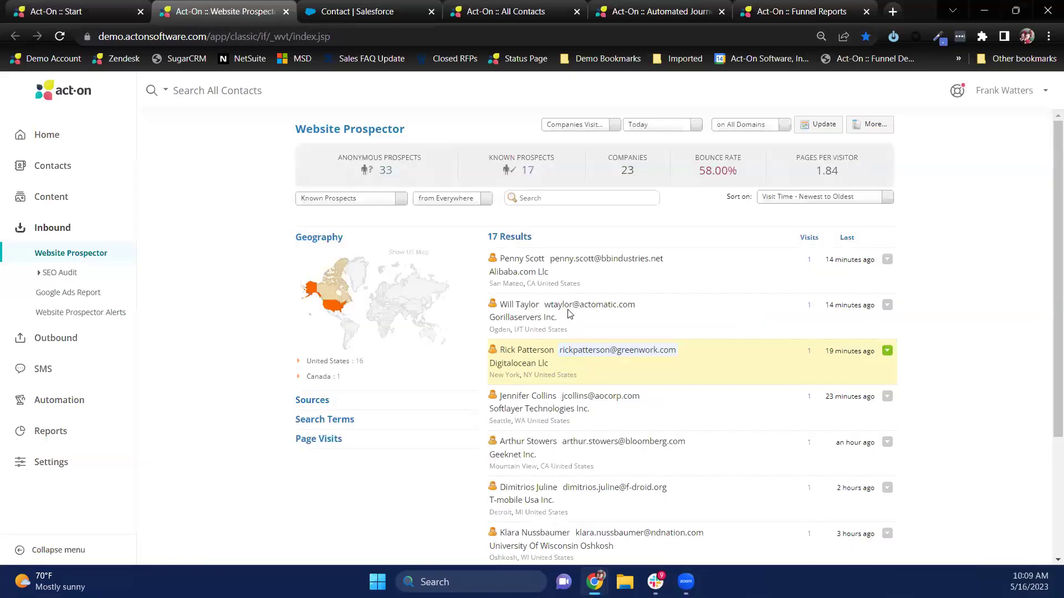
Open the first known prospect's contact report and review the timeline, scoring and activity summary
click(528, 263)
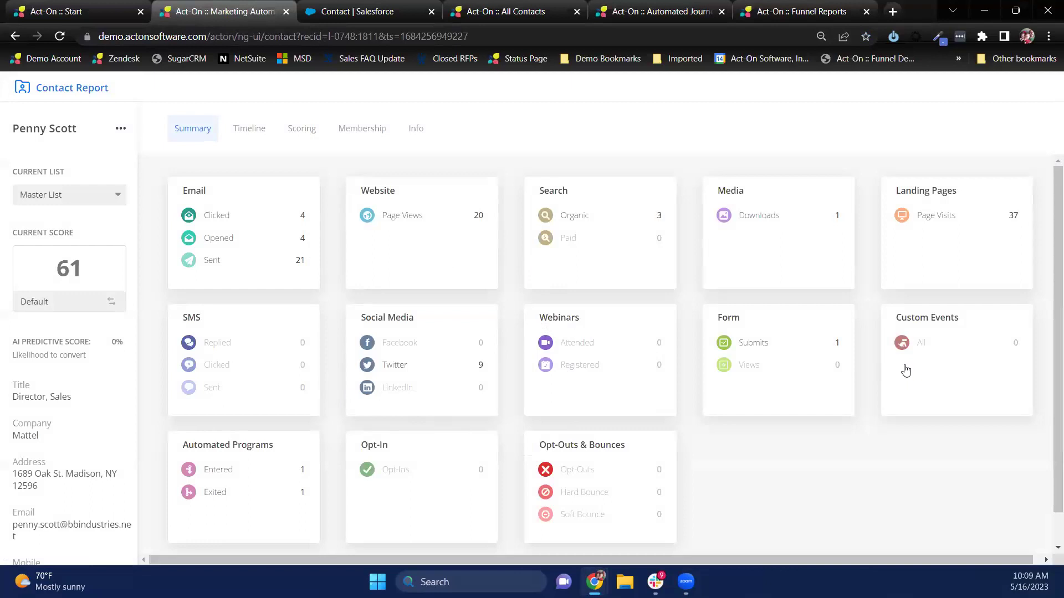
click(258, 141)
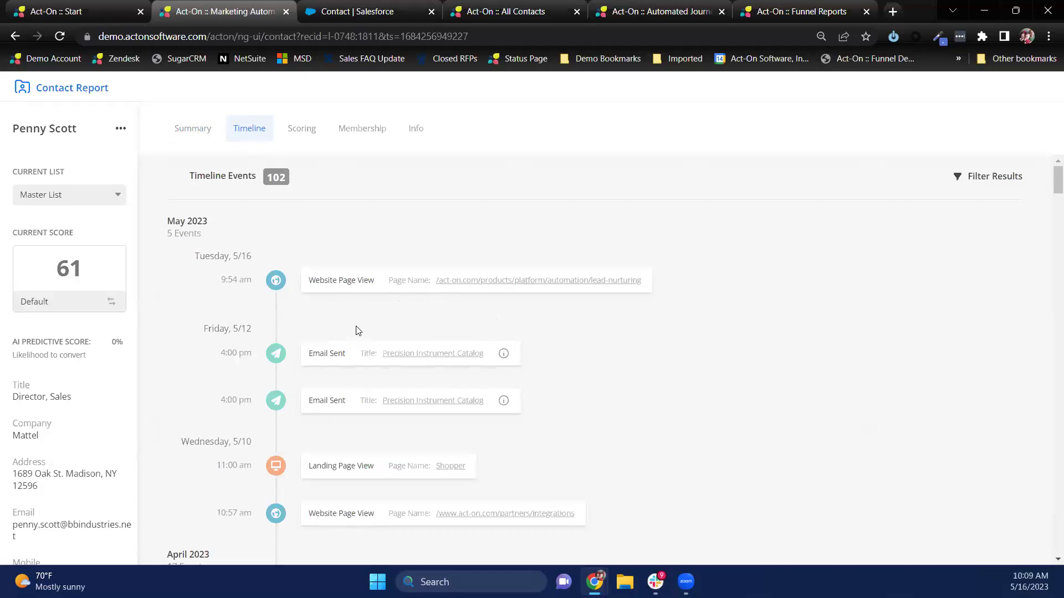
click(302, 133)
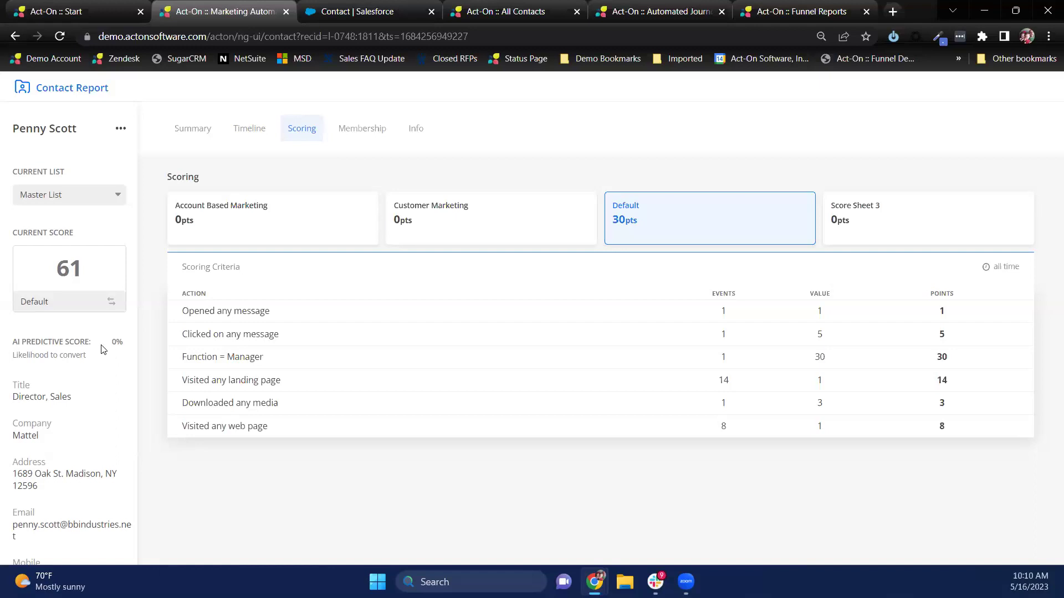
click(205, 135)
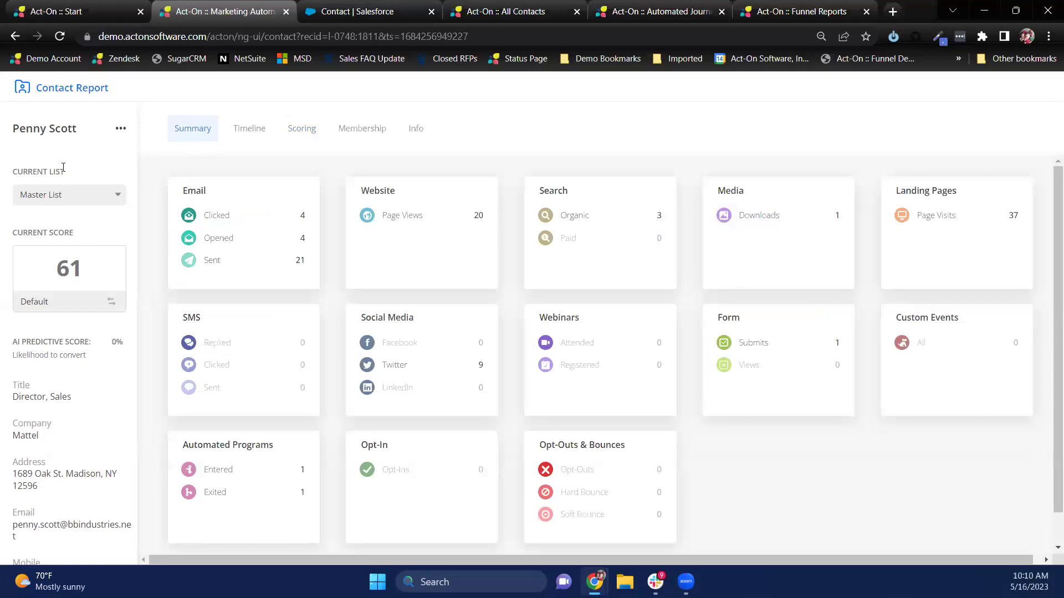
Switch to Salesforce and examine the activity summary in the embedded Act-On contact report
click(329, 15)
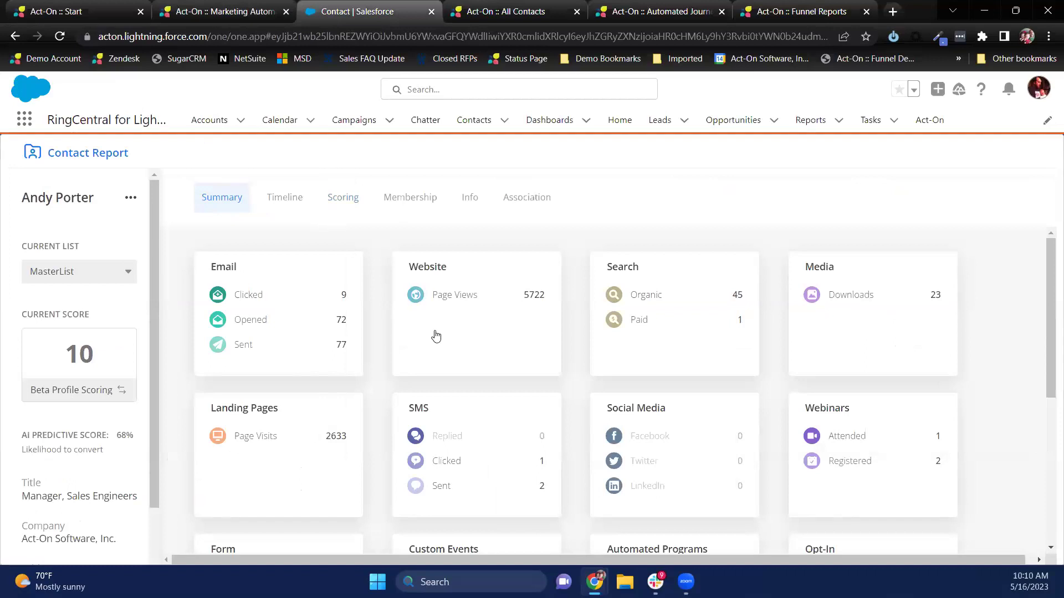
scroll(393, 355, down, 1)
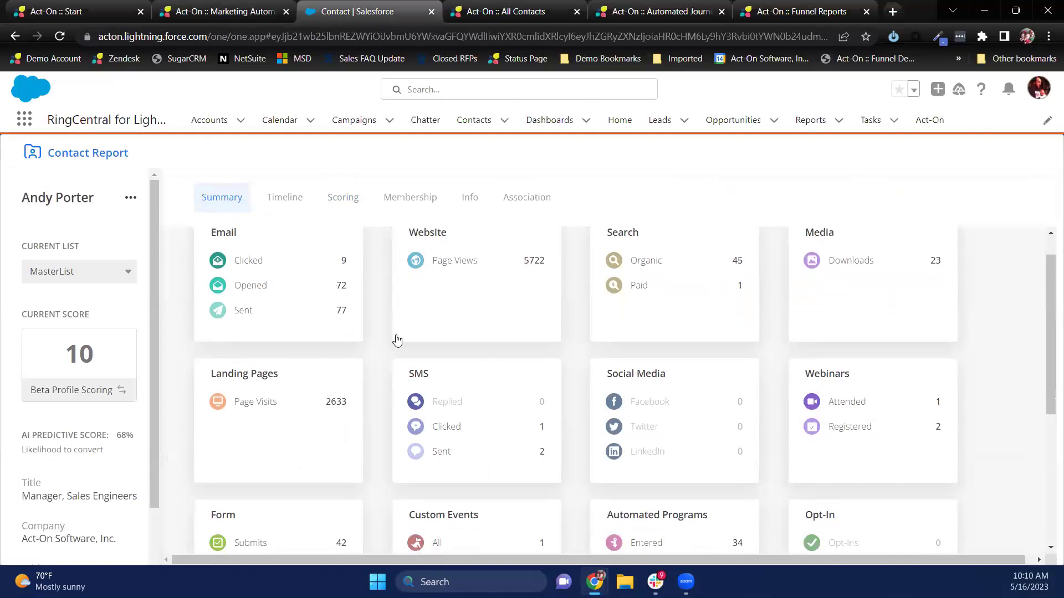
scroll(397, 340, up, 1)
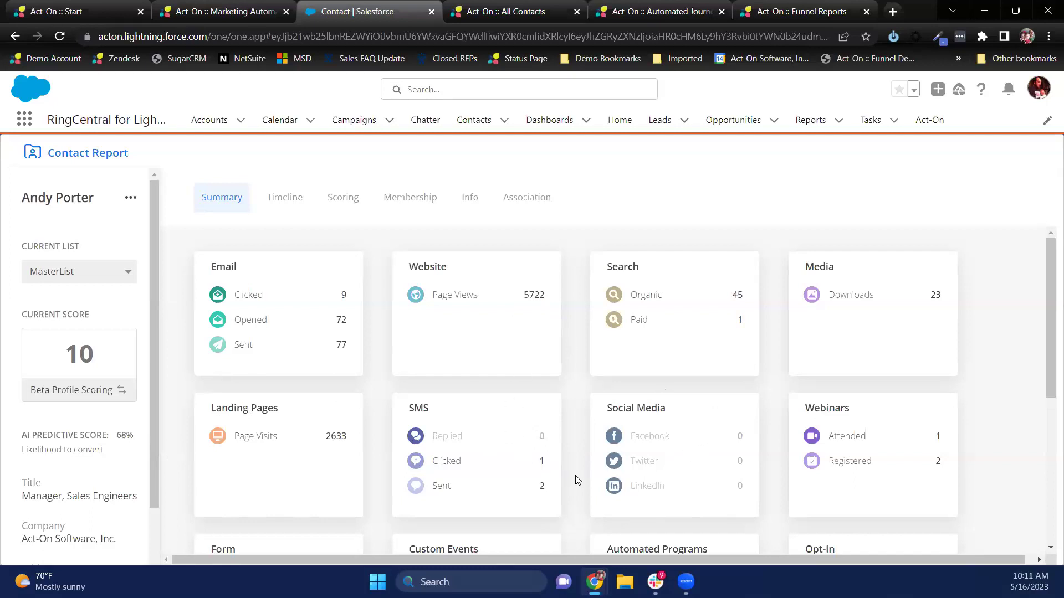
scroll(579, 473, down, 2)
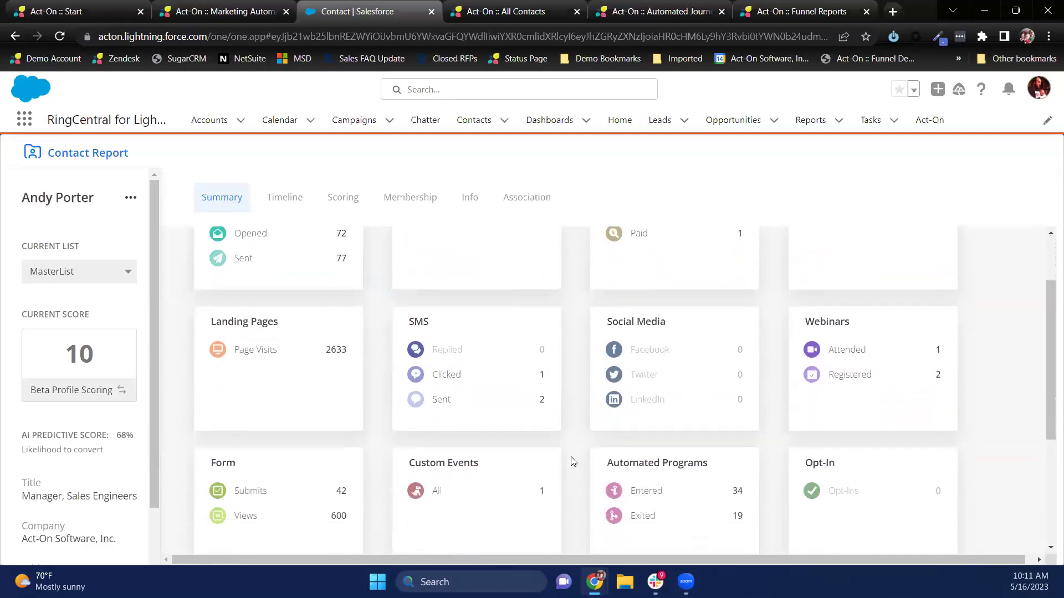
scroll(571, 461, up, 2)
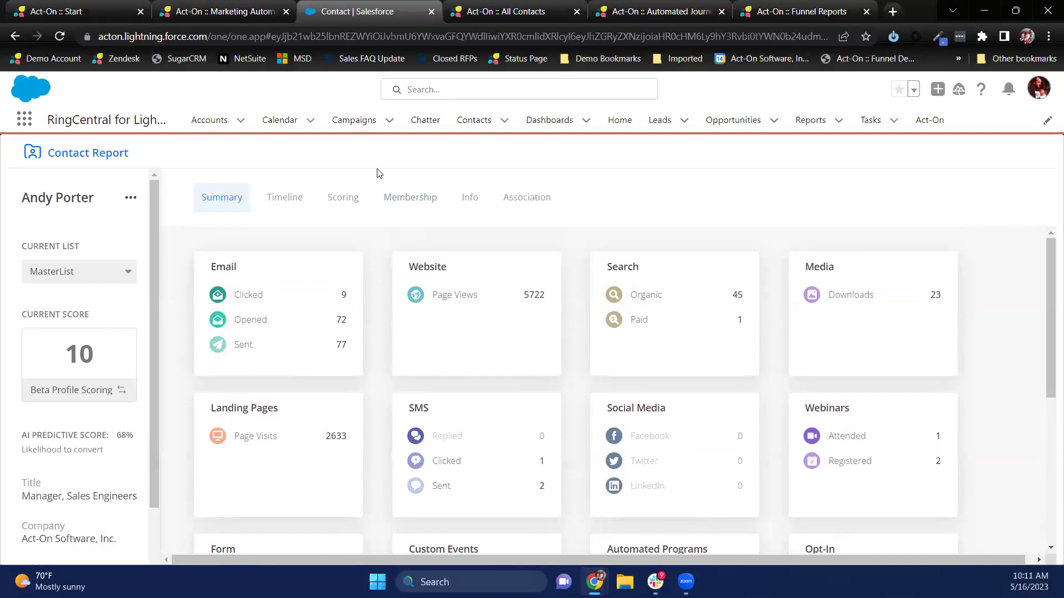
Switch to Act-On's All Contacts page and filter the segments by the Hot leads tag
click(490, 13)
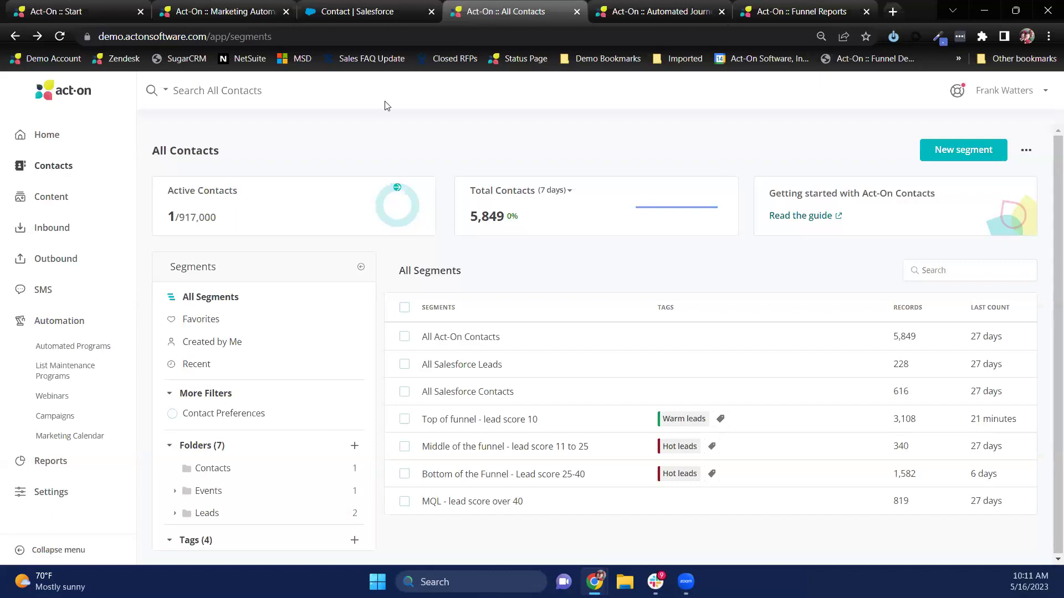
scroll(303, 355, down, 1)
scroll(304, 354, down, 1)
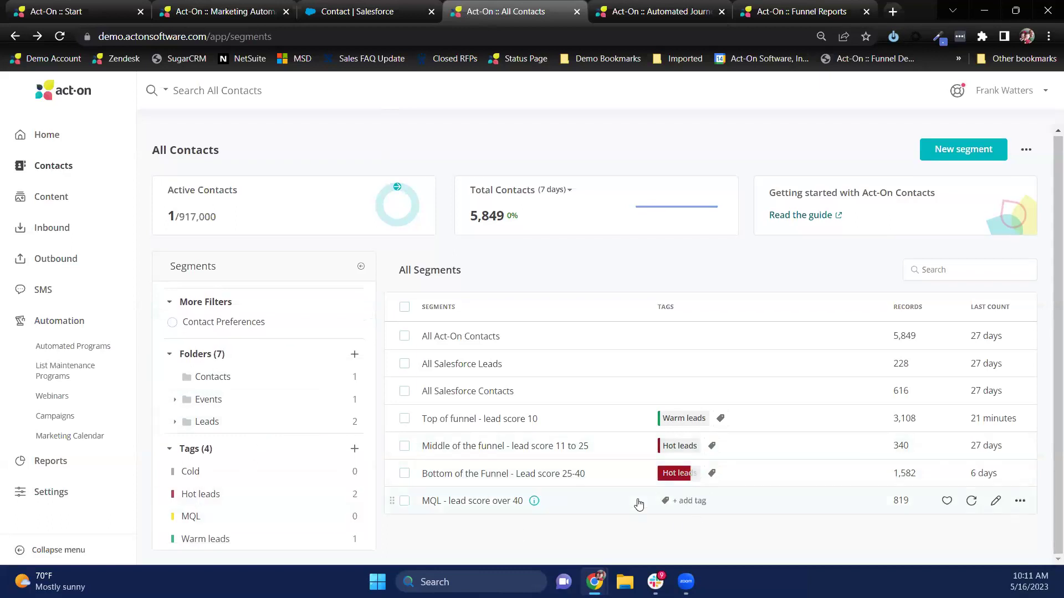
click(210, 494)
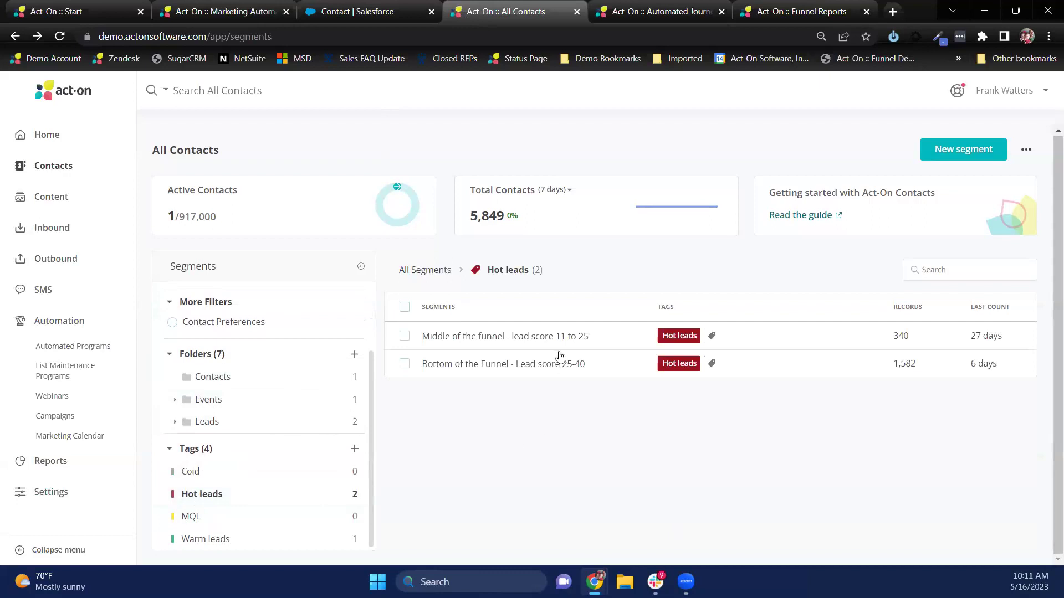
Start a new contact segment with a profile condition where Industry contains finance
click(969, 150)
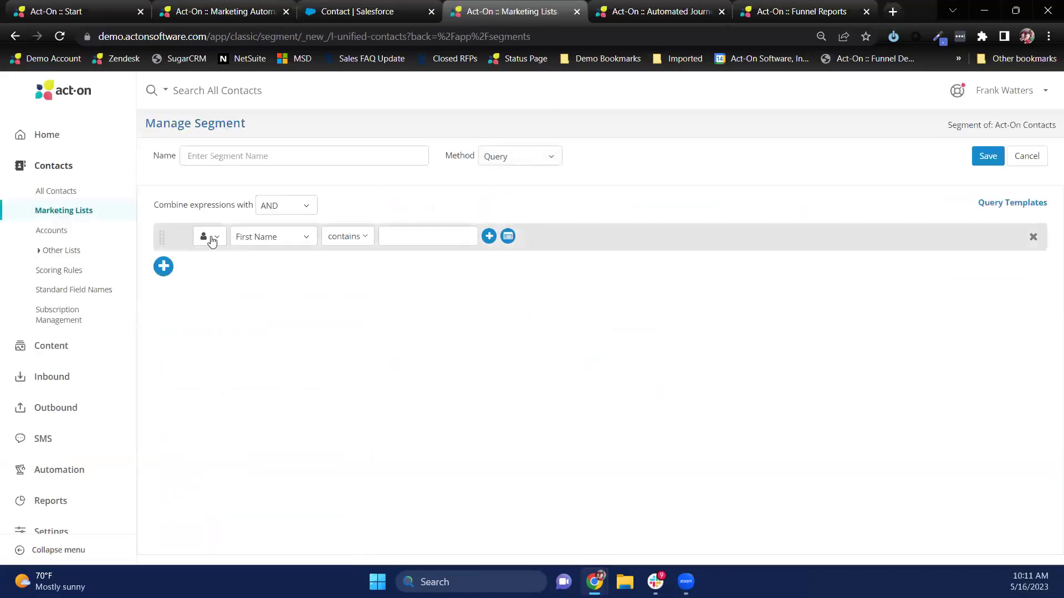
click(268, 240)
scroll(270, 355, down, 3)
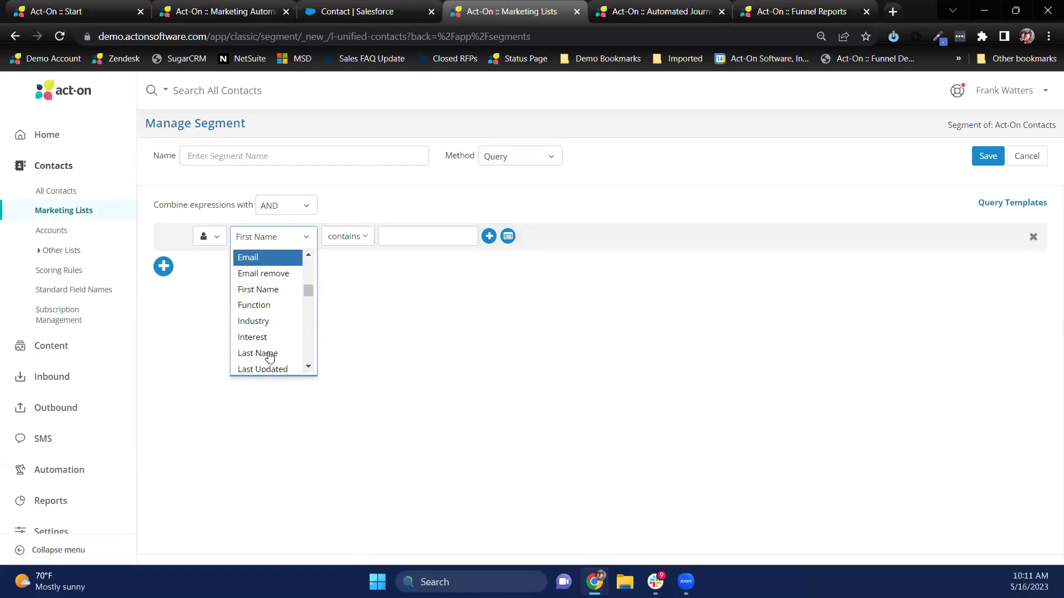
click(271, 273)
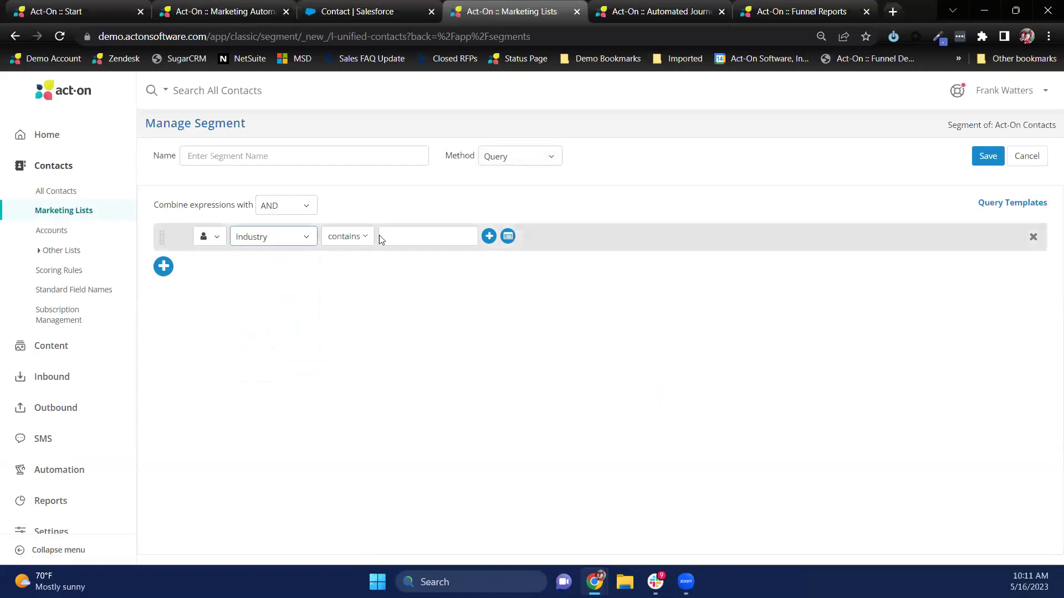
click(450, 240)
text(finance)
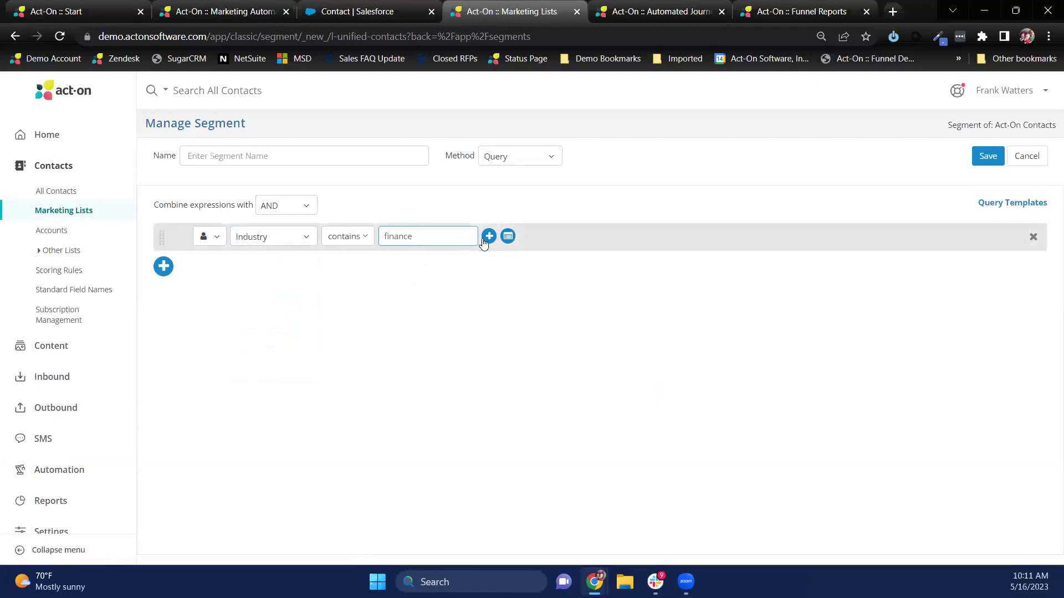
Add financial, insurance and banking as further accepted values for the Industry condition
click(508, 236)
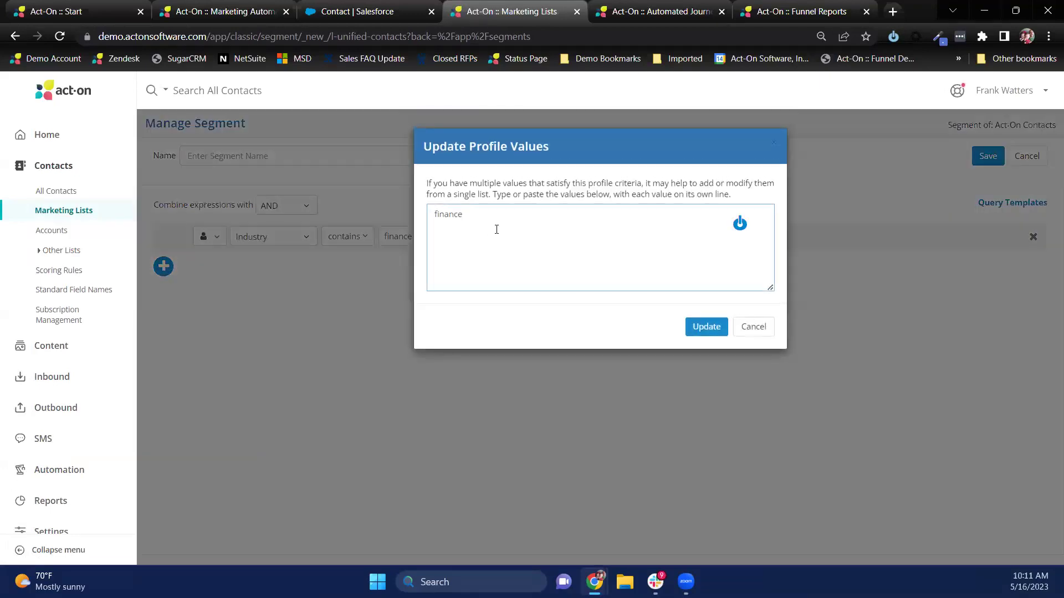
text(financial)
key(Return)
text(io)
text(surance)
click(706, 327)
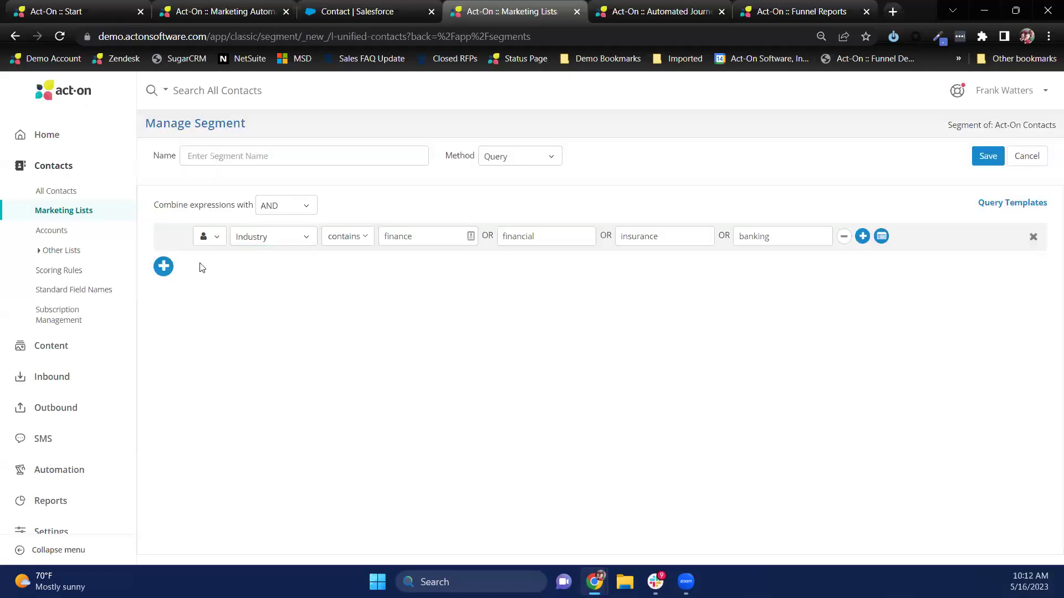
Add a behavior condition for contacts who visited web pages in the last 30 days, matching at least one of these
click(164, 266)
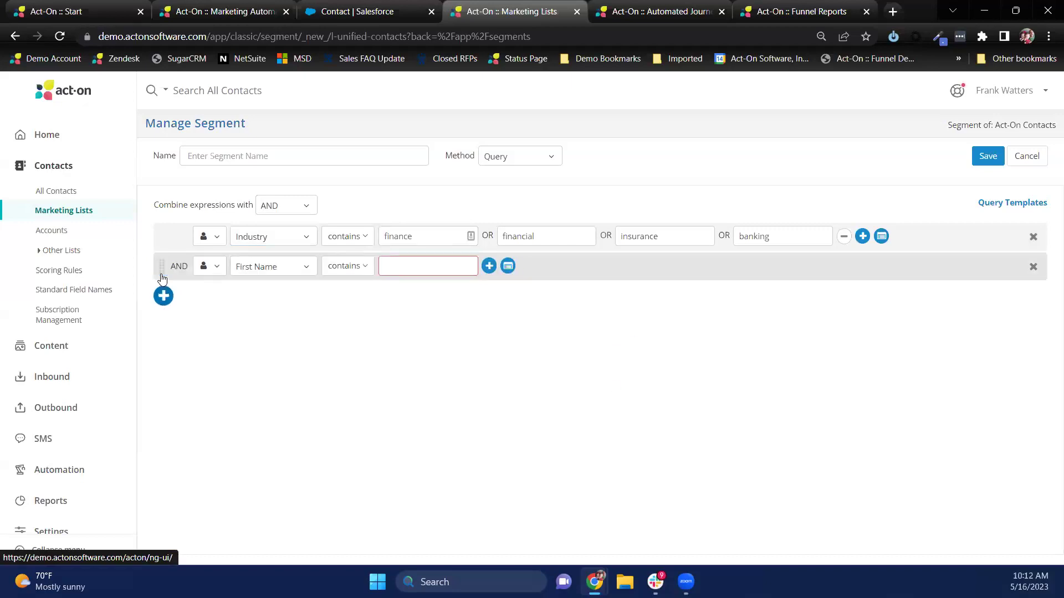
click(208, 266)
click(214, 302)
click(312, 267)
text(30)
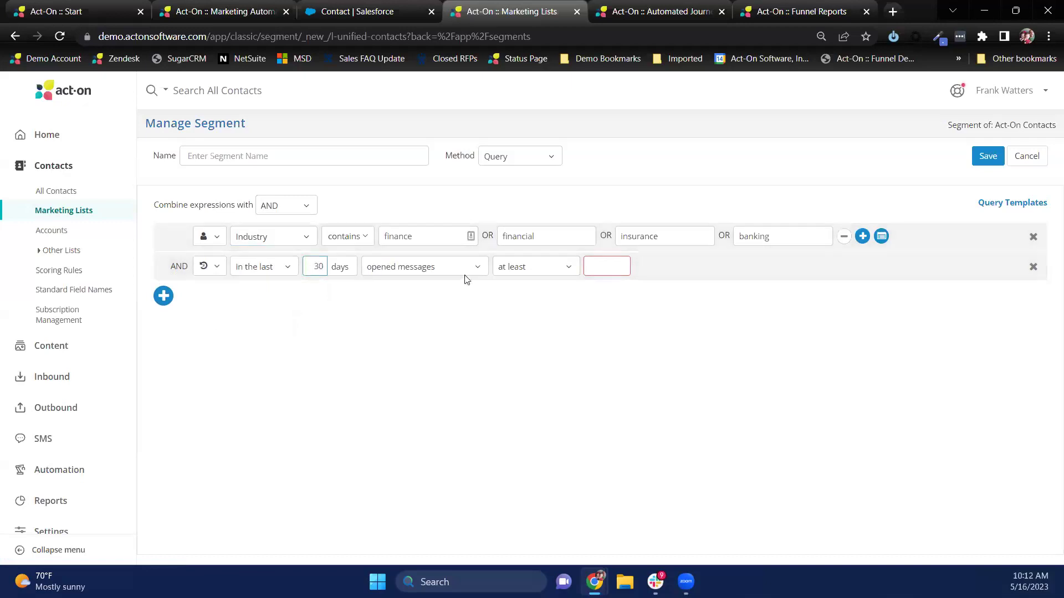
click(452, 267)
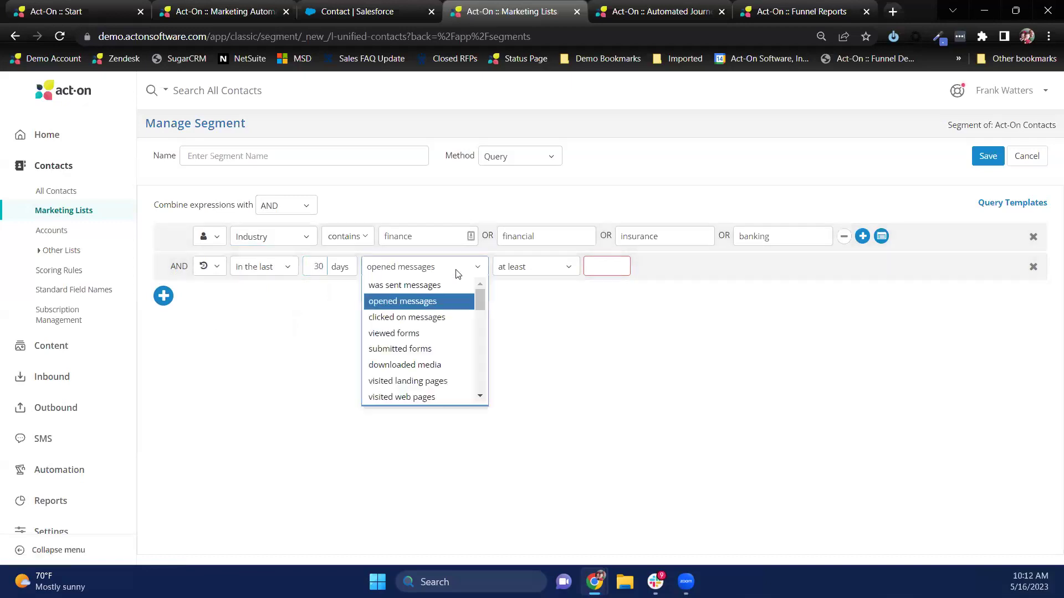
click(423, 396)
click(562, 268)
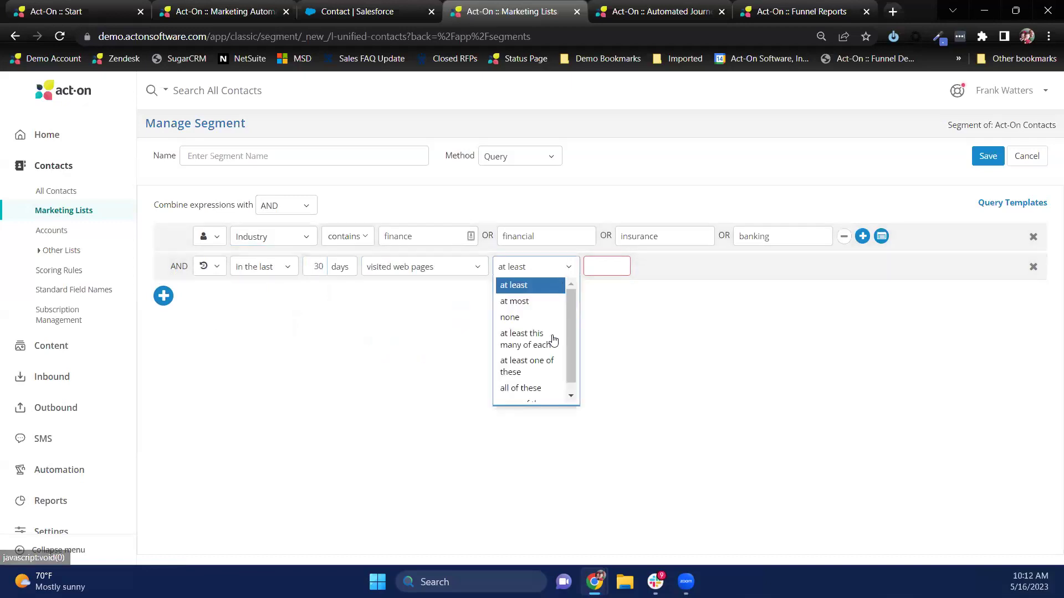
click(551, 361)
Add the wildcard path *product as the web page for the behavior condition
click(606, 266)
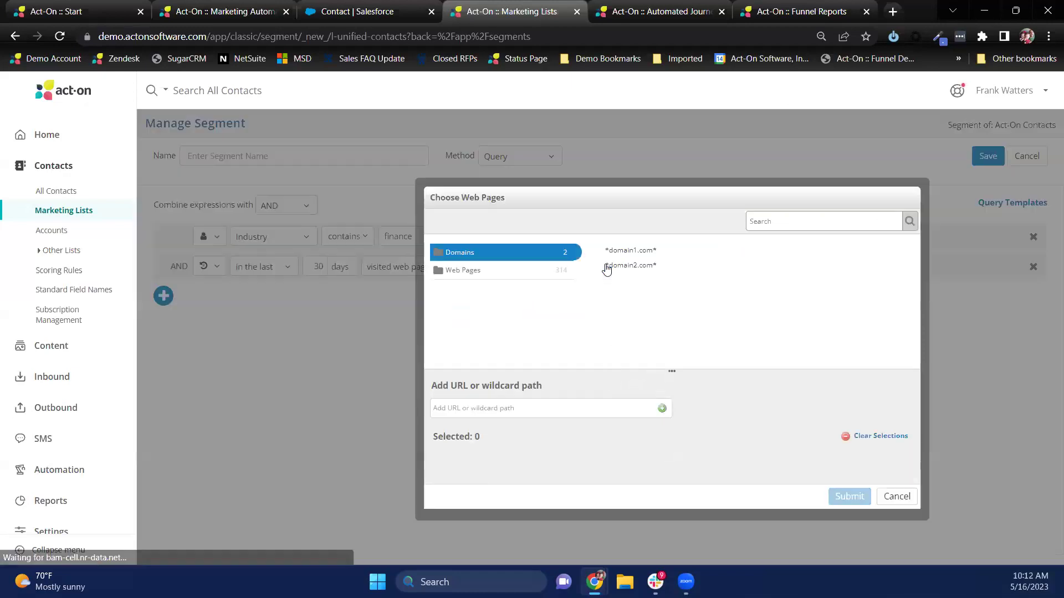
click(554, 406)
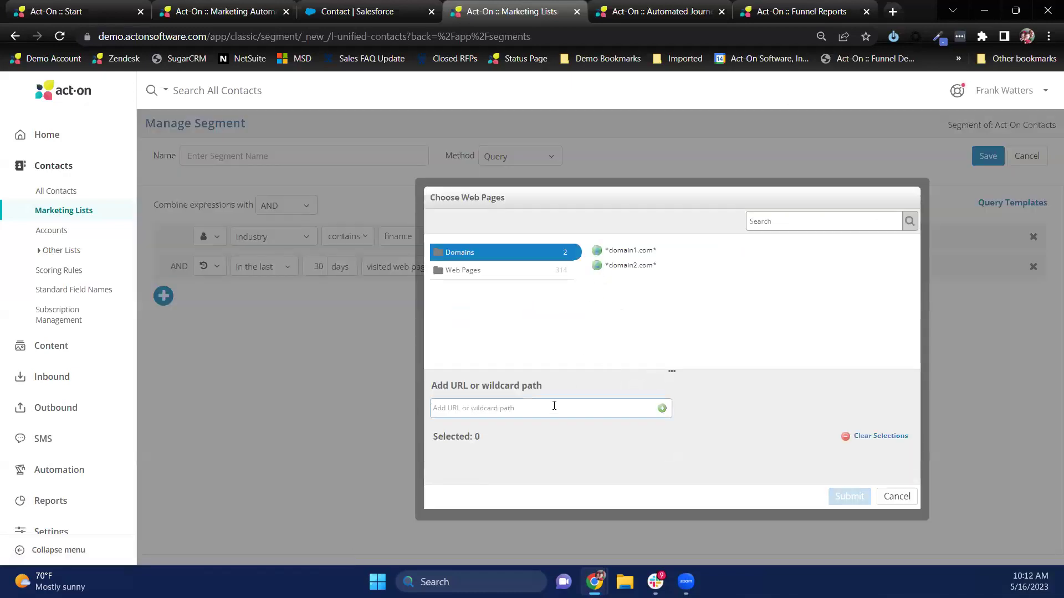
text(*)
click(662, 408)
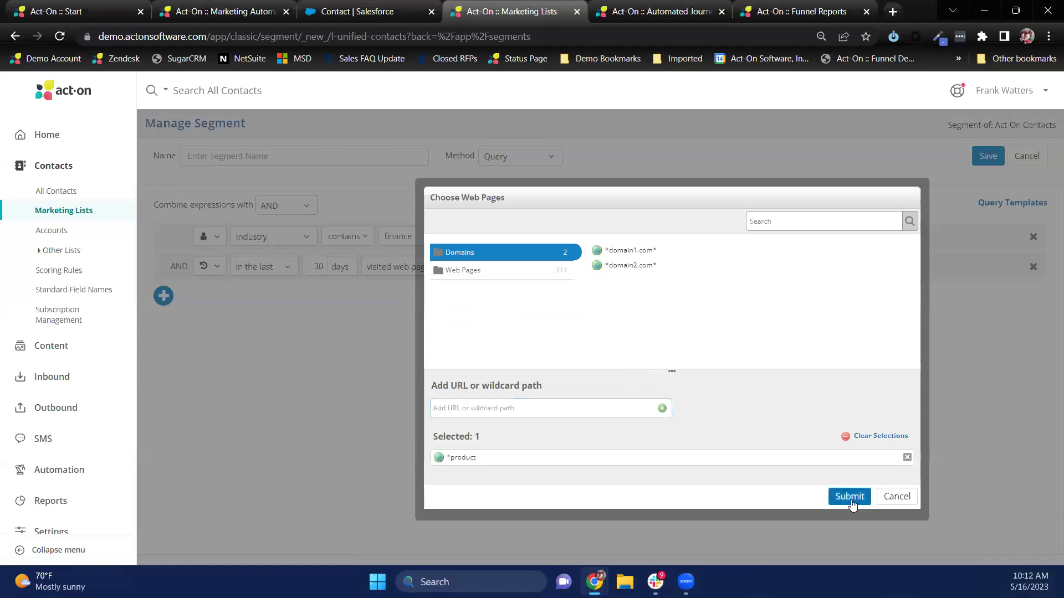
click(850, 497)
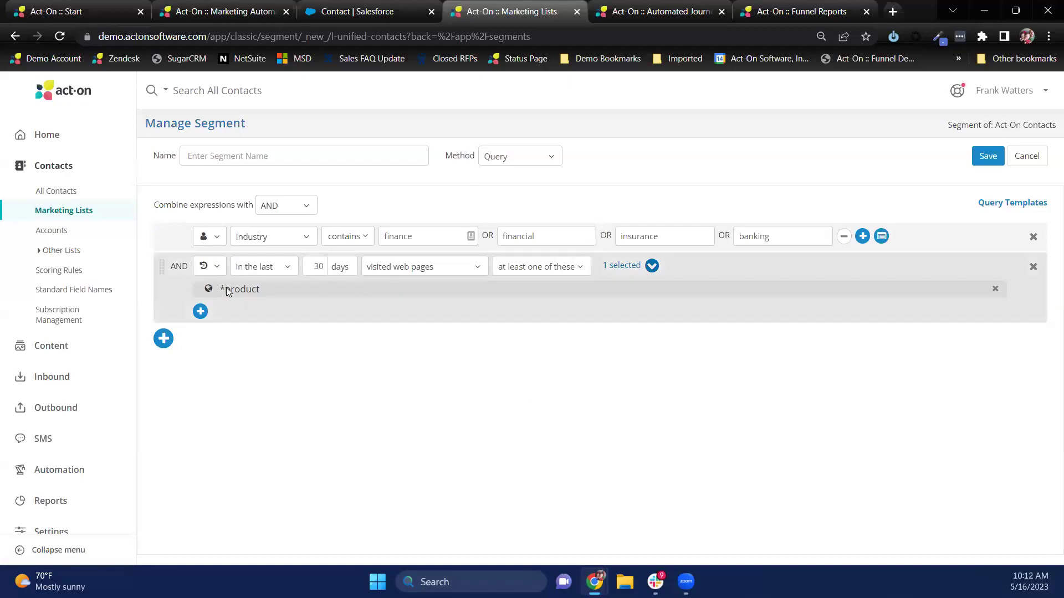
Add a CRM condition to the segment based on the Annual Revenue field of Accounts
click(163, 338)
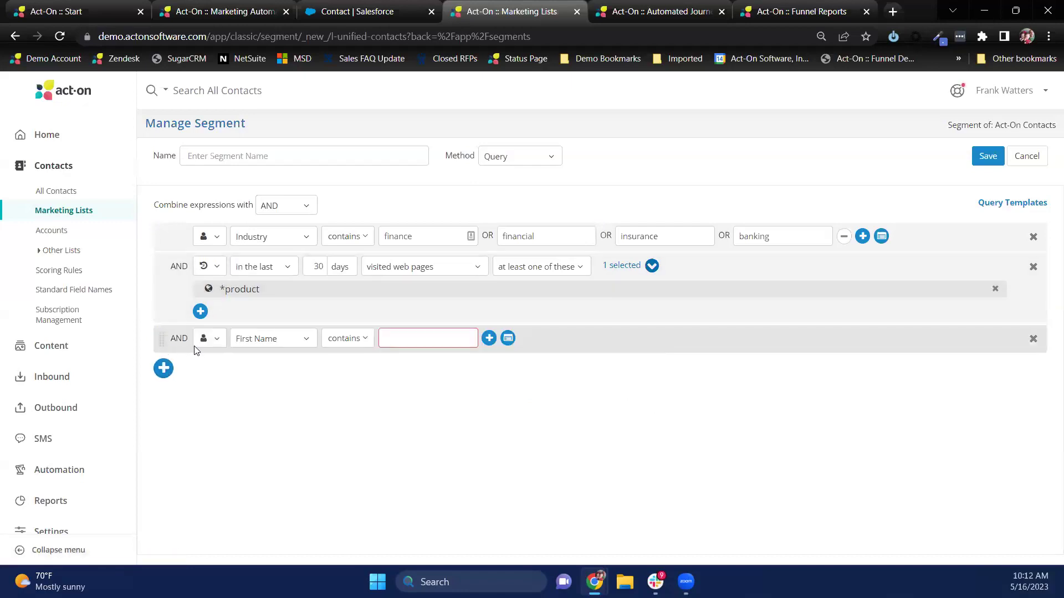
click(215, 344)
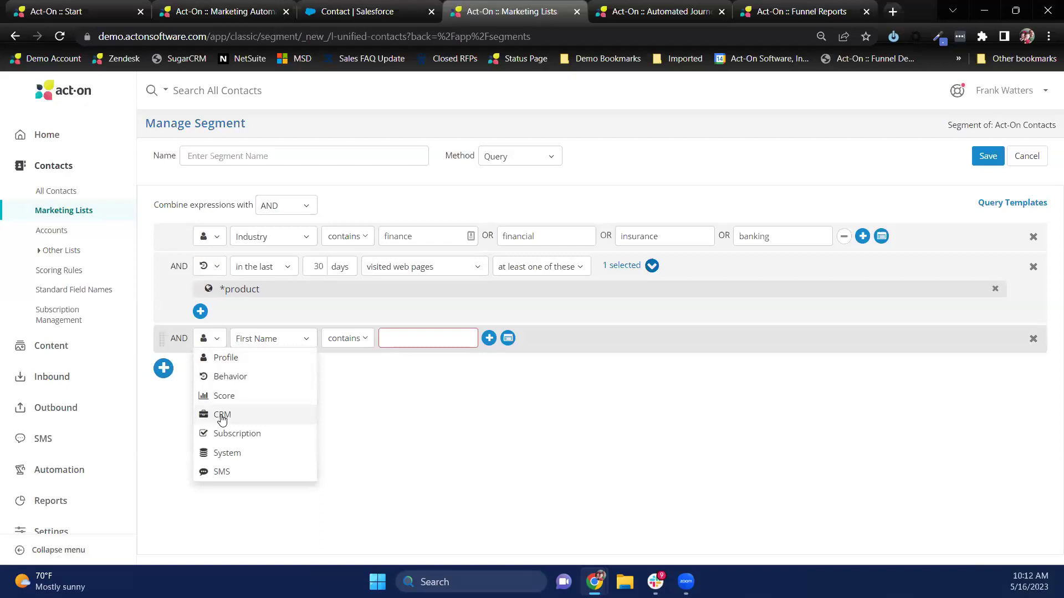
click(221, 420)
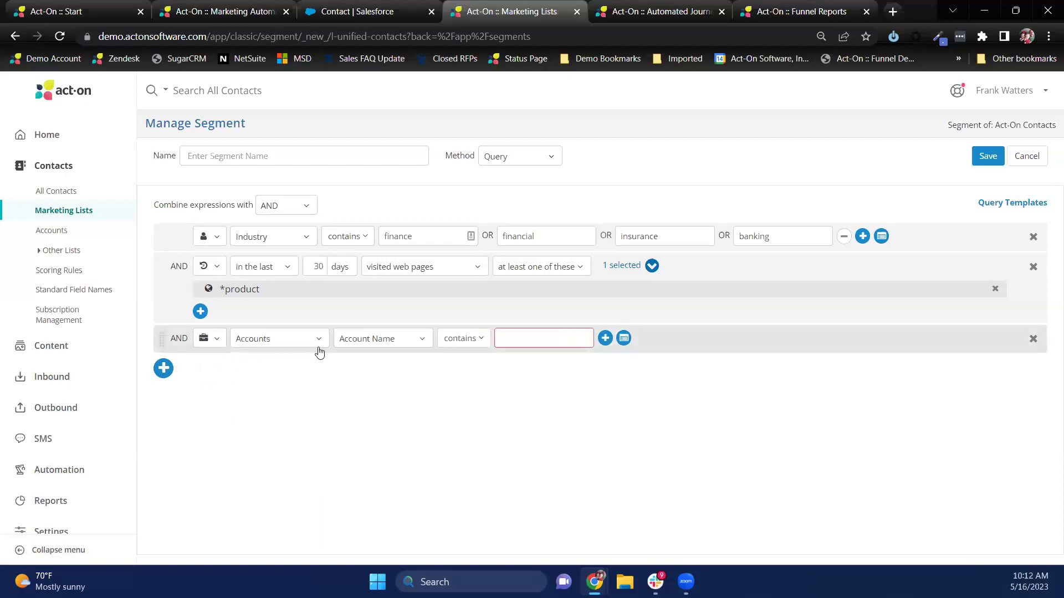
click(392, 341)
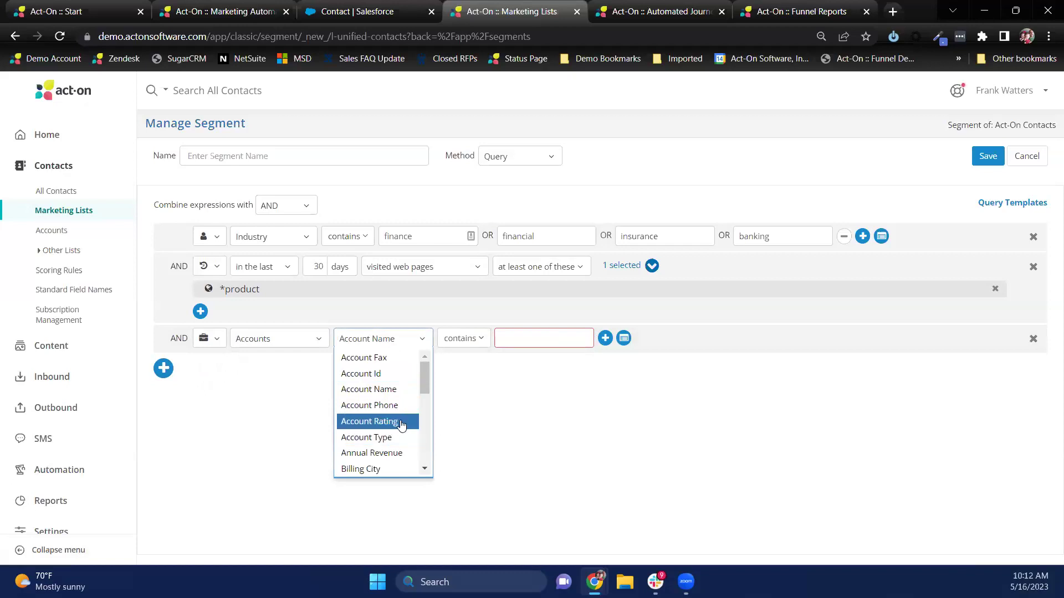
click(402, 424)
click(403, 339)
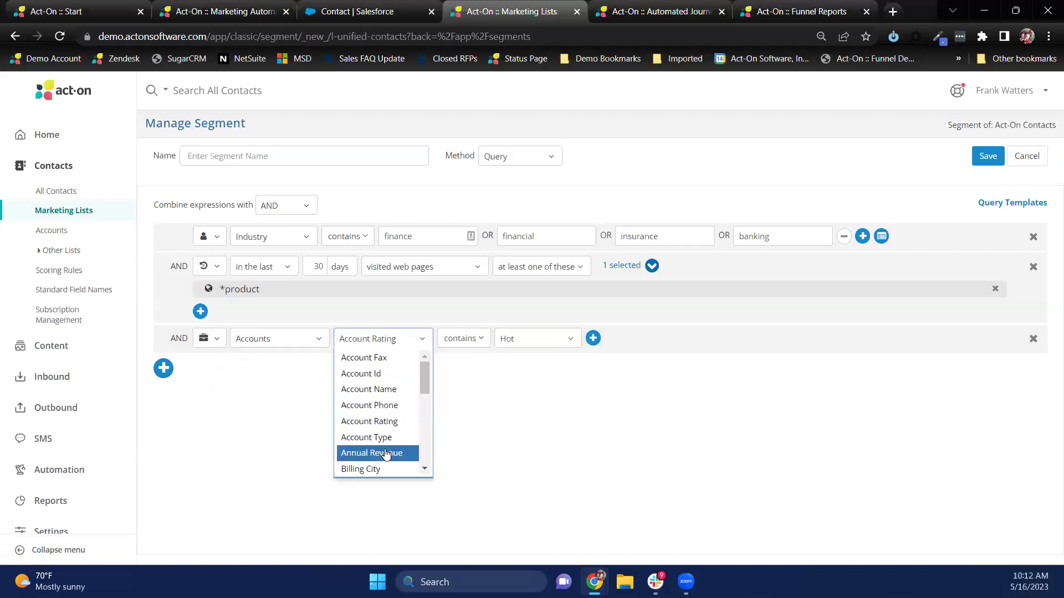
click(386, 454)
Set the Annual Revenue condition to the numeric comparison is greater than 50000000
click(464, 338)
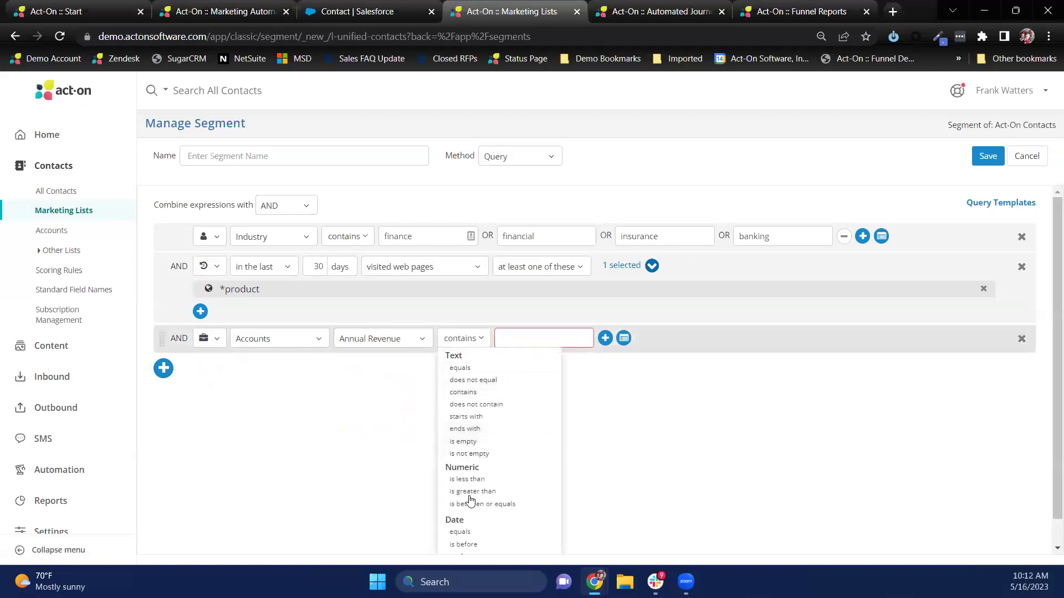
scroll(492, 503, down, 1)
click(488, 464)
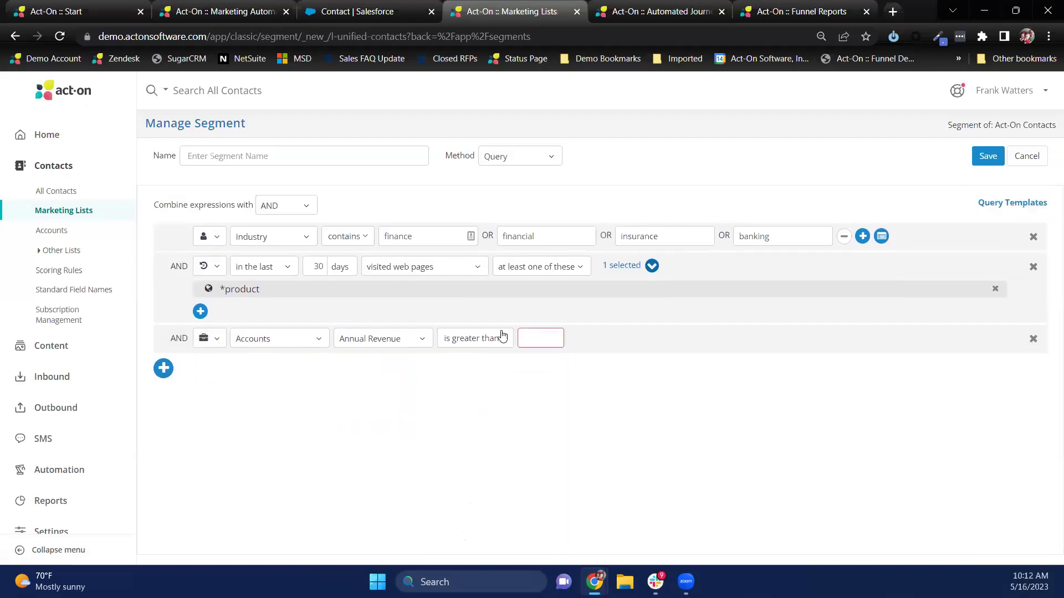
click(526, 342)
text(50000000)
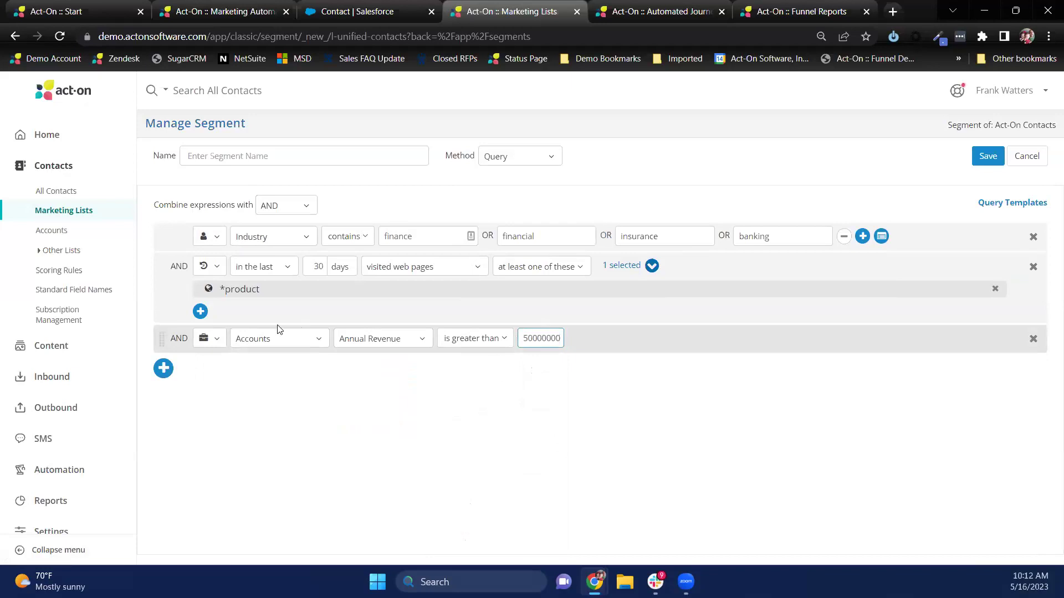
Add another CRM condition based on the Close Date field of Opportunities
click(163, 368)
click(217, 369)
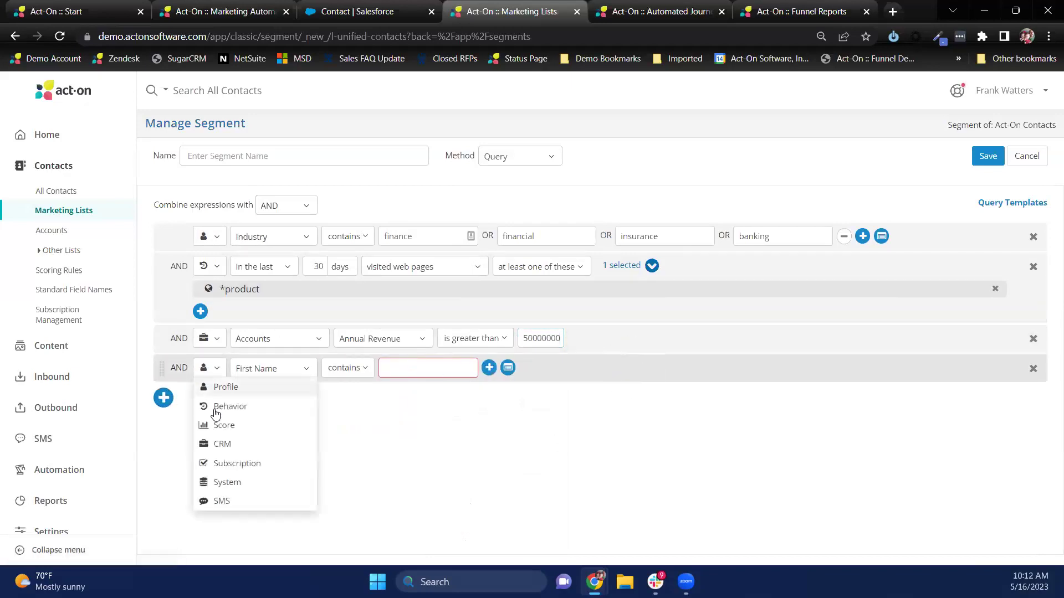
click(221, 444)
click(302, 369)
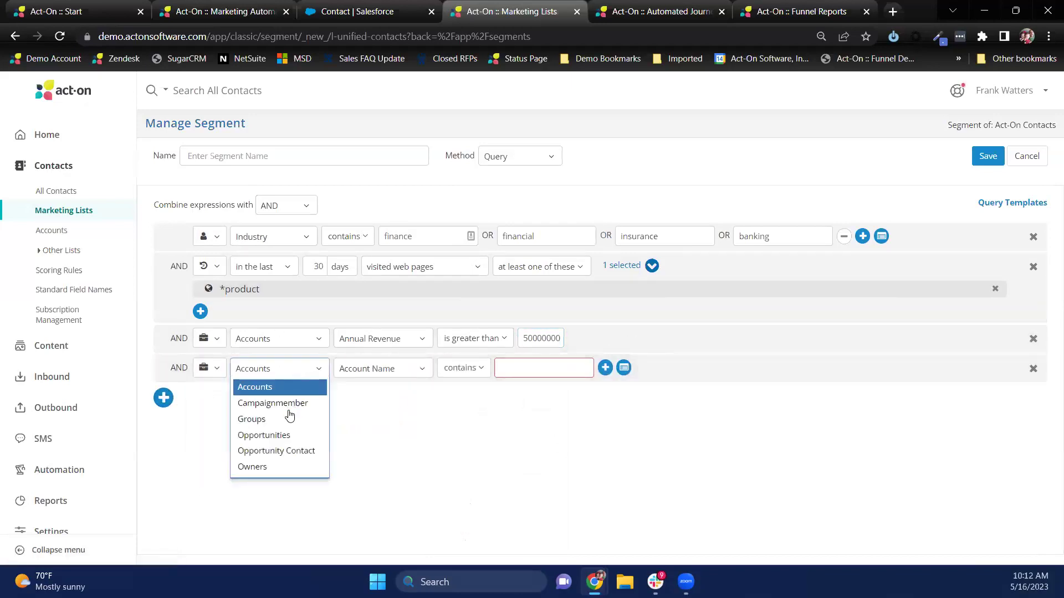
click(285, 436)
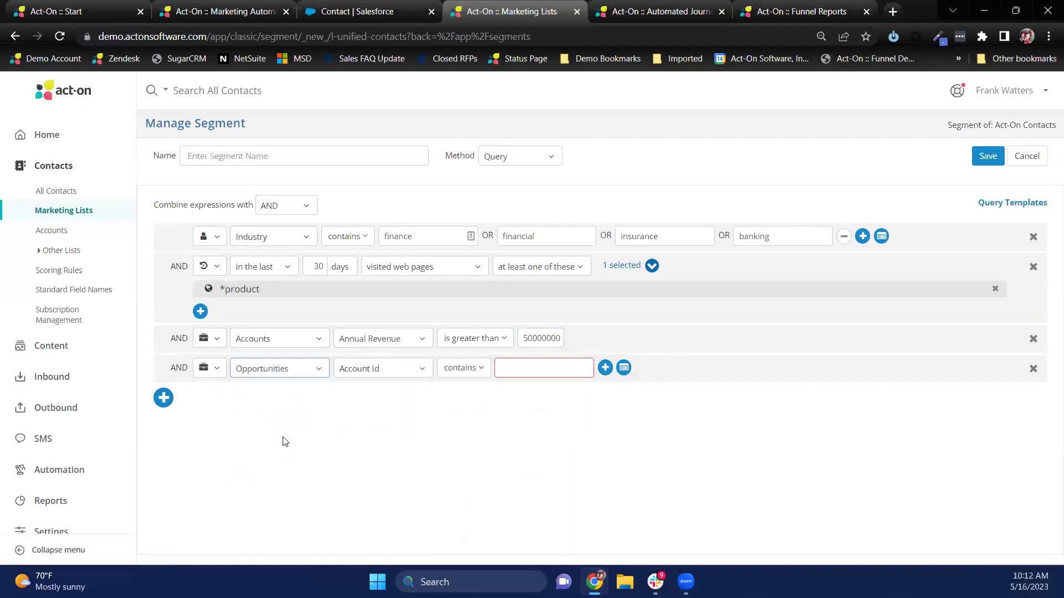
click(408, 371)
click(387, 436)
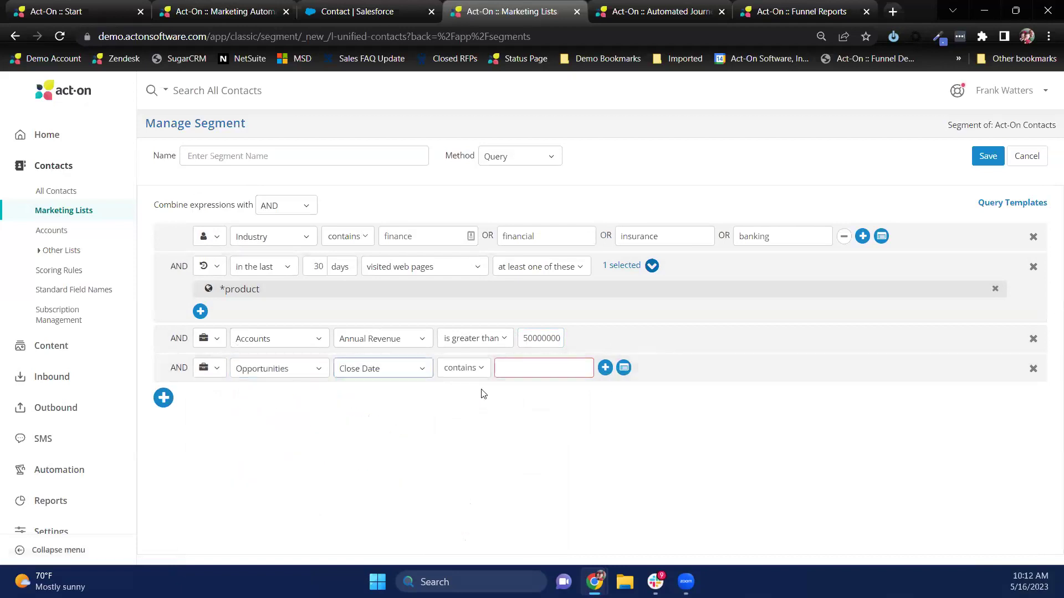
Set the Close Date condition to is before a relative date of 30 days ahead
click(481, 369)
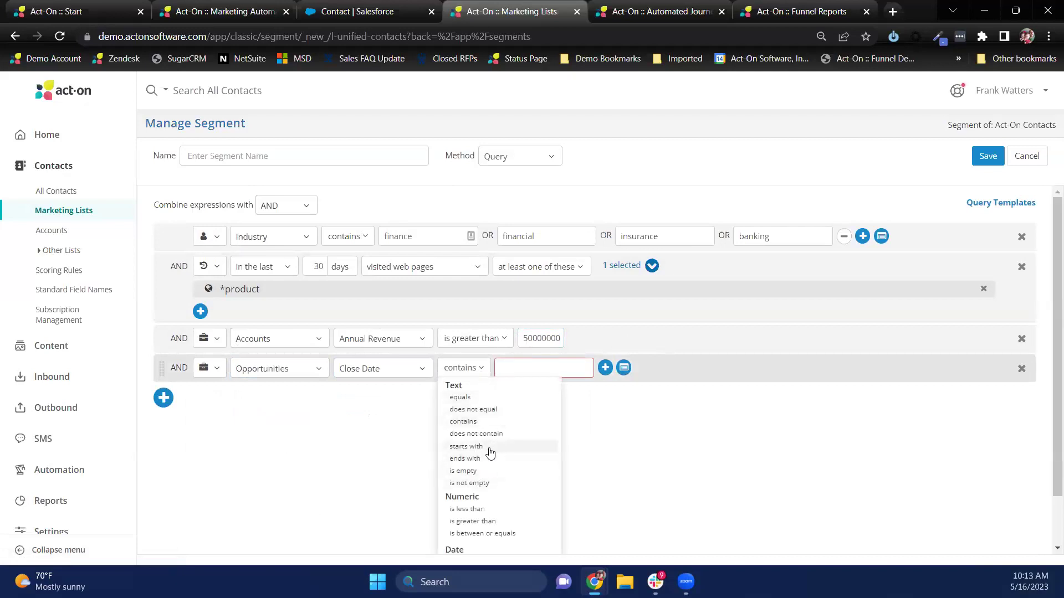
scroll(526, 532, down, 1)
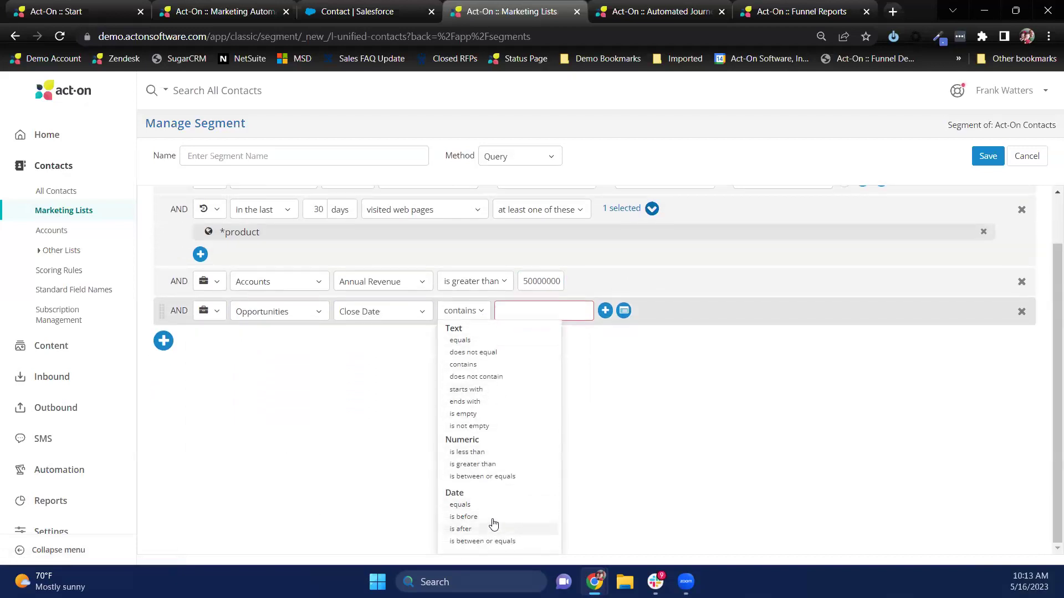
click(494, 521)
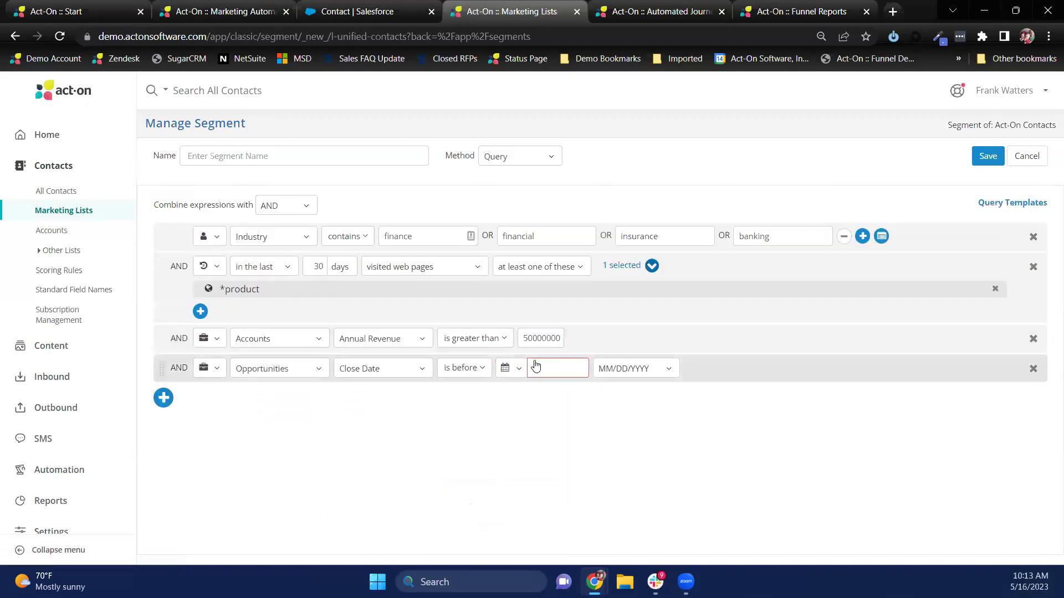
click(509, 369)
click(509, 404)
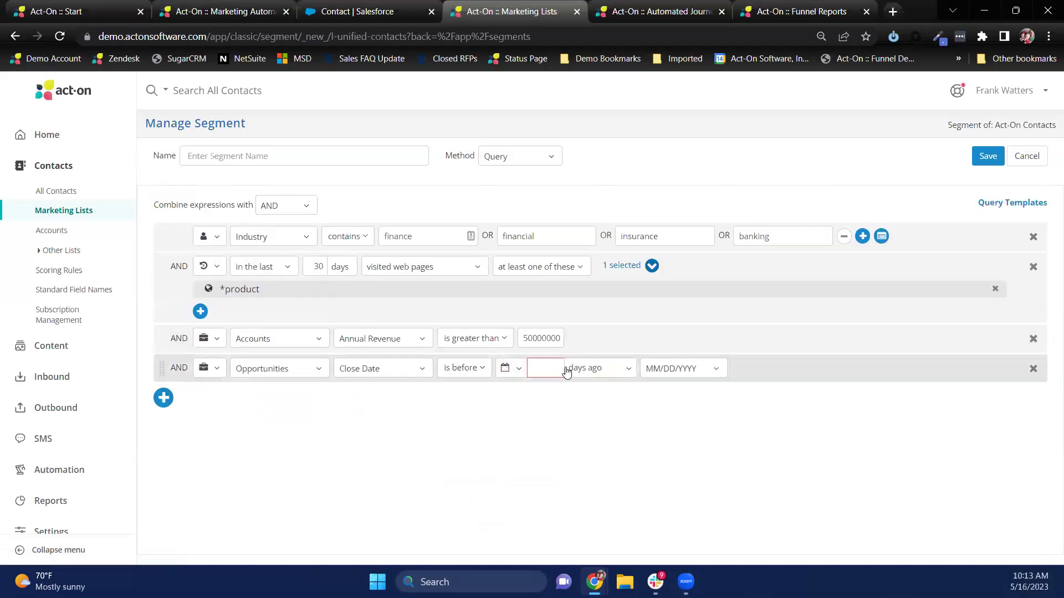
text(30)
click(612, 374)
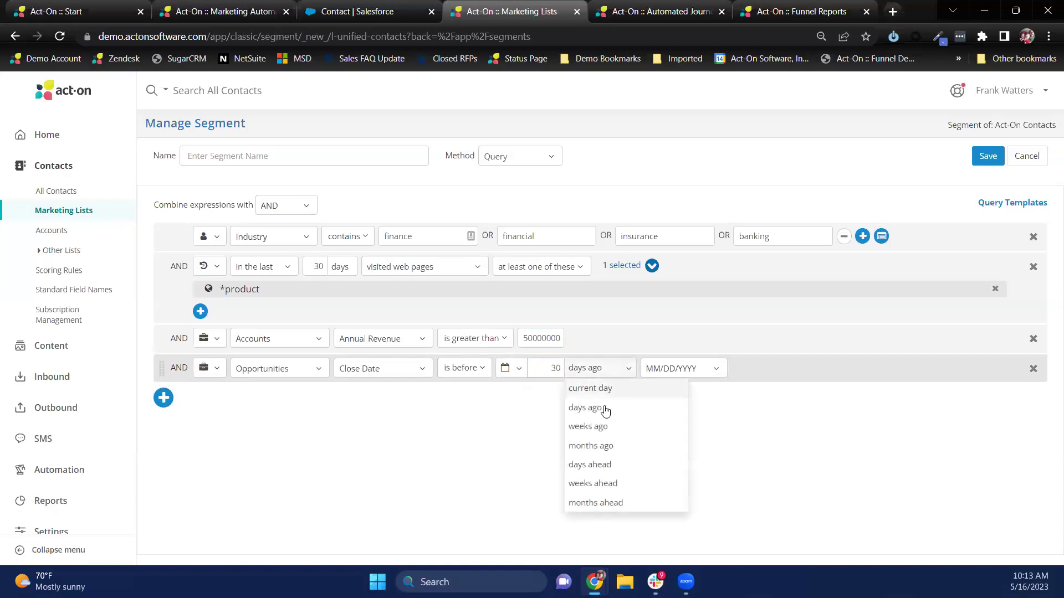
click(596, 469)
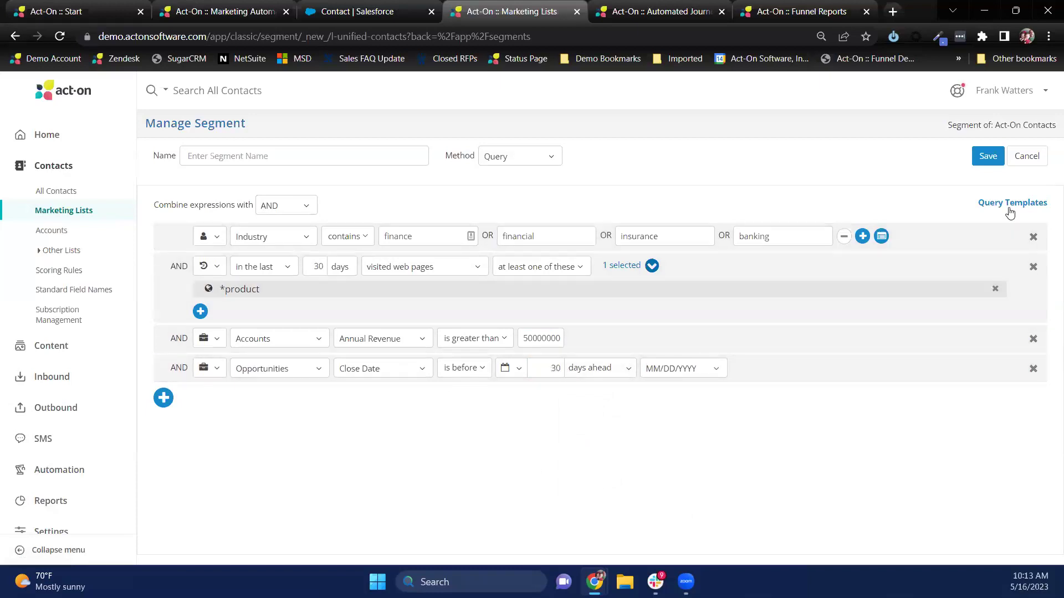
Save the current segment query as a template named current month financial segment
click(1009, 203)
click(995, 424)
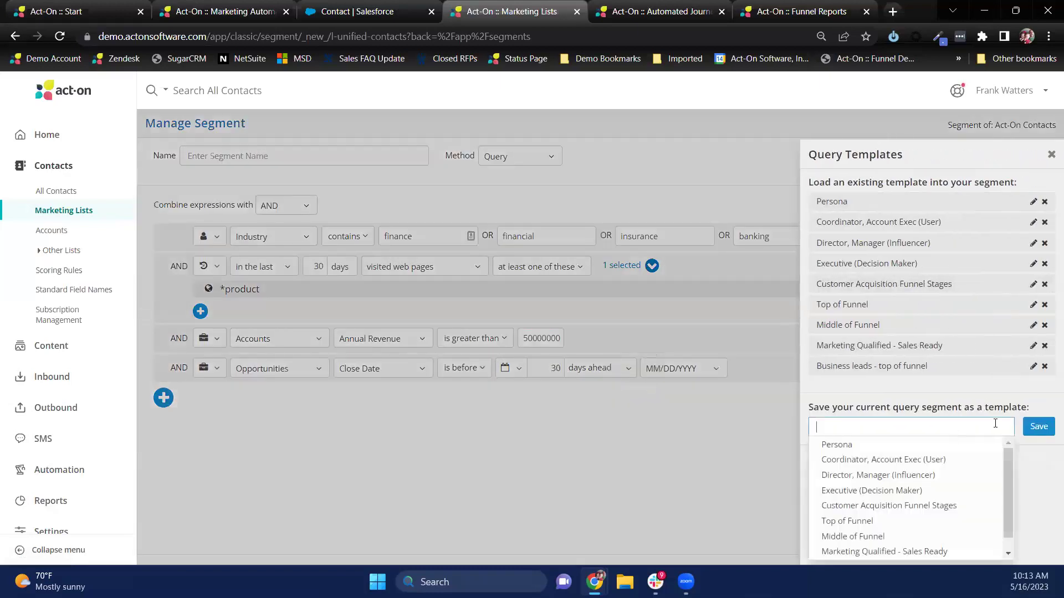
text(current)
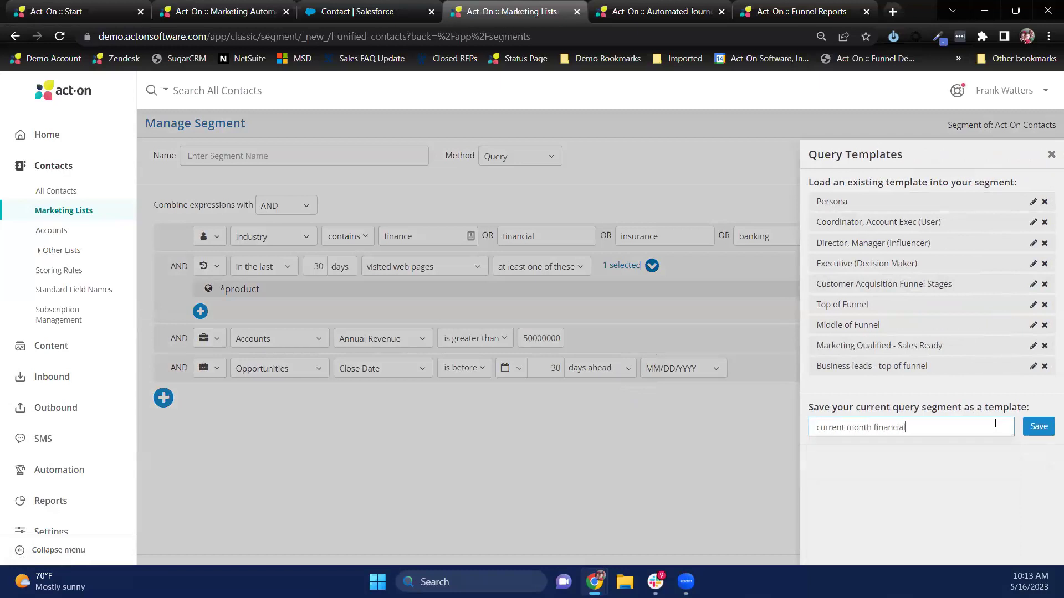
text(month financial segment)
click(1039, 427)
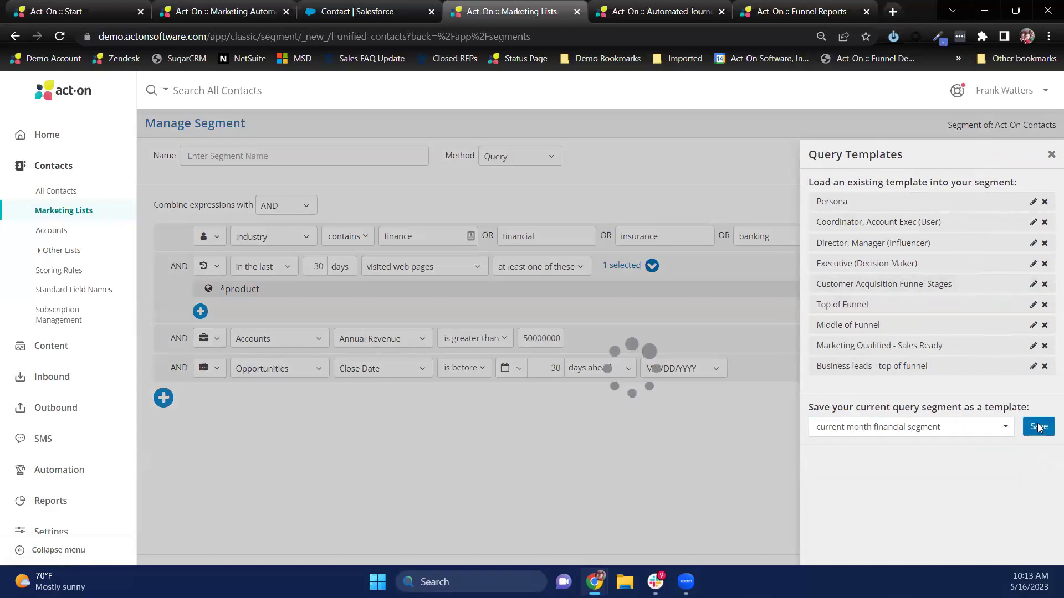
click(757, 218)
Load the Executive (Decision Maker) query template into the segment
click(1030, 204)
click(971, 260)
click(724, 222)
Load the current month financial segment query template into the segment
click(1032, 209)
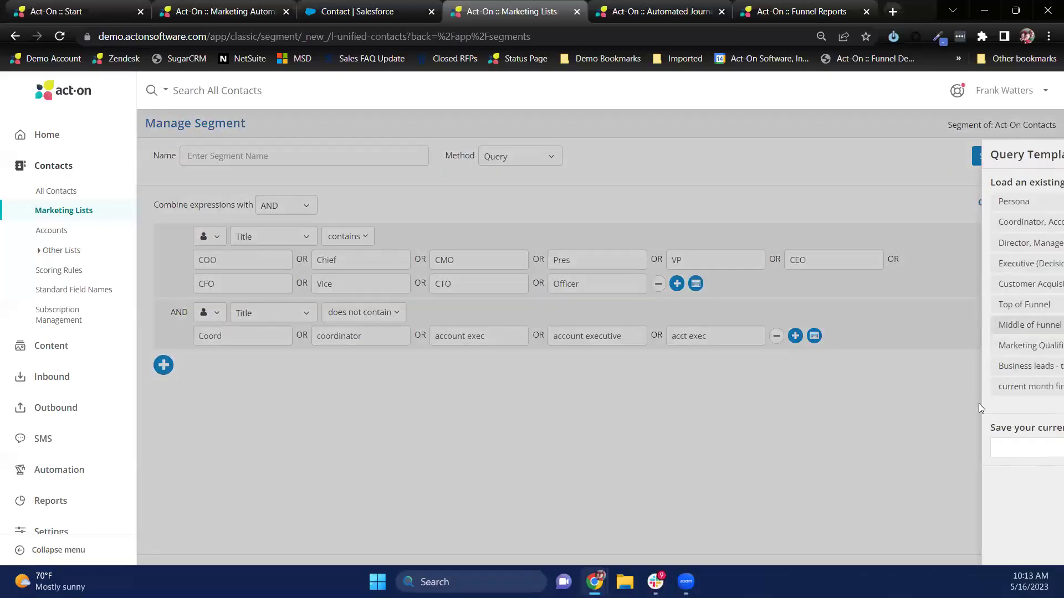
click(909, 388)
click(723, 221)
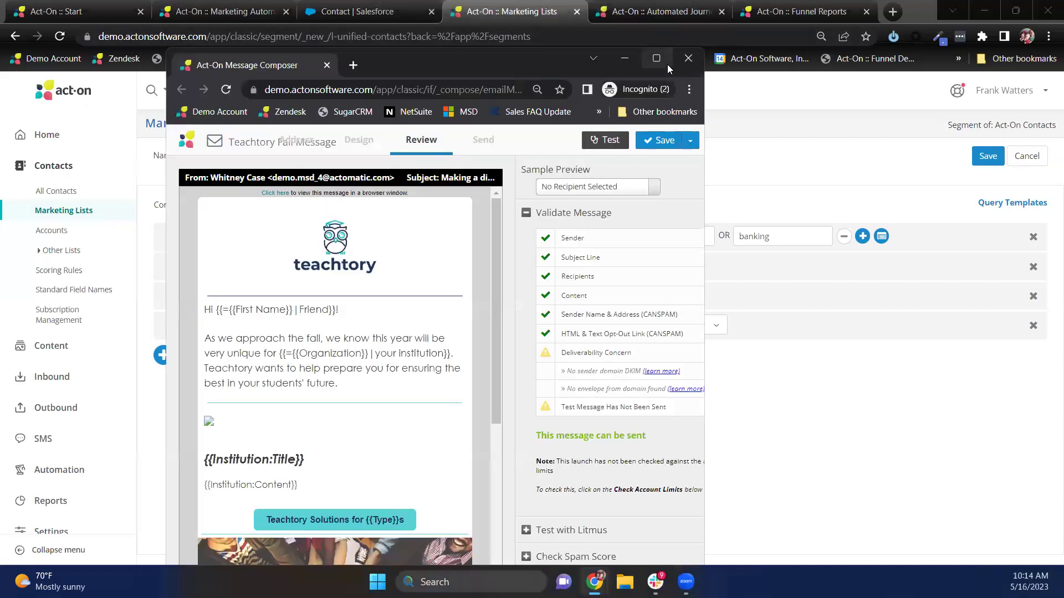
Maximize the message composer window and review the Teachtory Fall Message with its personalization placeholders
click(668, 65)
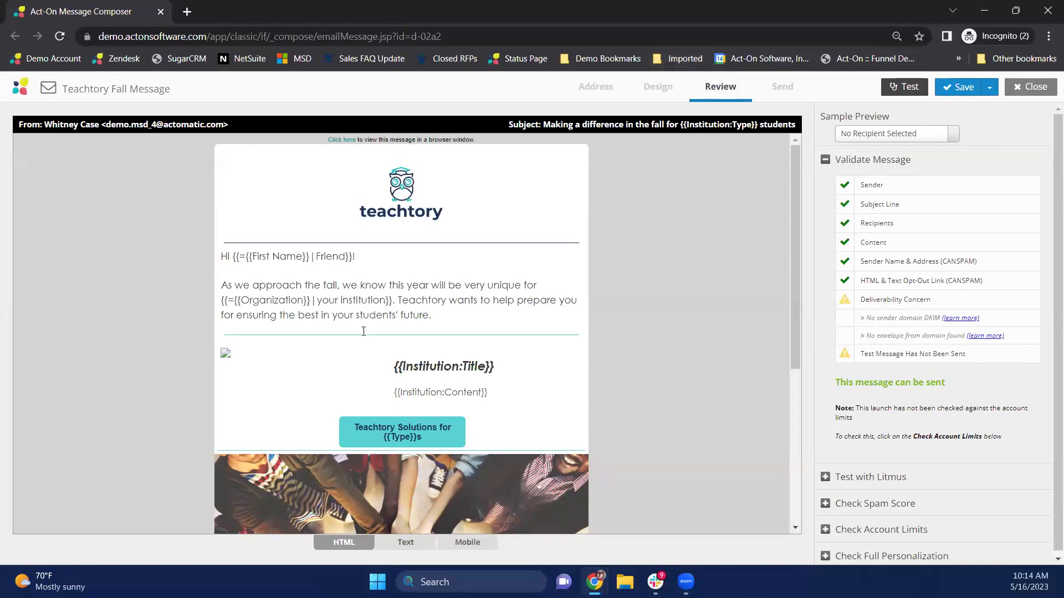
scroll(418, 396, down, 3)
scroll(418, 394, down, 3)
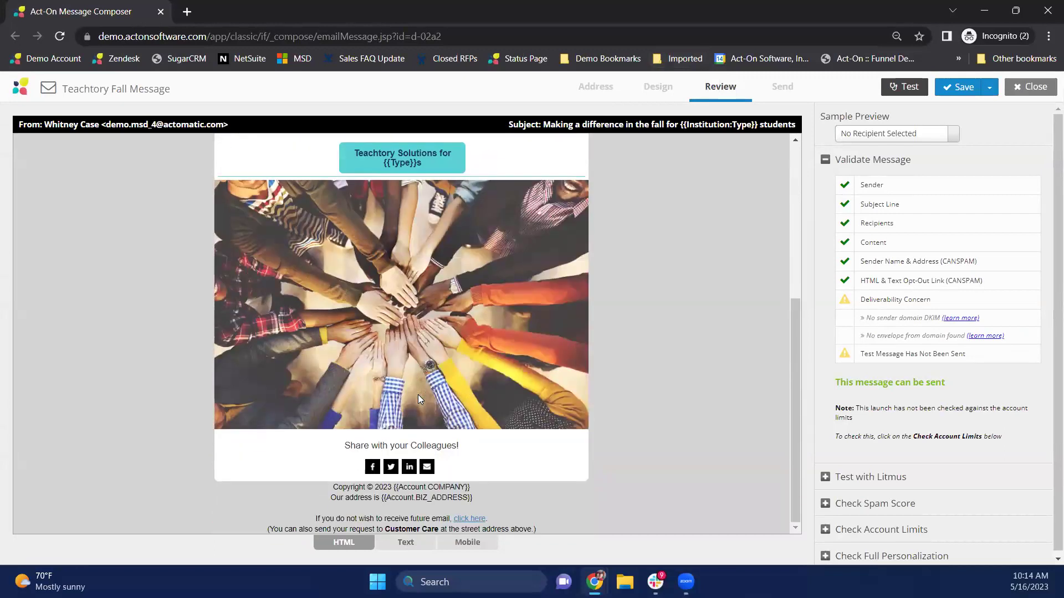
scroll(418, 392, up, 5)
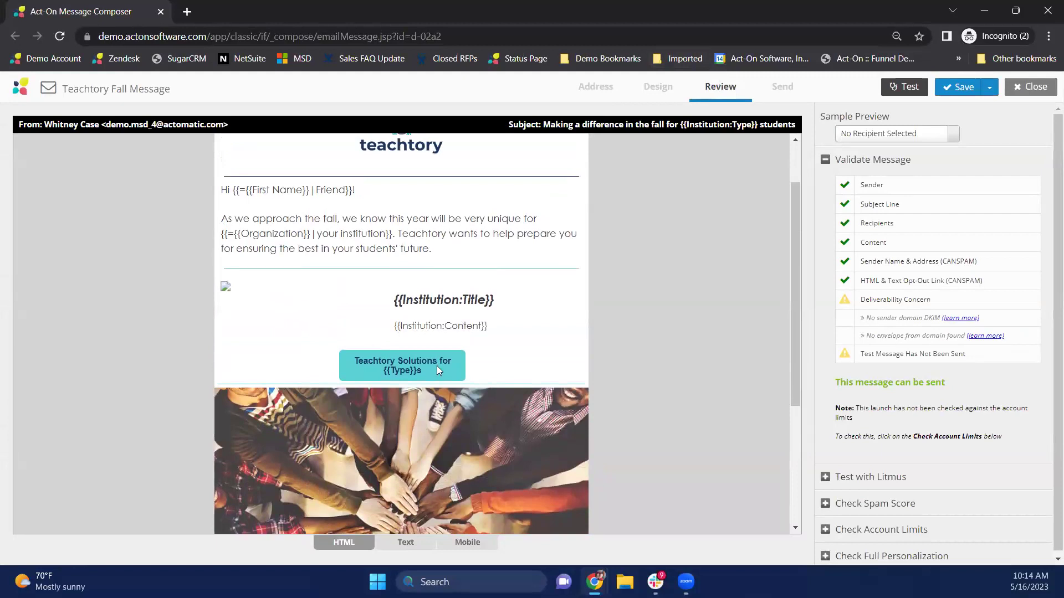
Preview the Teachtory Fall Message as the middle-school sample recipient and look through its personalized content
click(948, 138)
click(919, 167)
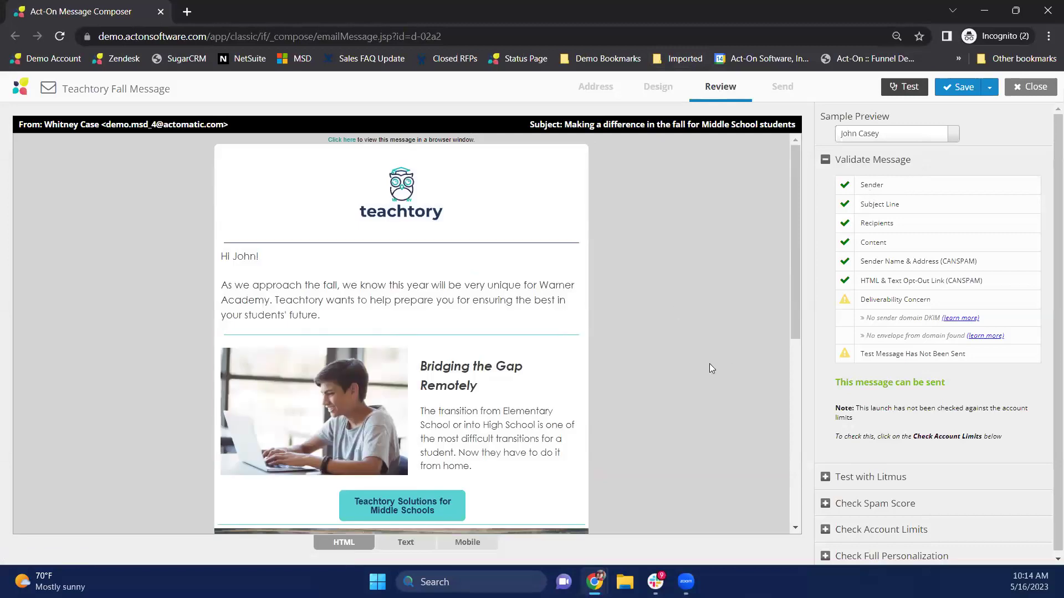
scroll(582, 372, down, 4)
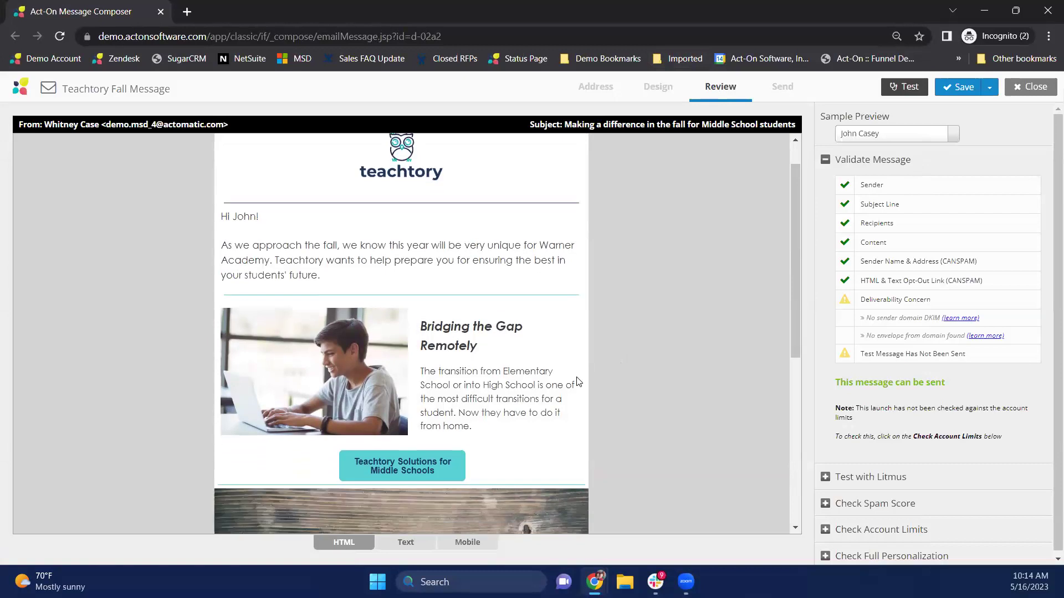
scroll(371, 382, down, 1)
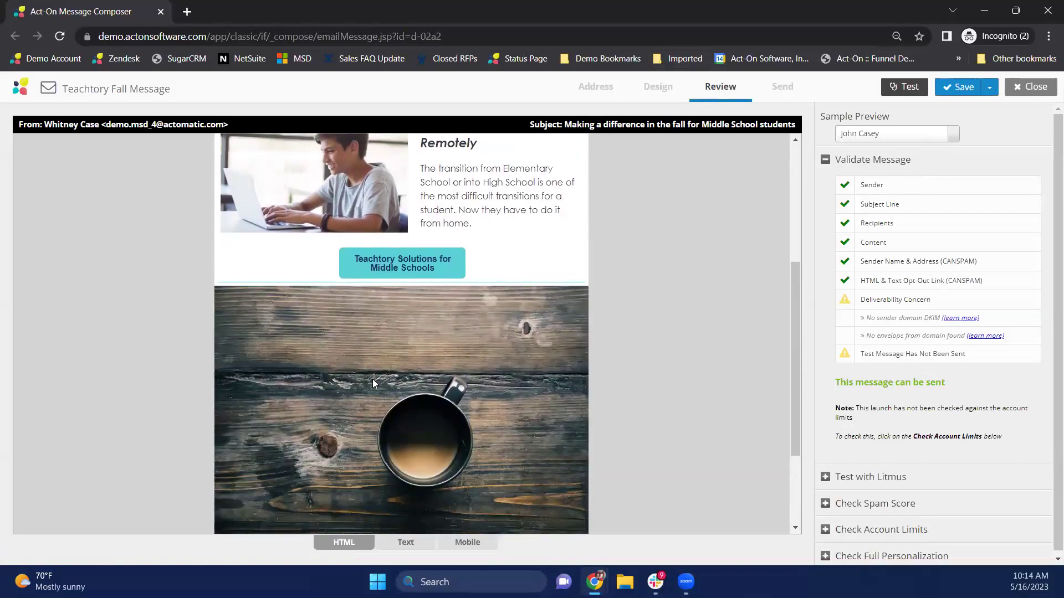
scroll(458, 379, up, 3)
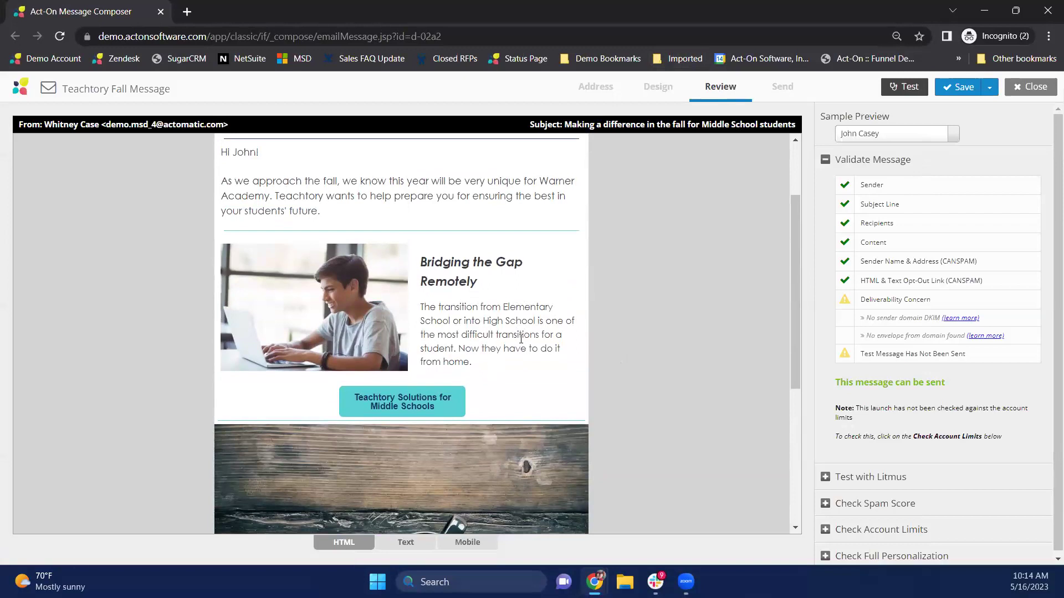
Switch the sample preview to the elementary-school recipient and examine the message's text and images
click(867, 143)
click(869, 181)
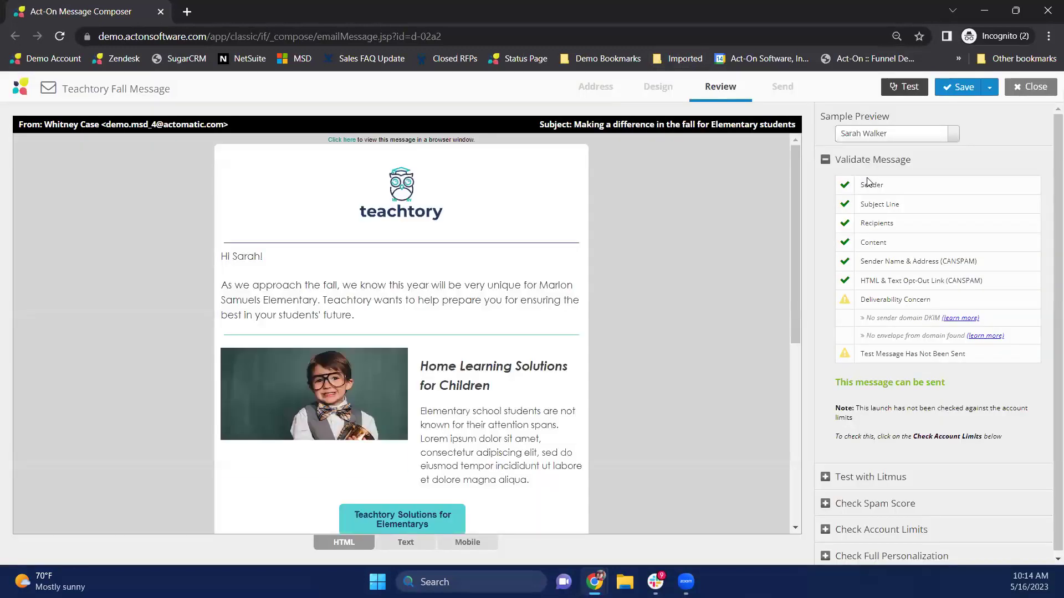
scroll(565, 255, down, 2)
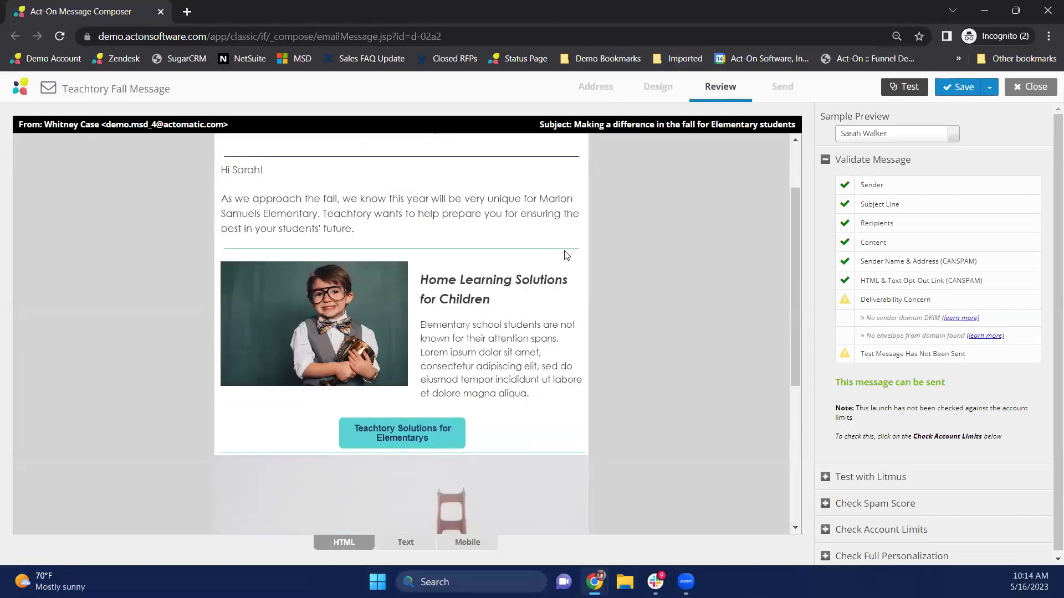
scroll(565, 255, down, 4)
scroll(462, 360, up, 3)
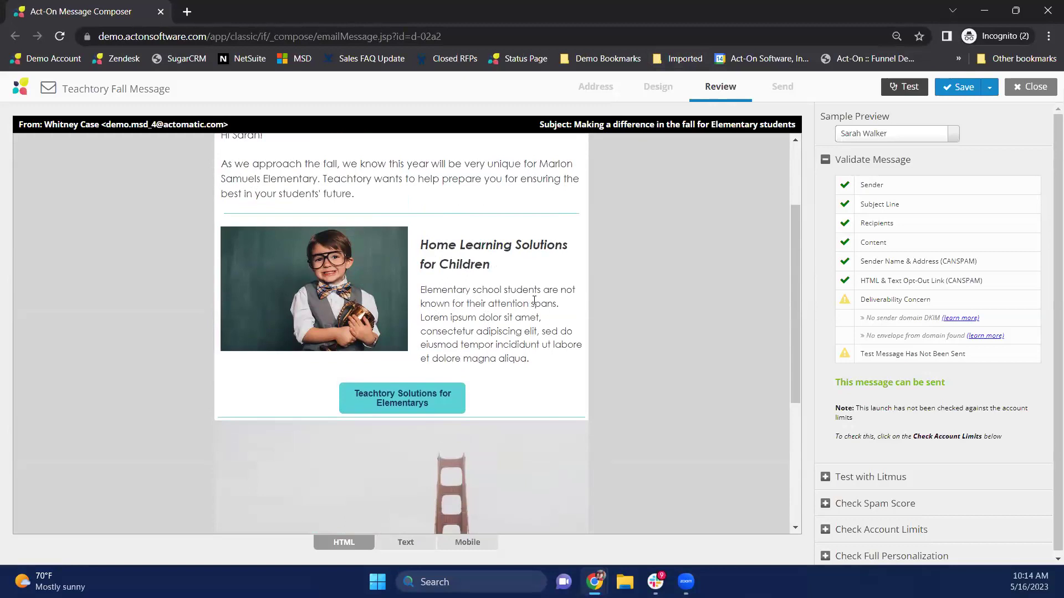
scroll(534, 301, up, 3)
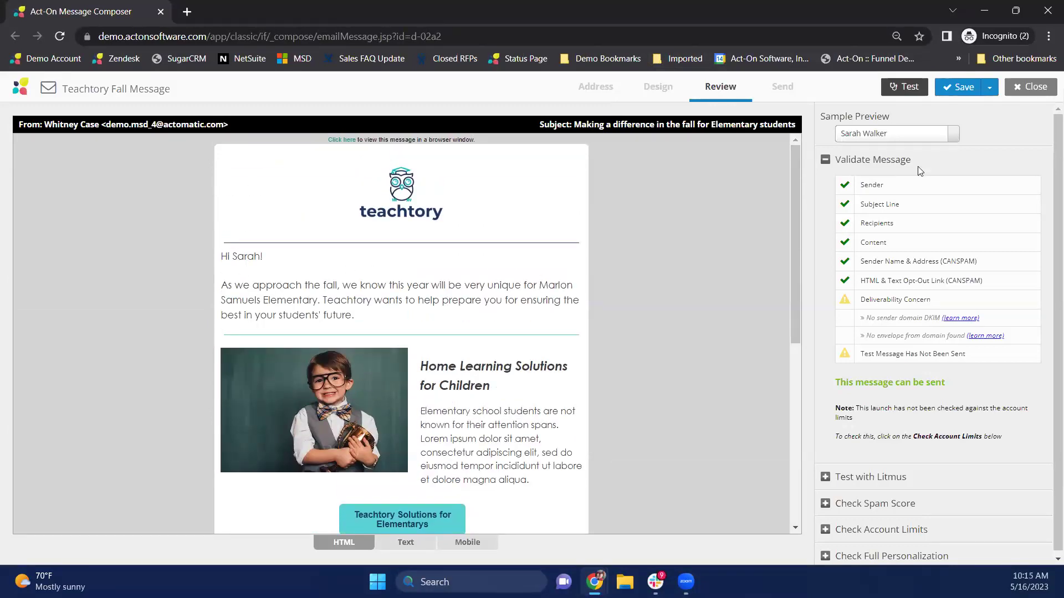
Switch the sample preview to the recipient from an independent institution
click(902, 135)
click(893, 194)
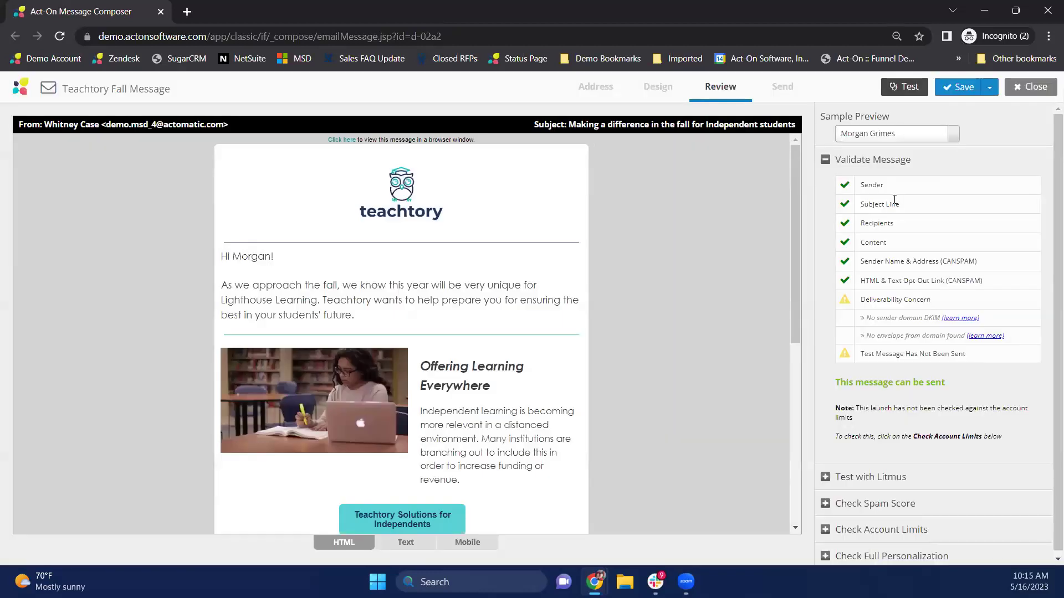
Look through the rest of the independent institution's message preview and open the message's sending options
scroll(505, 340, down, 5)
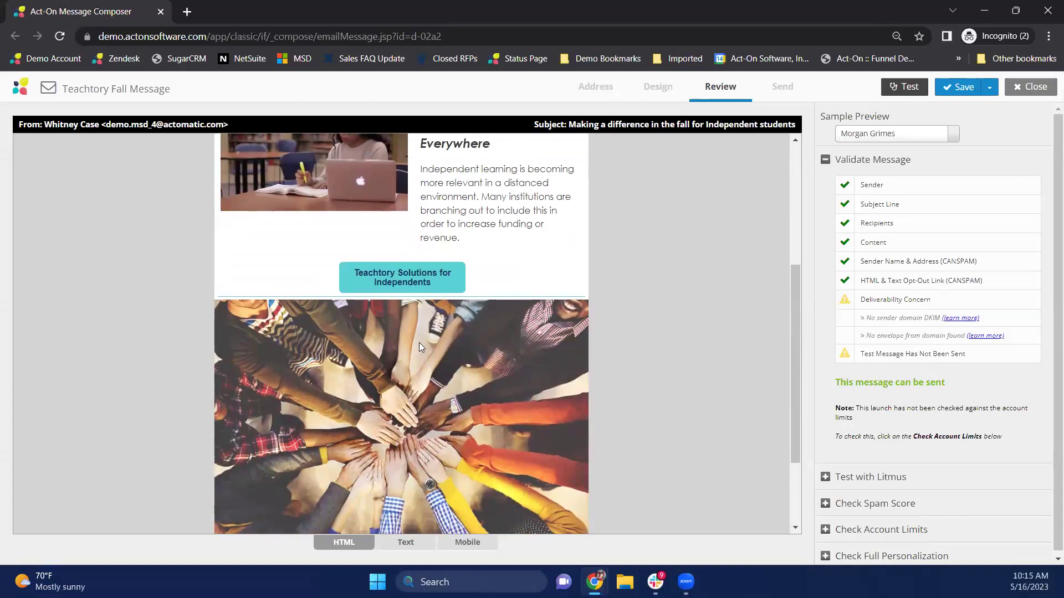
scroll(419, 342, up, 3)
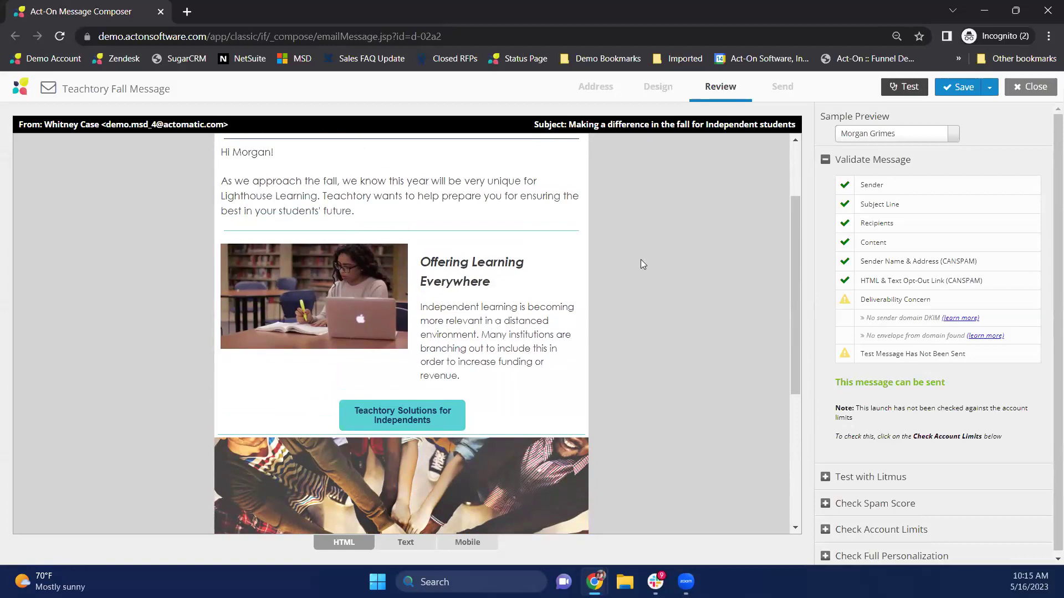
click(775, 89)
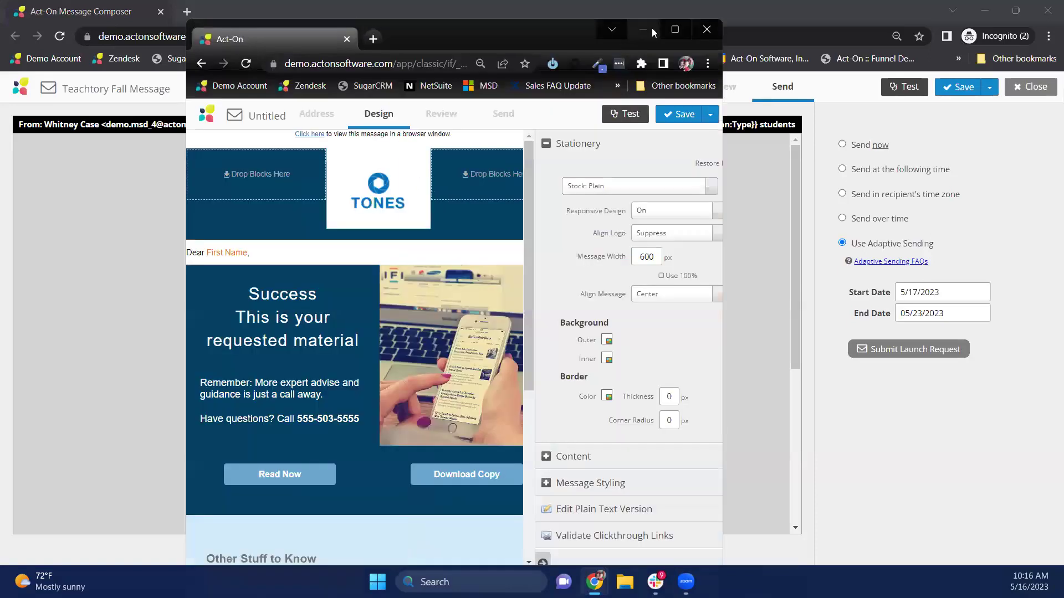
In the untitled email draft's maximized window, insert a single-column section below the greeting and add a rich text block to it
click(670, 27)
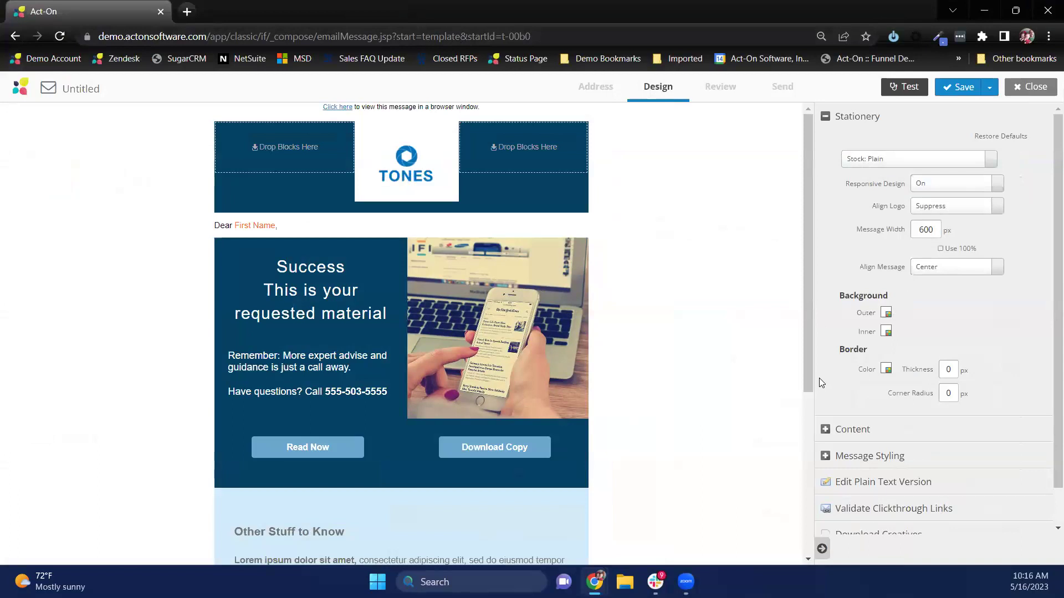
click(825, 437)
drag(866, 425, 437, 257)
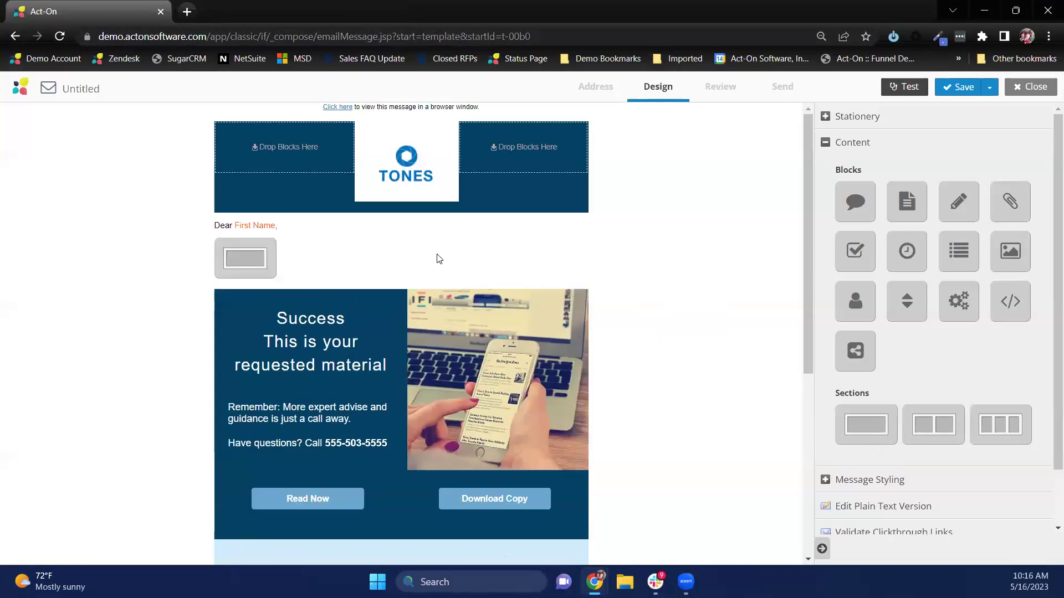
mouse_move(599, 238)
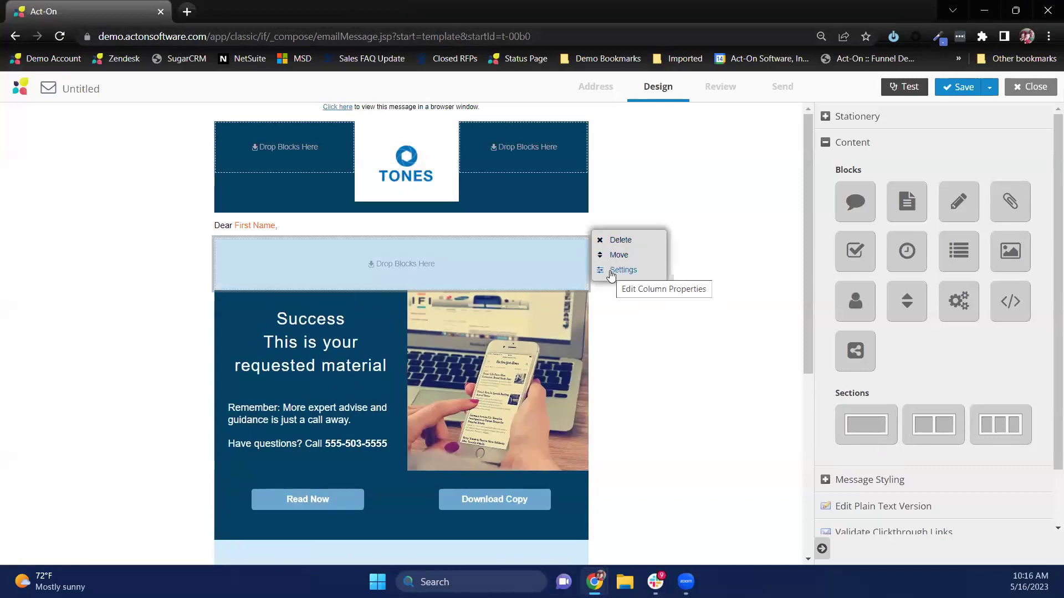
drag(903, 213, 501, 273)
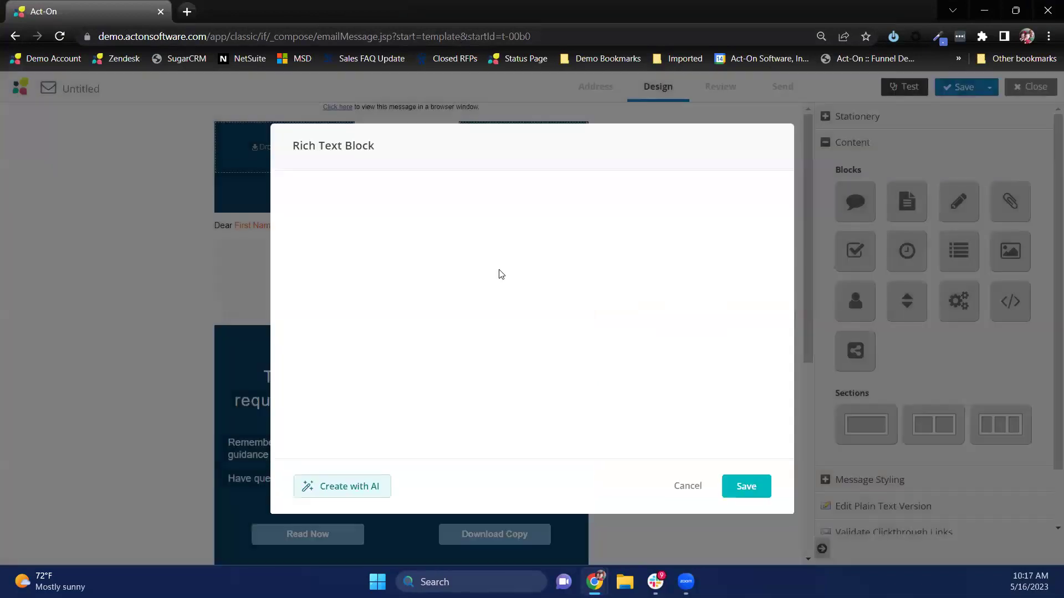
Start AI content generation for the text block with content type Paragraph, marketing intent New customer welcome and tone Helpful
click(357, 485)
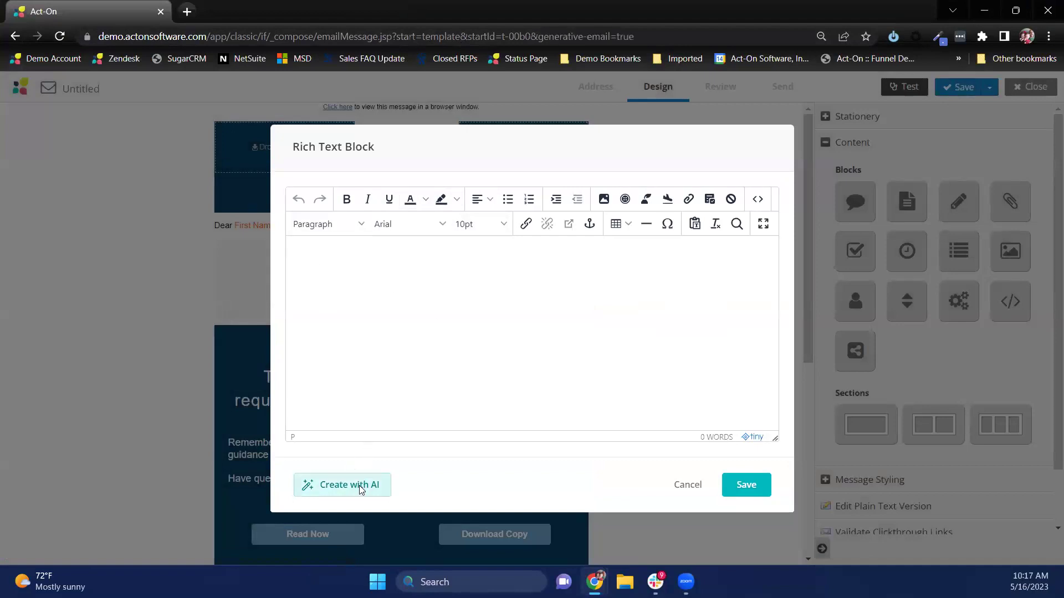
click(331, 178)
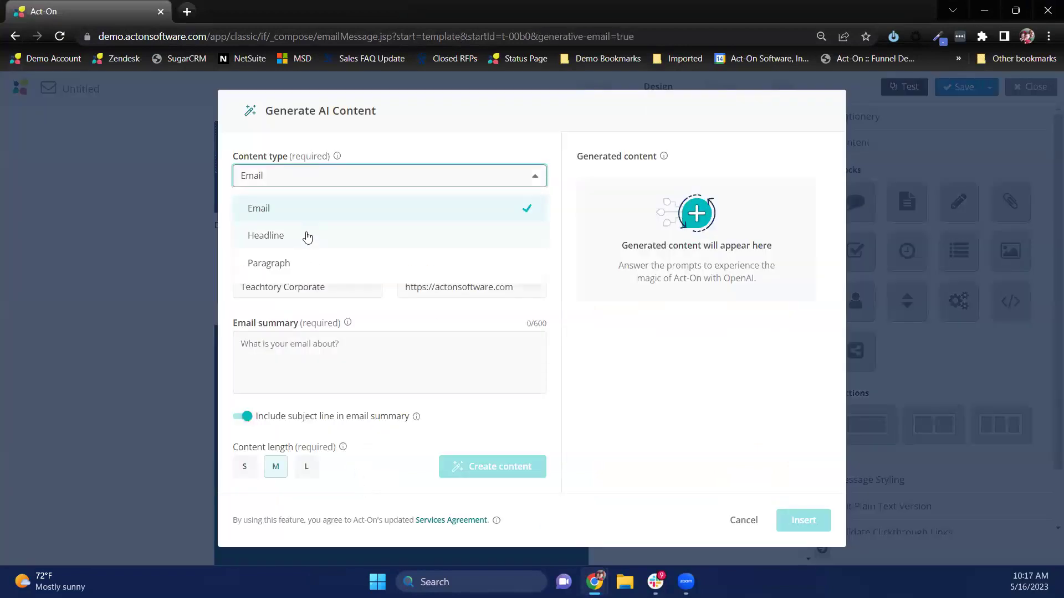
click(305, 266)
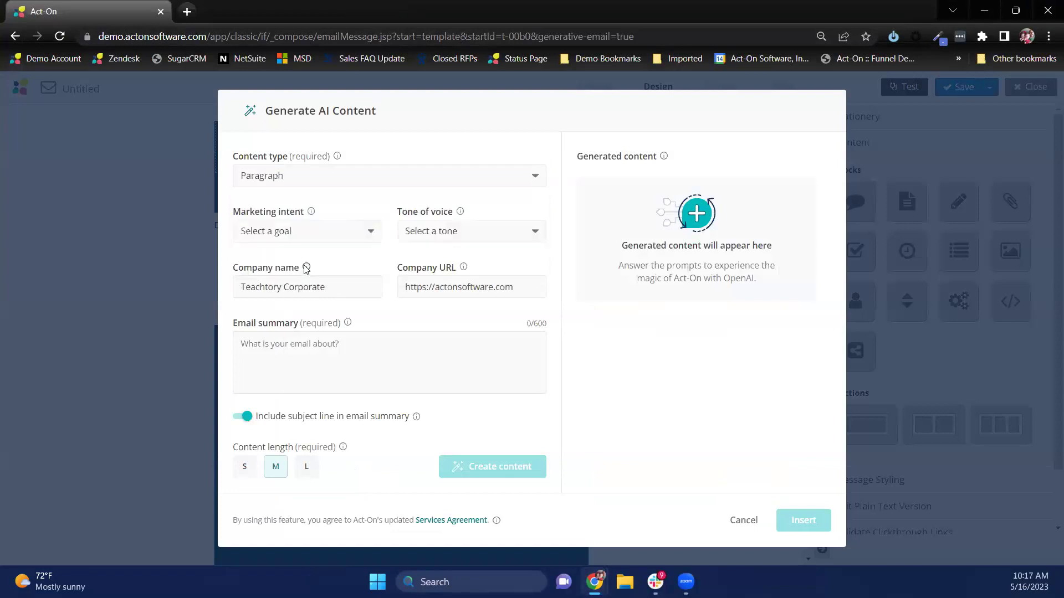
click(325, 236)
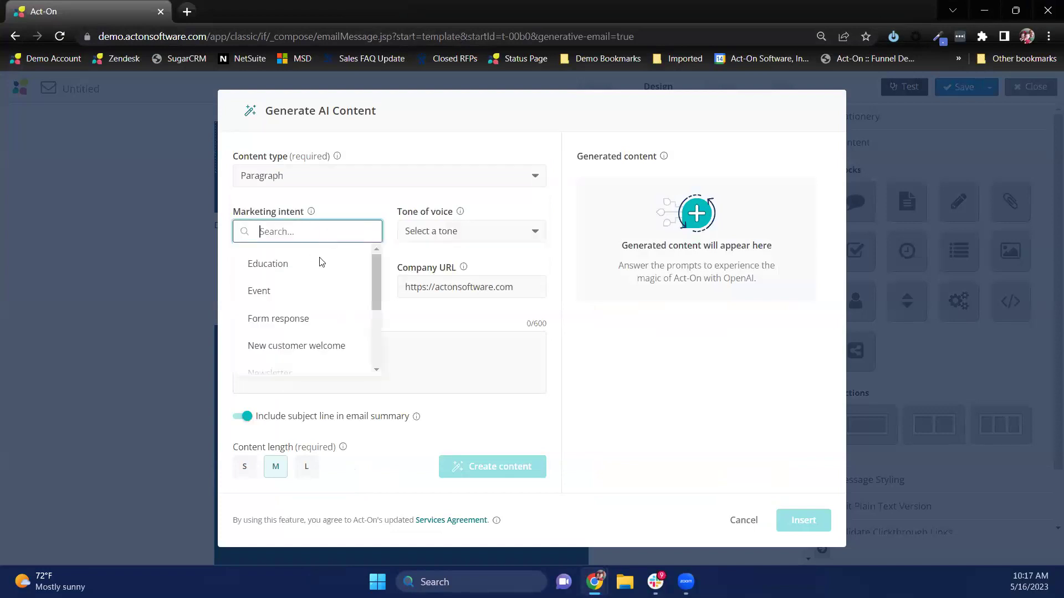
click(313, 348)
click(516, 233)
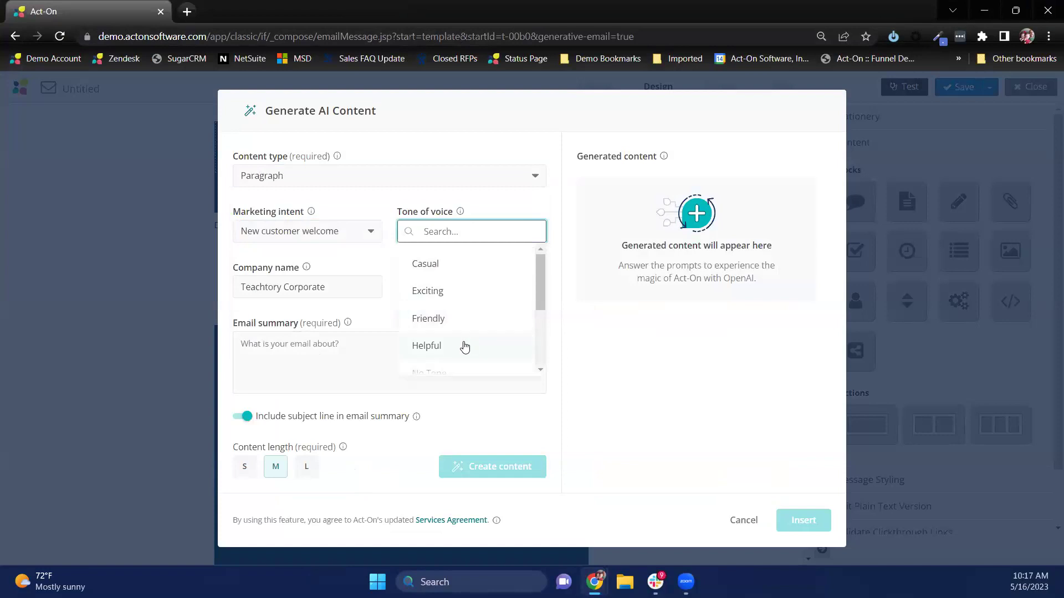
click(465, 346)
Set the company name to Act-On, enter the email summary "new customer onboarding automation" and generate the content
triple_click(293, 286)
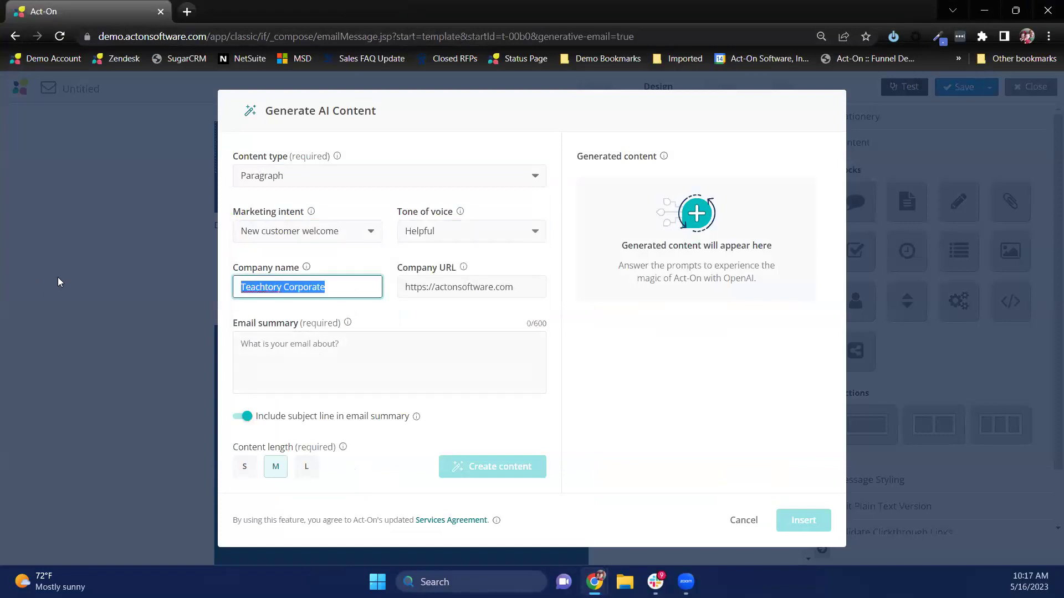
text(Act-On)
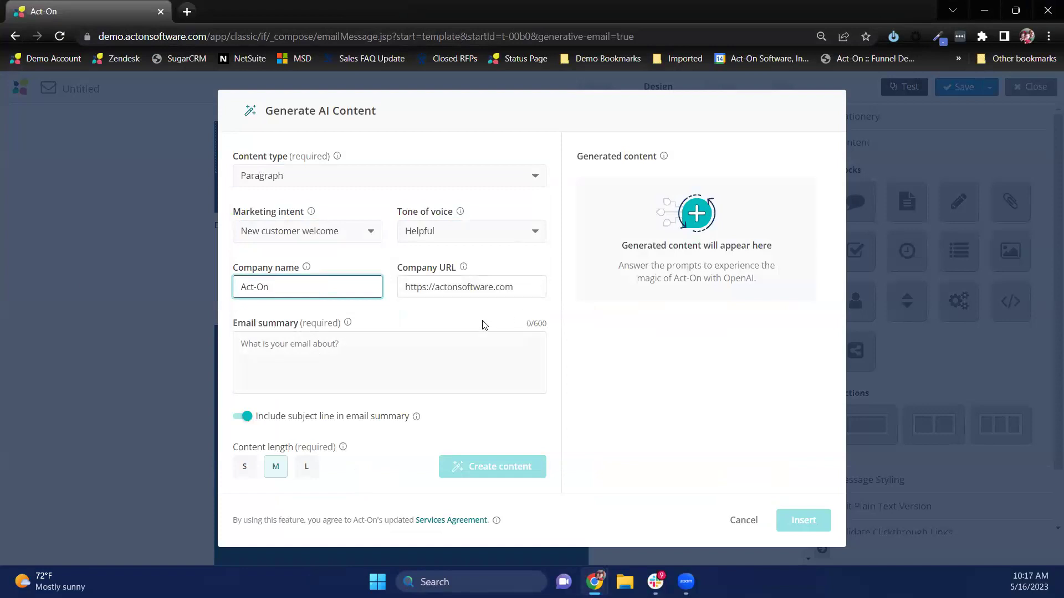
click(324, 354)
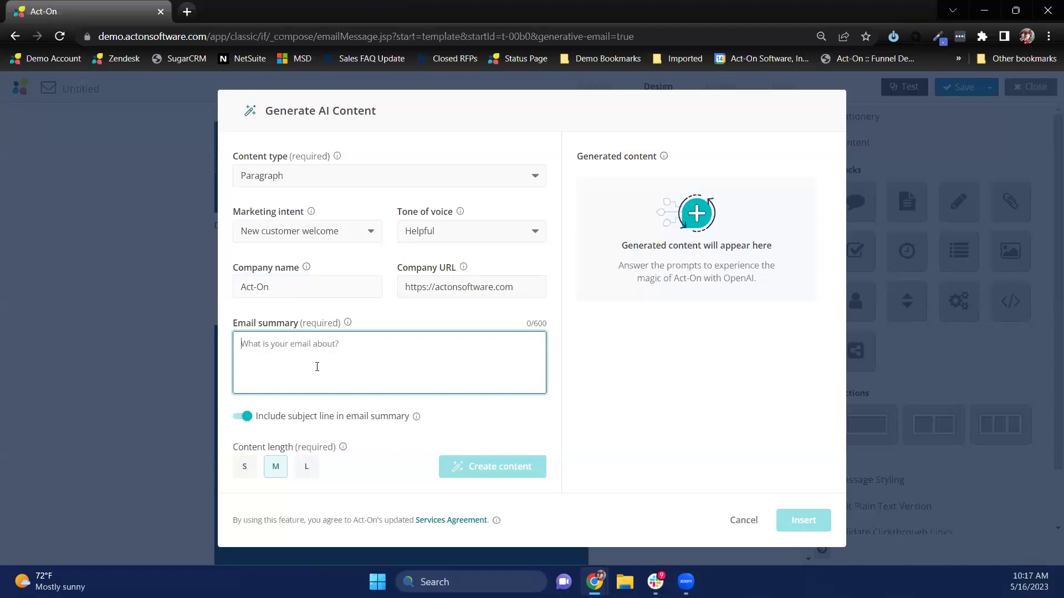
text(new c)
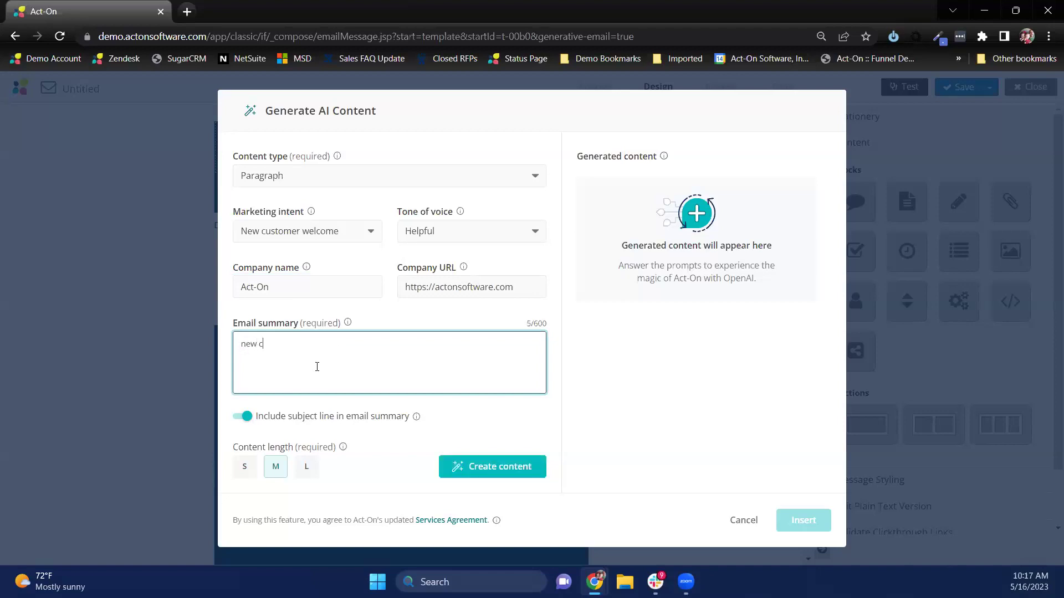
text(ustomer onboarding automation)
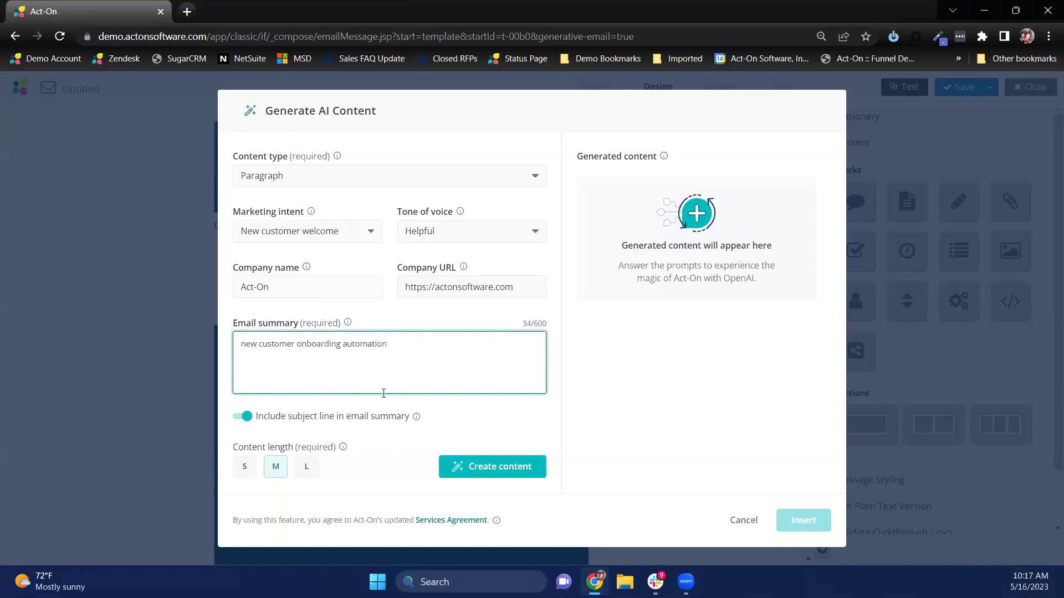
click(458, 468)
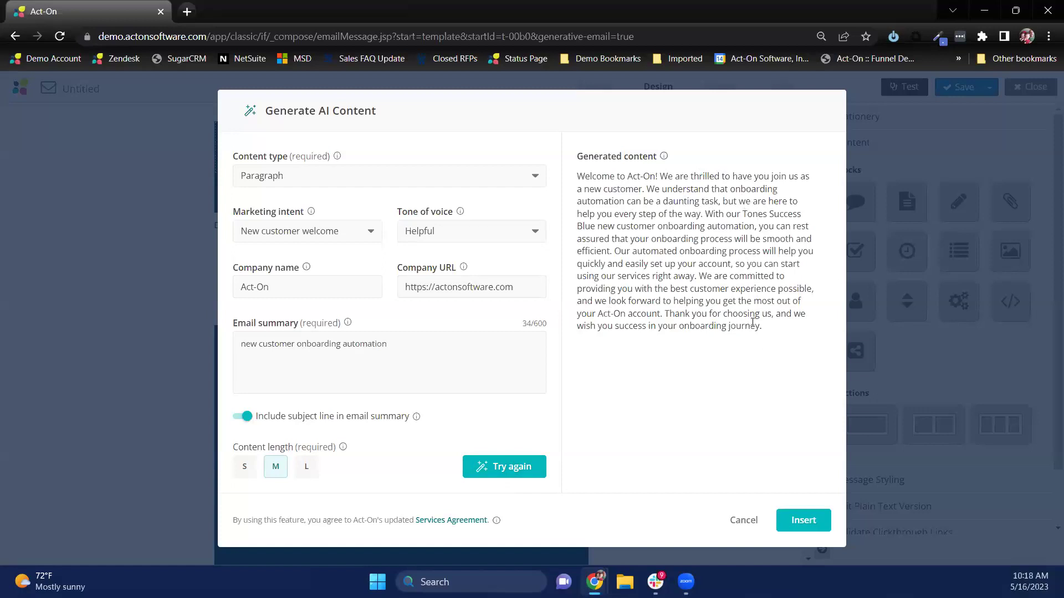
Change the AI content type to Email and the content length to L
click(534, 177)
click(451, 219)
click(307, 469)
Replace the email summary with "new forms interface", regenerate the content and read through the generated email
drag(403, 346, 239, 347)
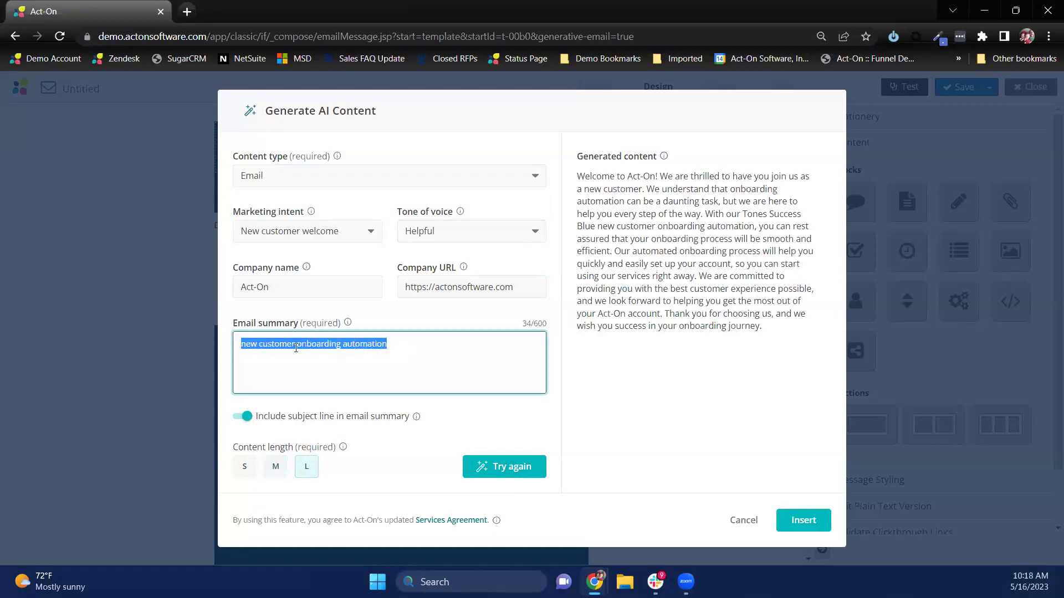
text(Form)
key(BackSpace)
key(BackSpace)
key(BackSpace)
key(BackSpace)
text(new)
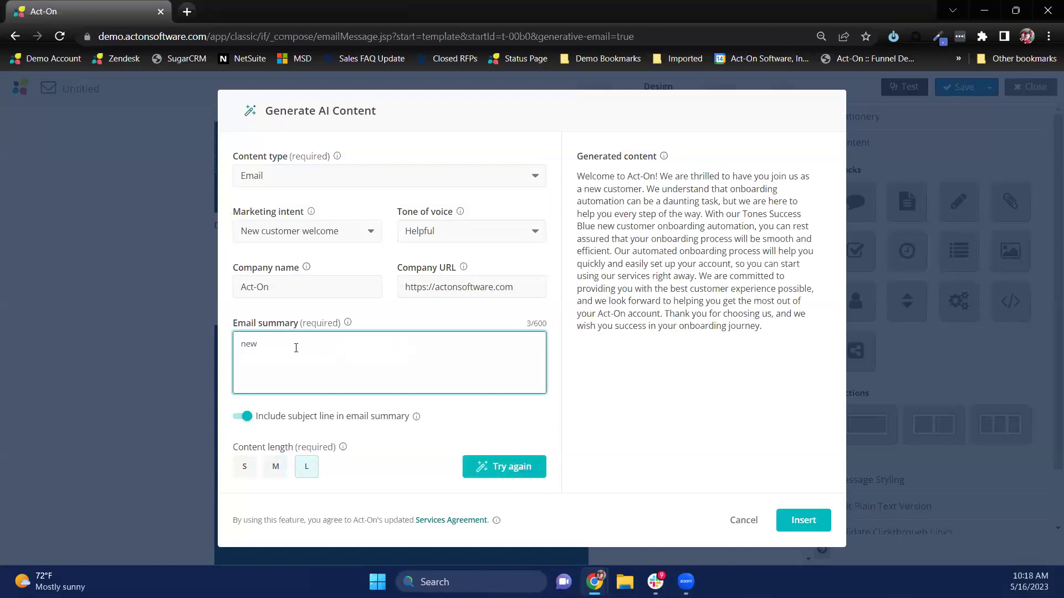
text( forms interface)
click(499, 466)
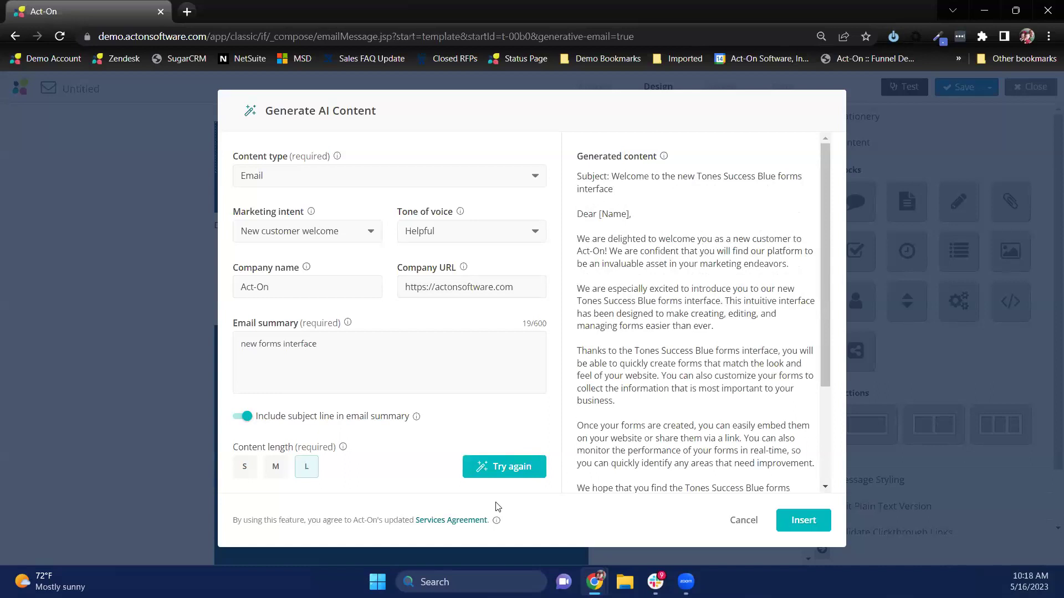
drag(821, 280, 821, 406)
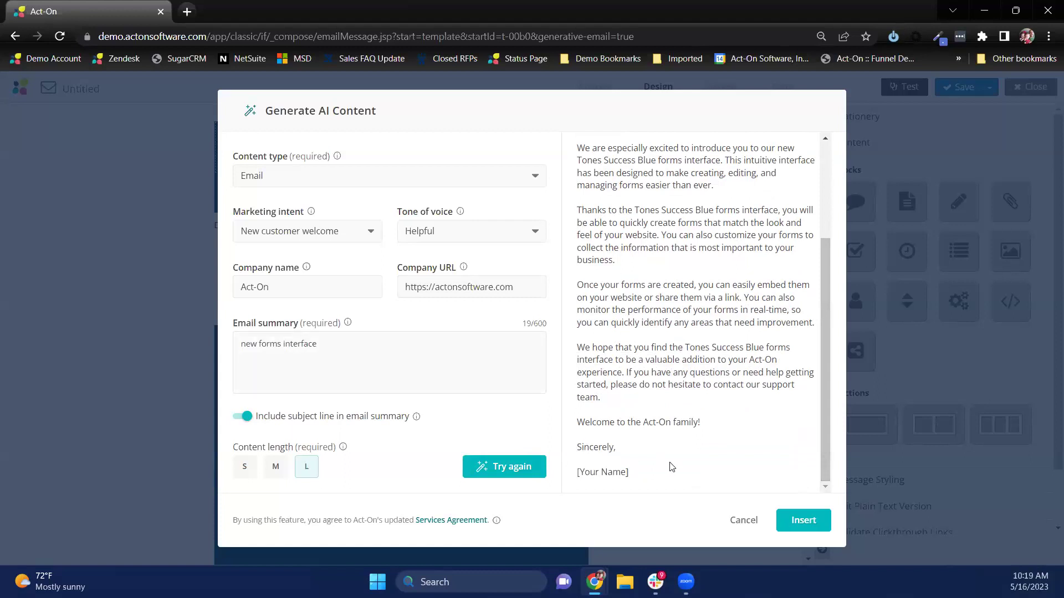
scroll(671, 467, up, 3)
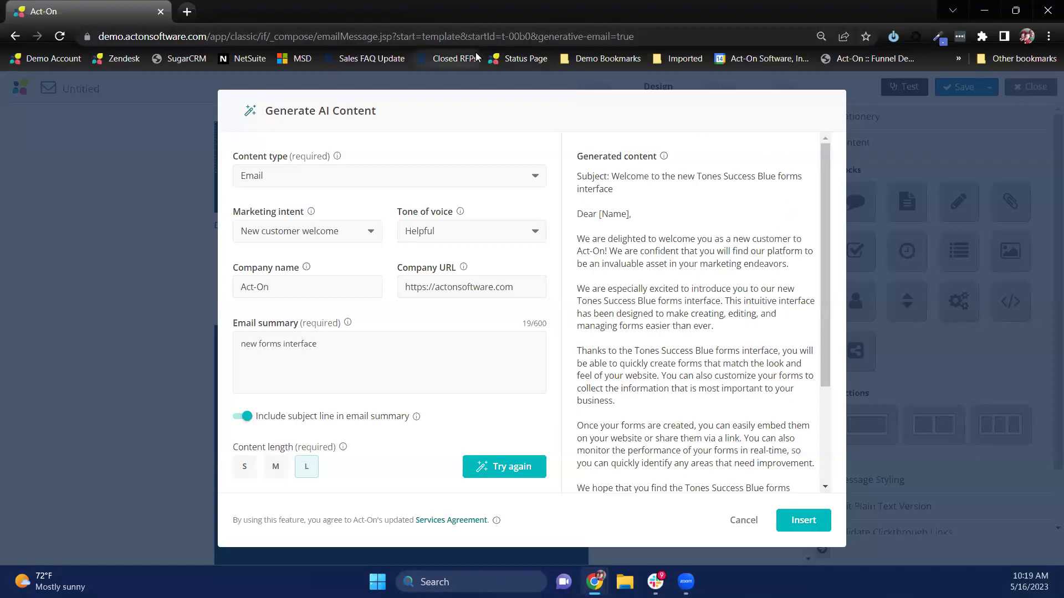
Minimize both message composer windows and switch to the Top of Funnel (Attract + Capture) automated program
click(984, 11)
click(983, 10)
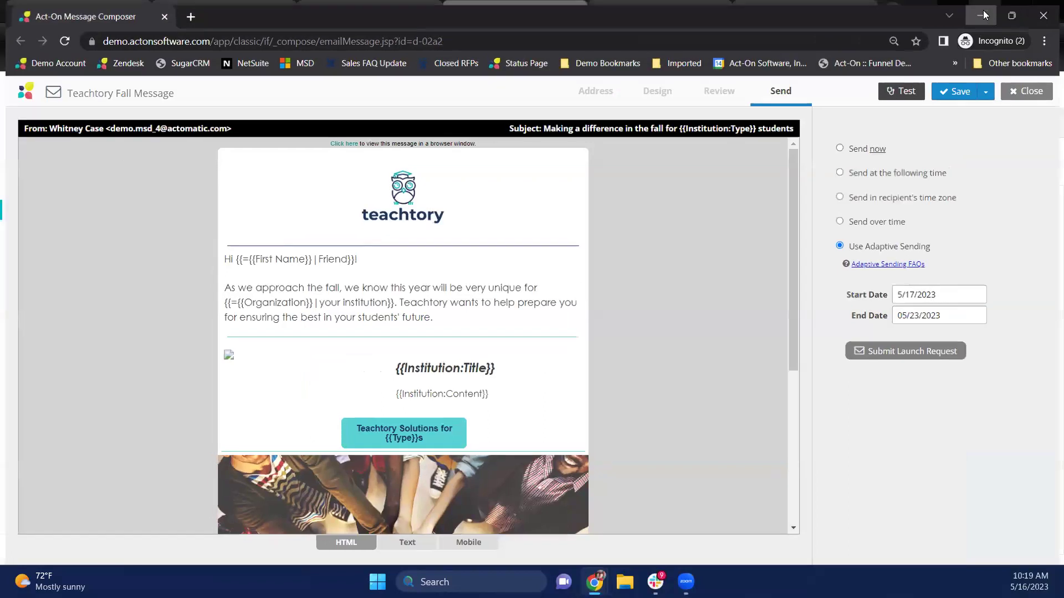
click(628, 16)
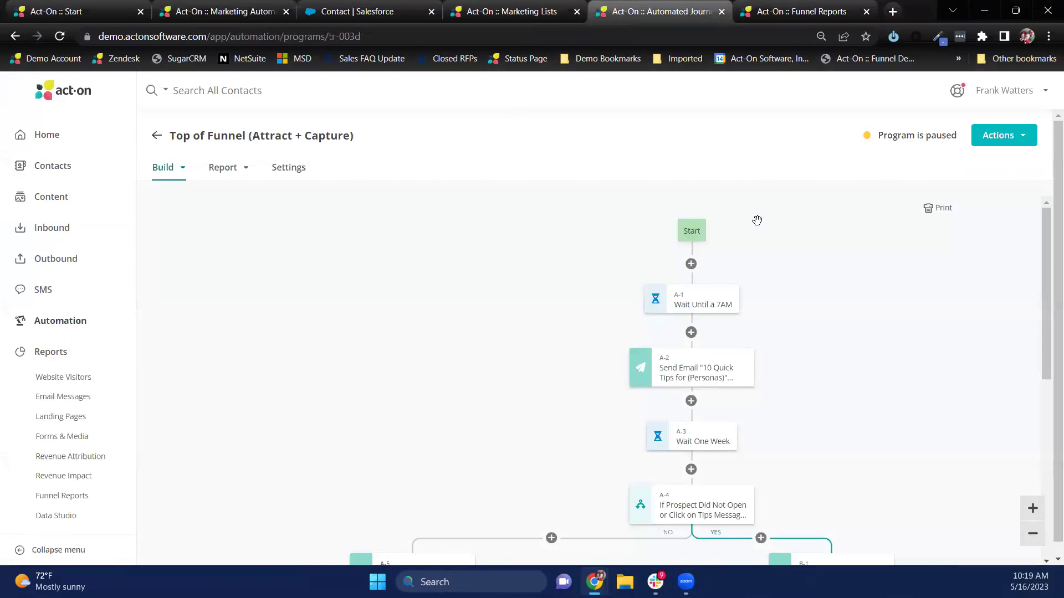
Examine the persona conditions in the program's first "10 Quick Tips" send-email step, and close it without changes
scroll(749, 214, down, 1)
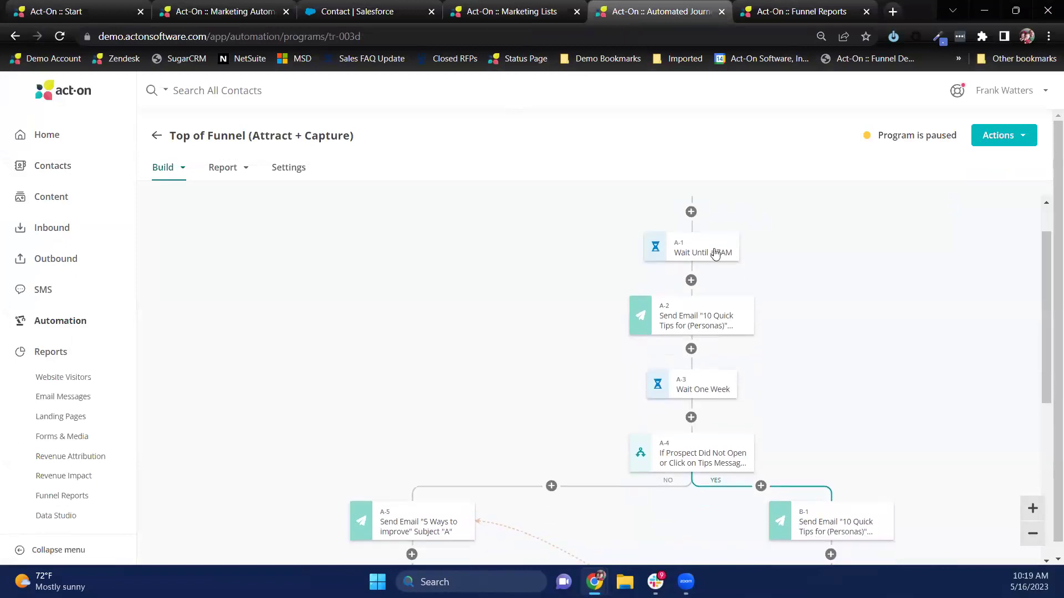
click(706, 320)
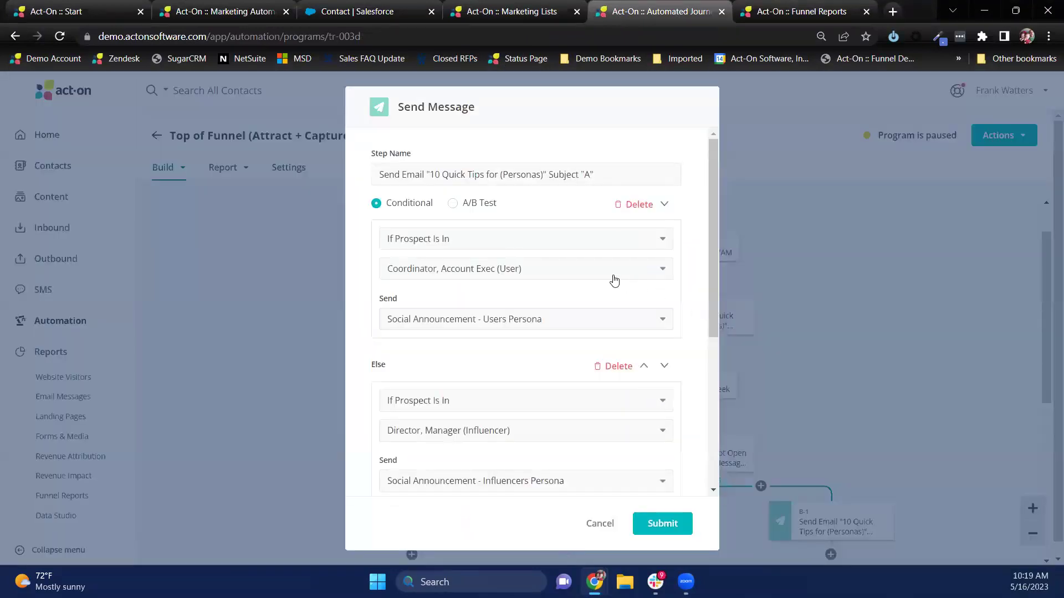
scroll(583, 300, down, 1)
scroll(583, 301, down, 2)
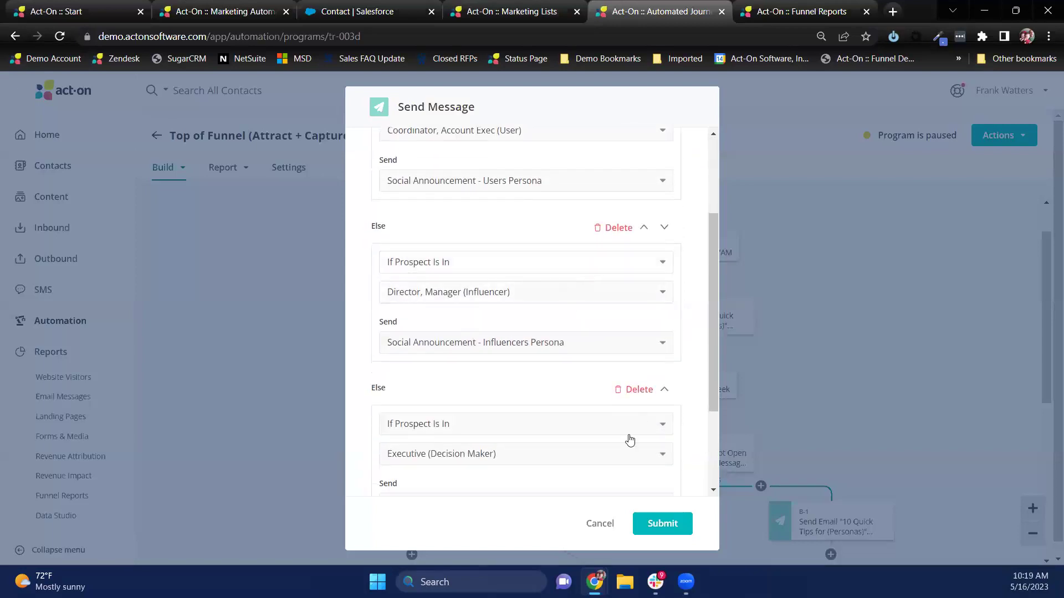
click(596, 523)
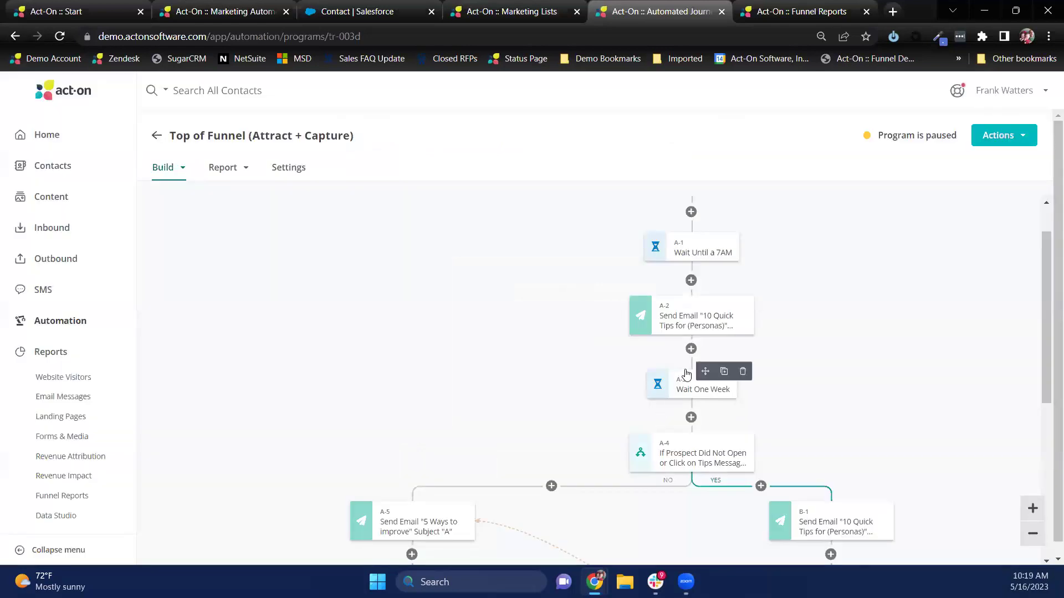
Examine the A-4 branch's condition types and, for "If Prospect Is In", the lists and segments that can be added, and cancel without saving
scroll(686, 374, down, 2)
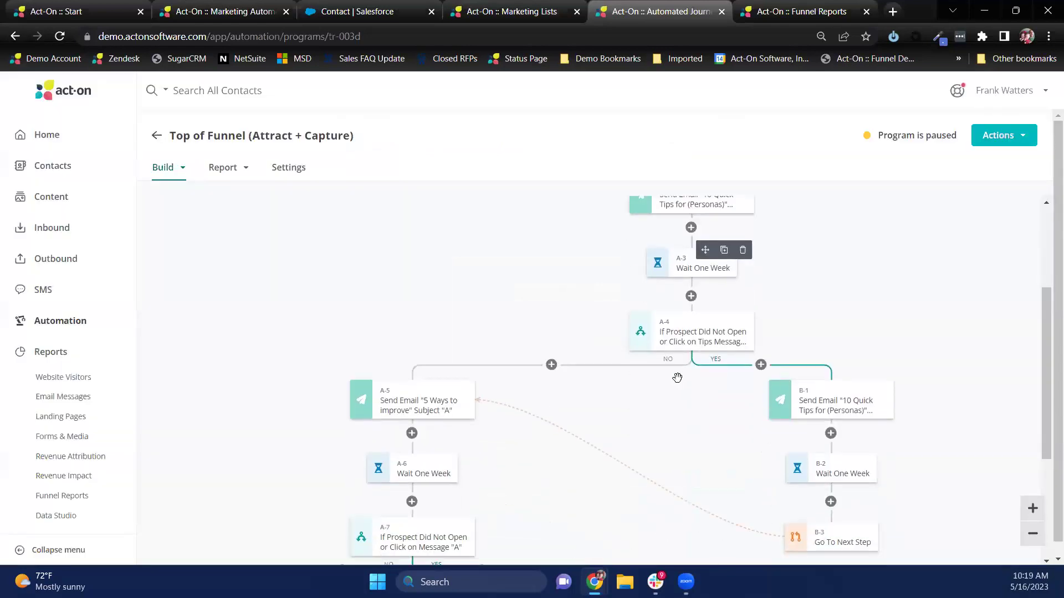
click(694, 347)
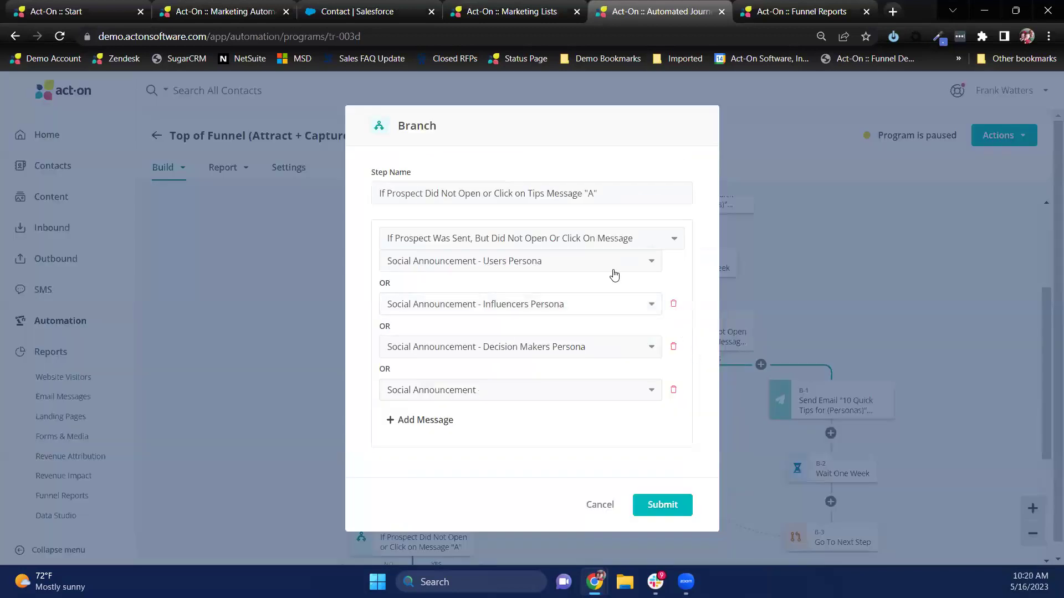
click(669, 241)
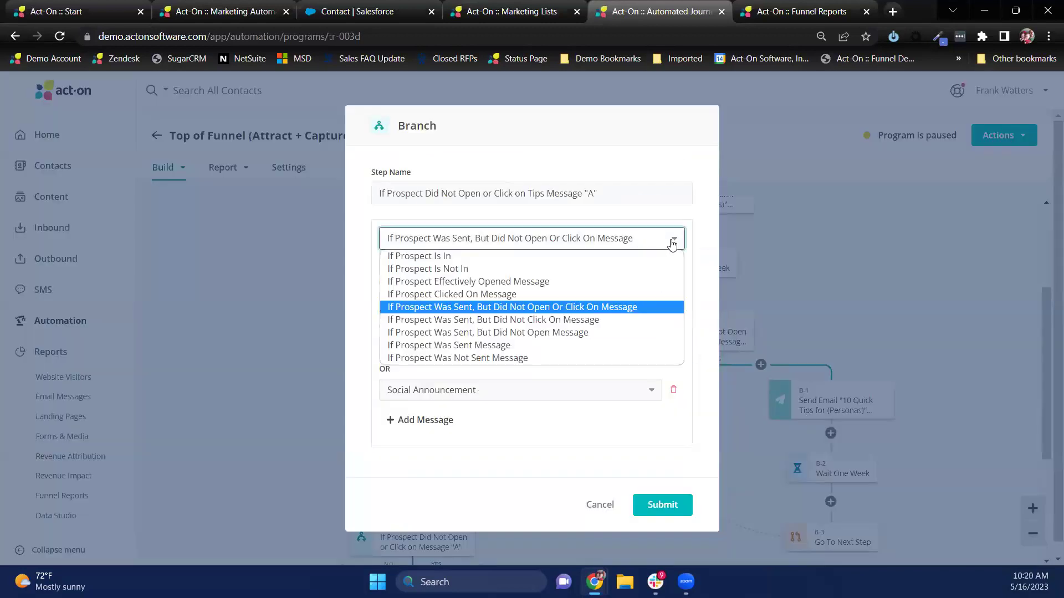
click(567, 256)
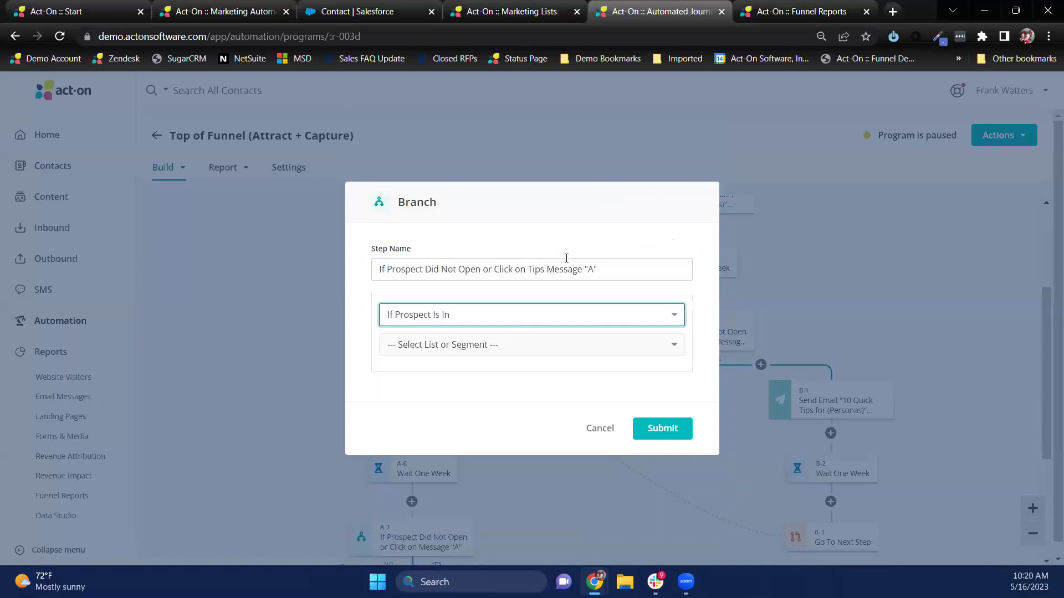
click(566, 353)
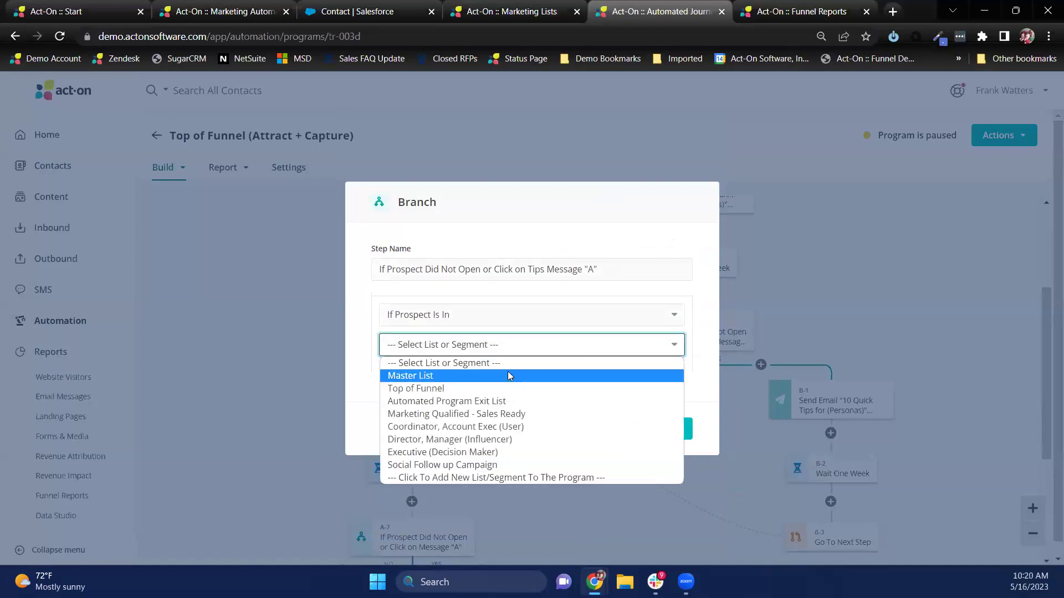
click(493, 480)
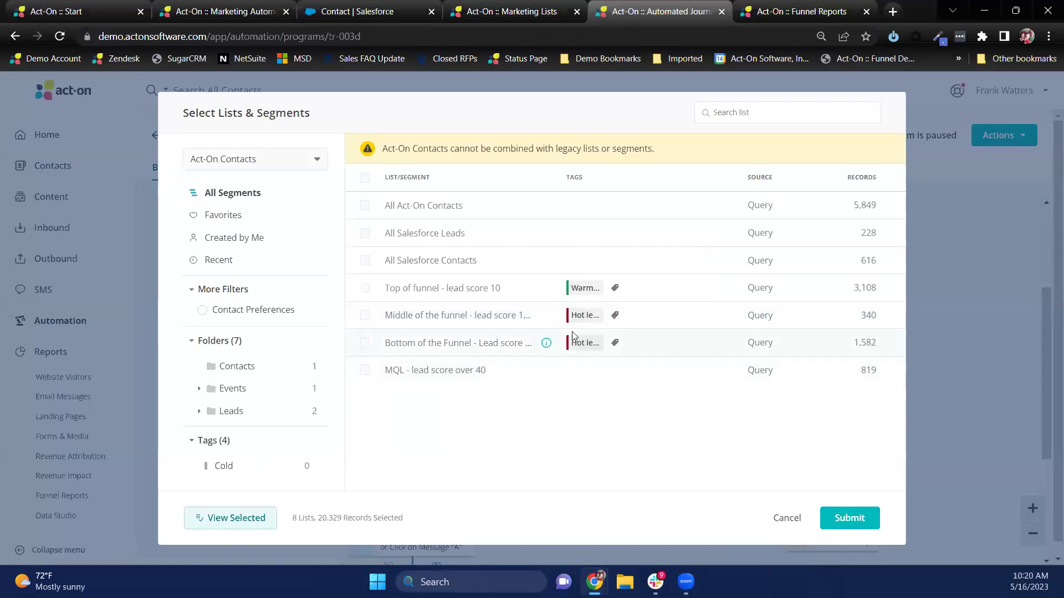
click(790, 518)
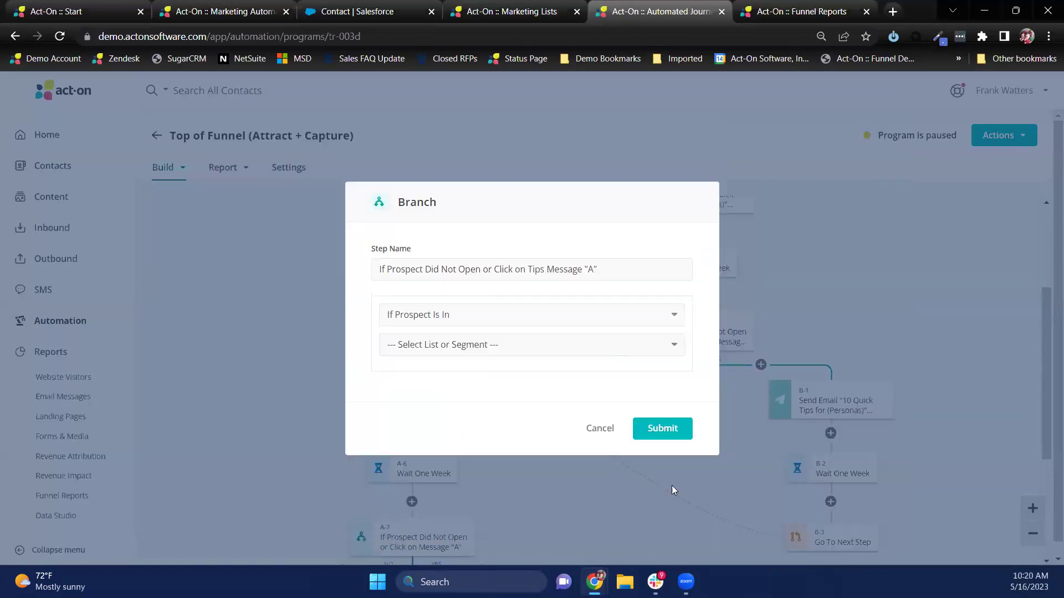
click(596, 426)
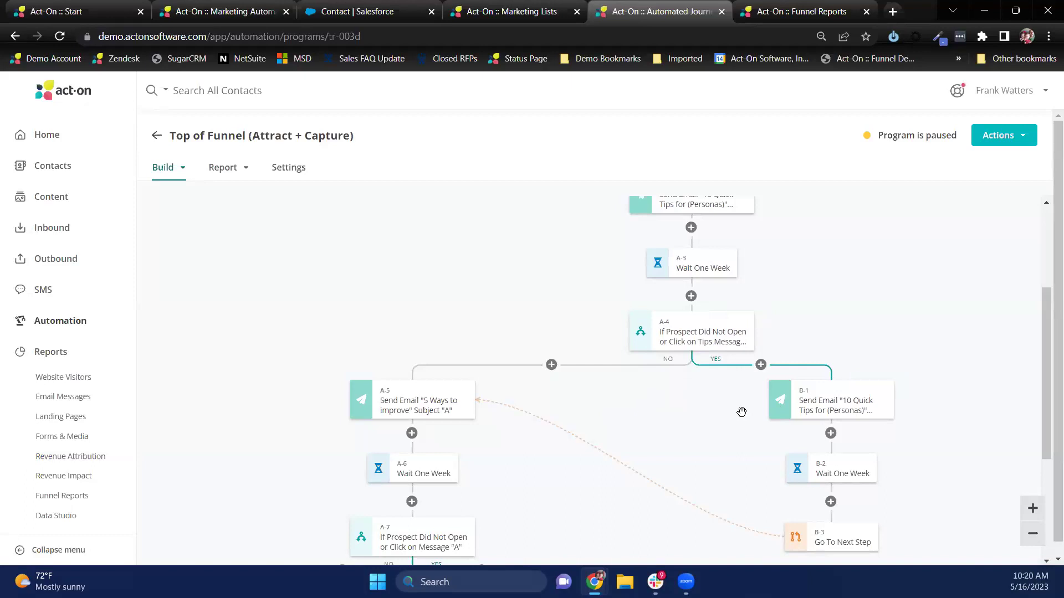
Explore a new Wait step on the A-4 YES path using "Wait until contact meets a condition" and its segment choices, and cancel it
scroll(742, 412, down, 2)
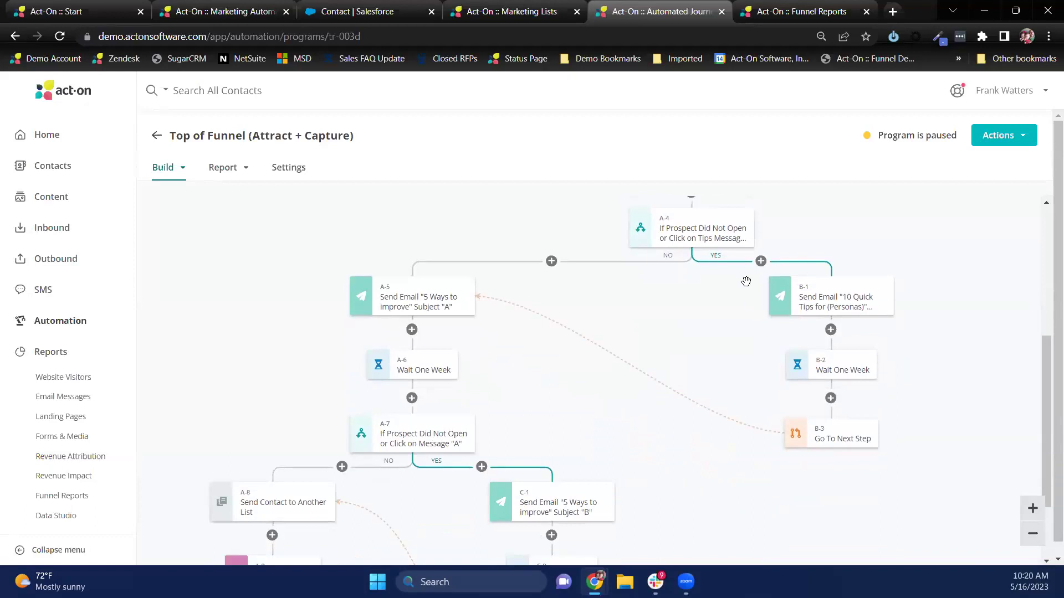
click(760, 262)
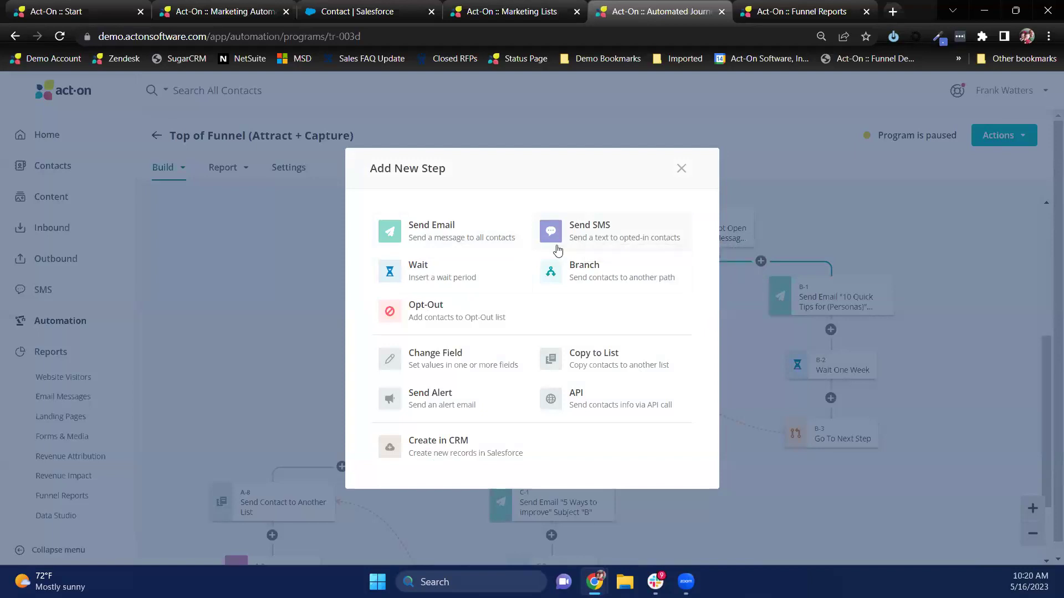
click(410, 271)
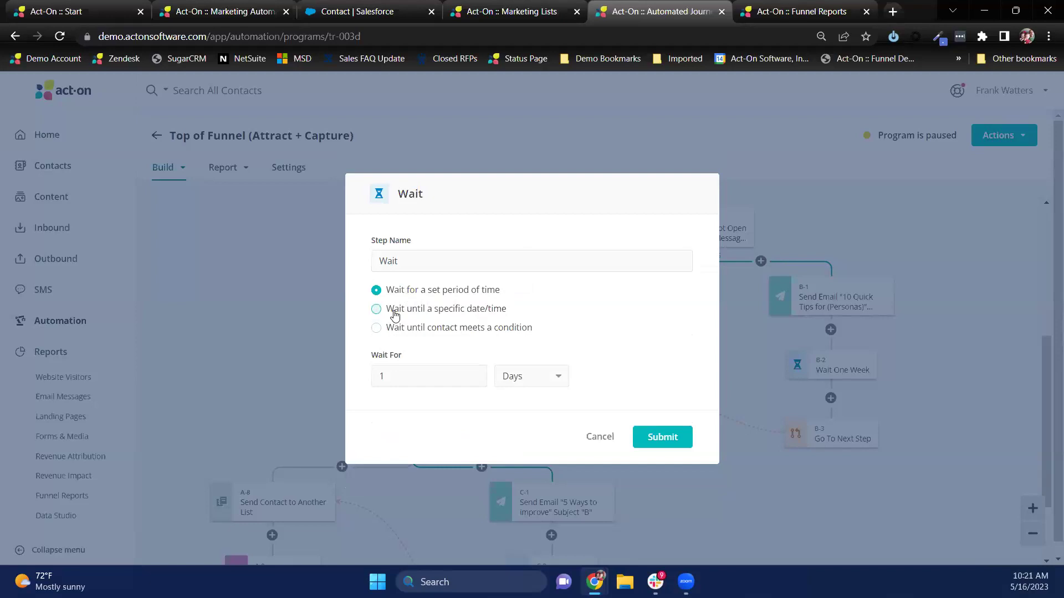
click(376, 327)
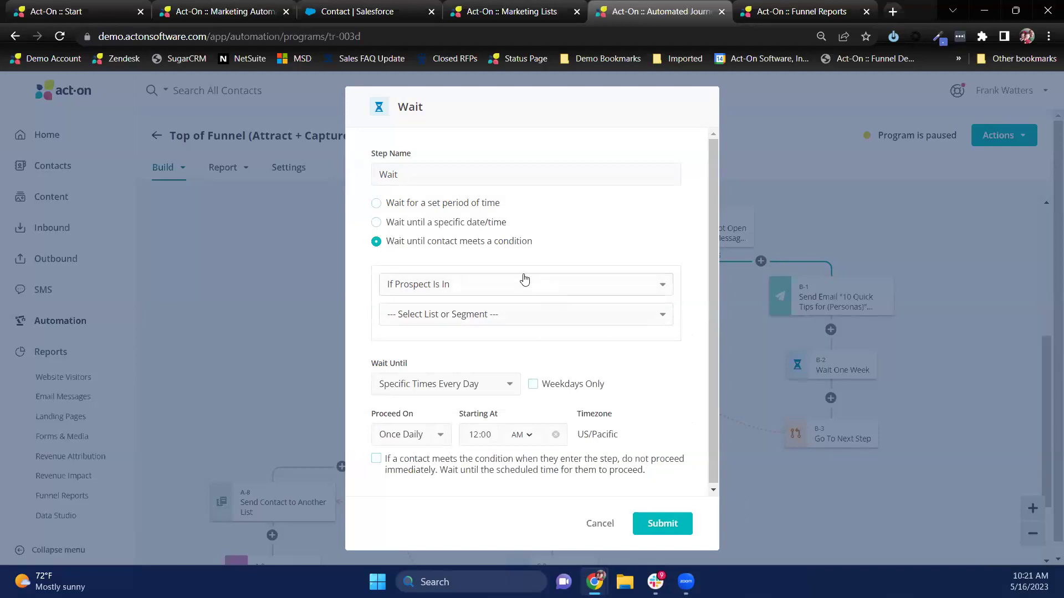
click(526, 317)
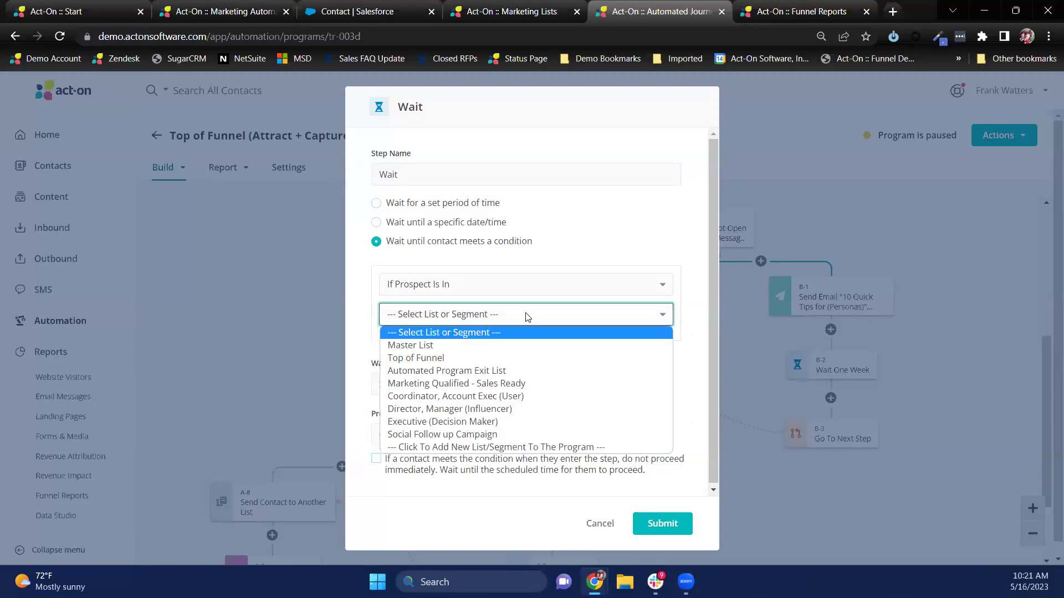
click(488, 452)
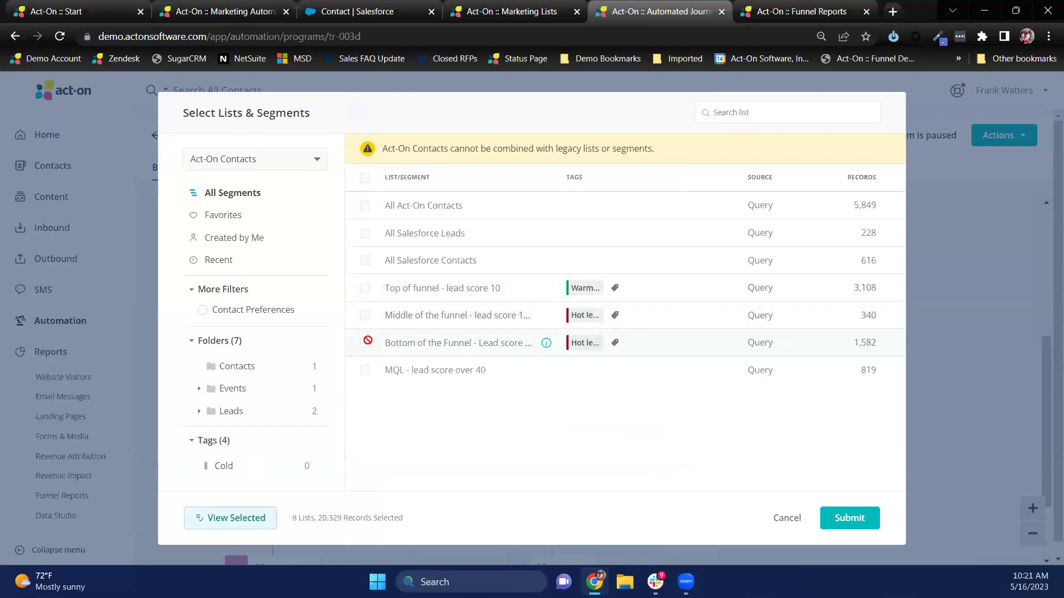
click(789, 518)
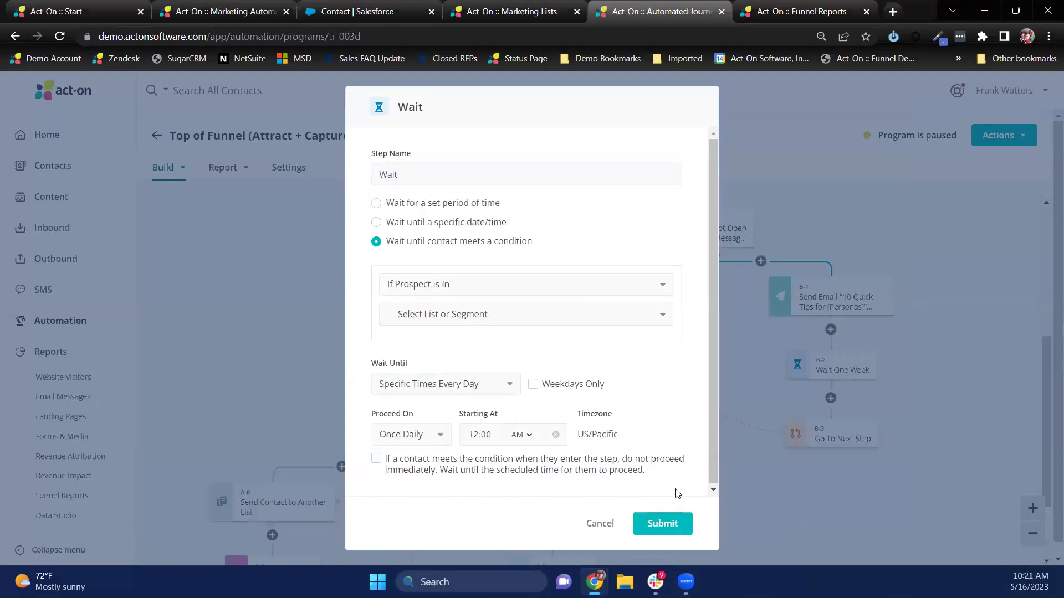
click(600, 524)
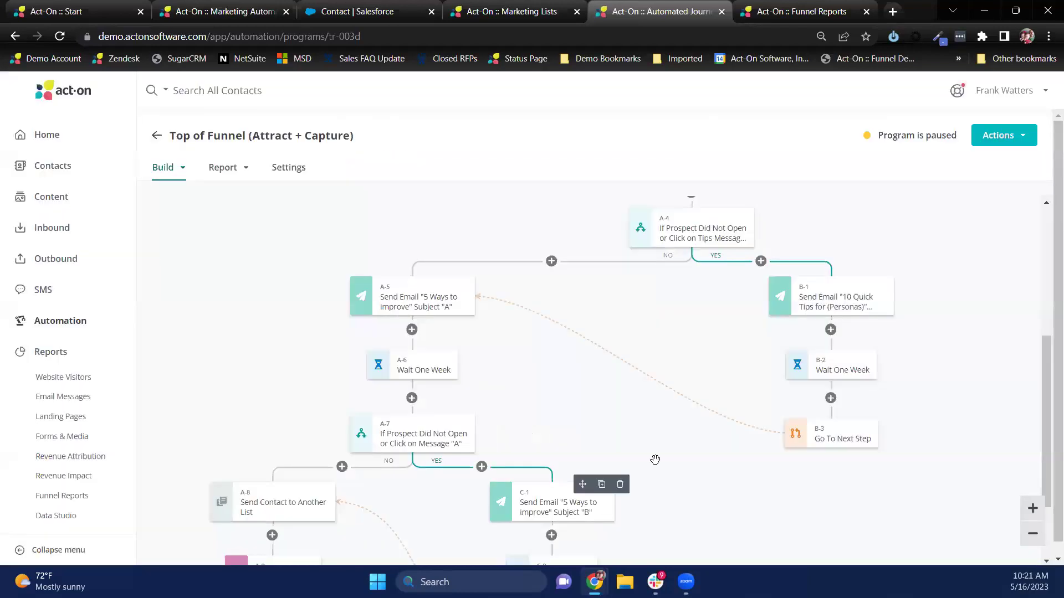
Explore a new Create in CRM step on the A-4 YES path, including the Salesforce entities it can add, and cancel it
click(761, 261)
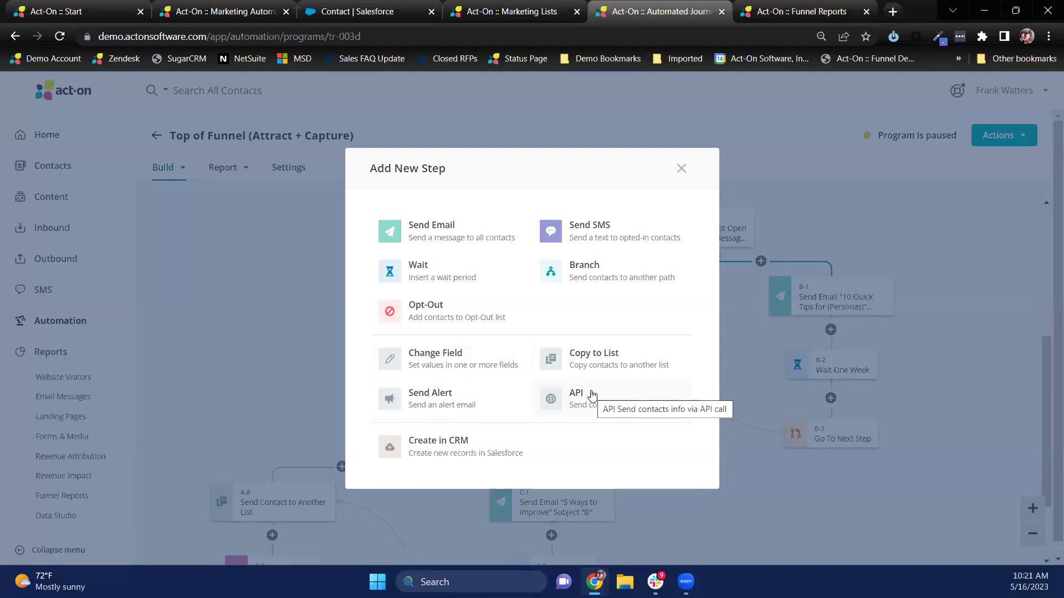
click(464, 460)
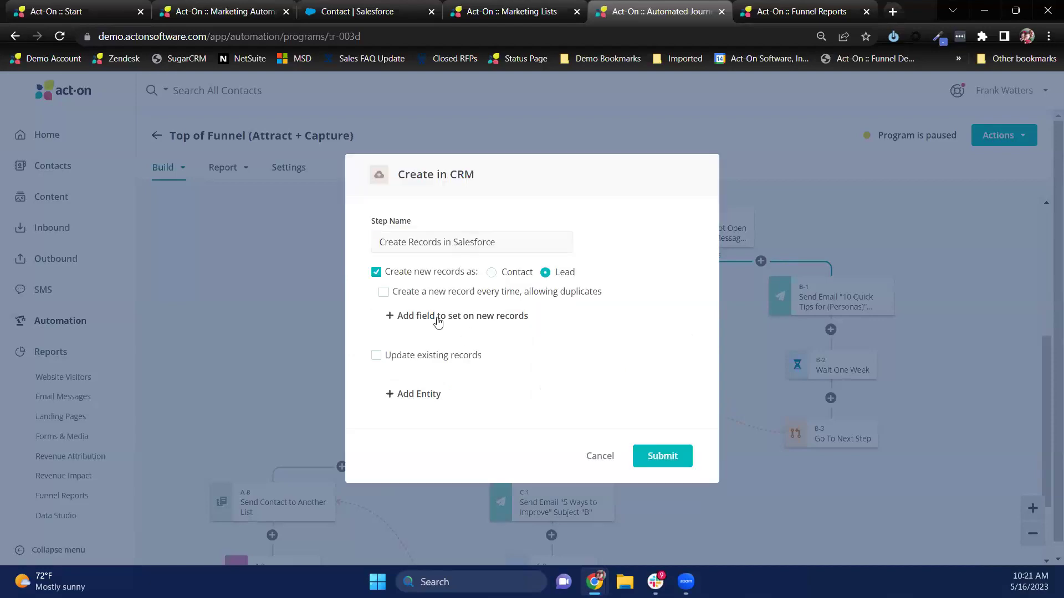
click(410, 396)
click(514, 376)
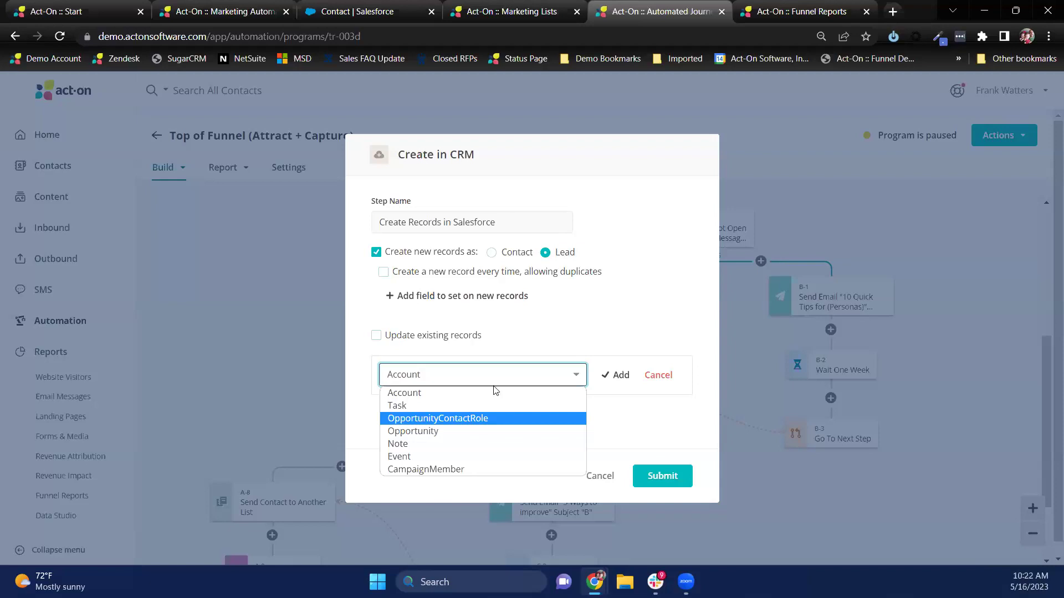
click(606, 470)
click(607, 470)
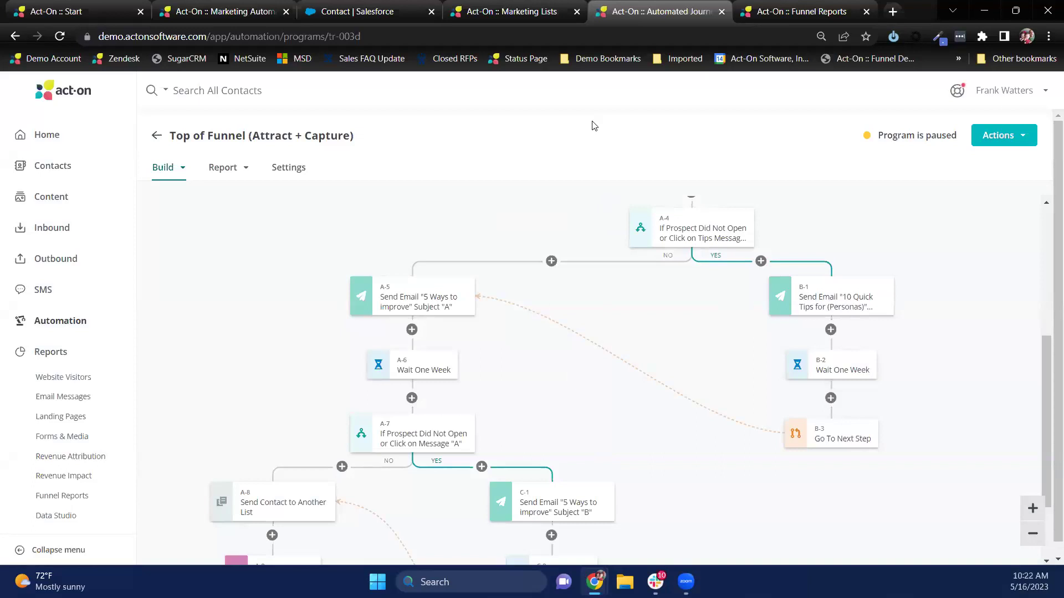
Review the program performance report, including the all-contacts chart and the contact entries list
click(235, 169)
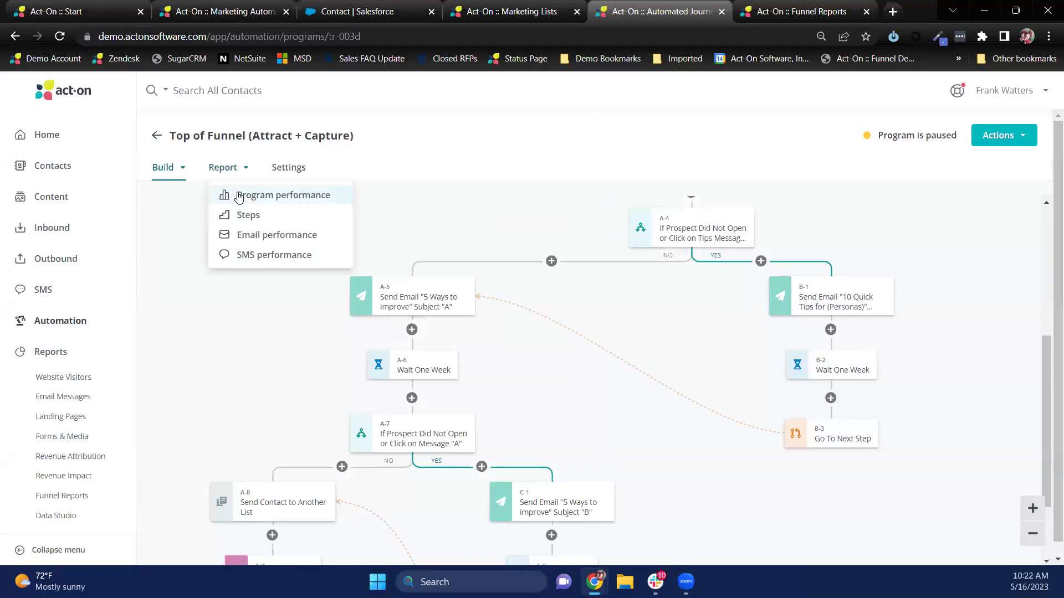
click(238, 196)
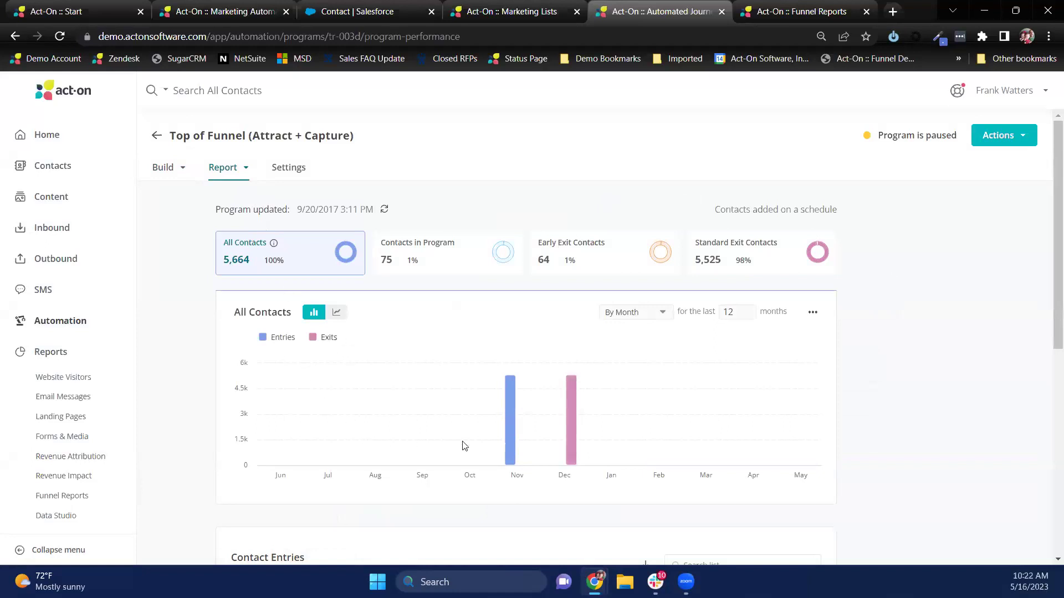
scroll(489, 452, down, 1)
scroll(489, 444, down, 2)
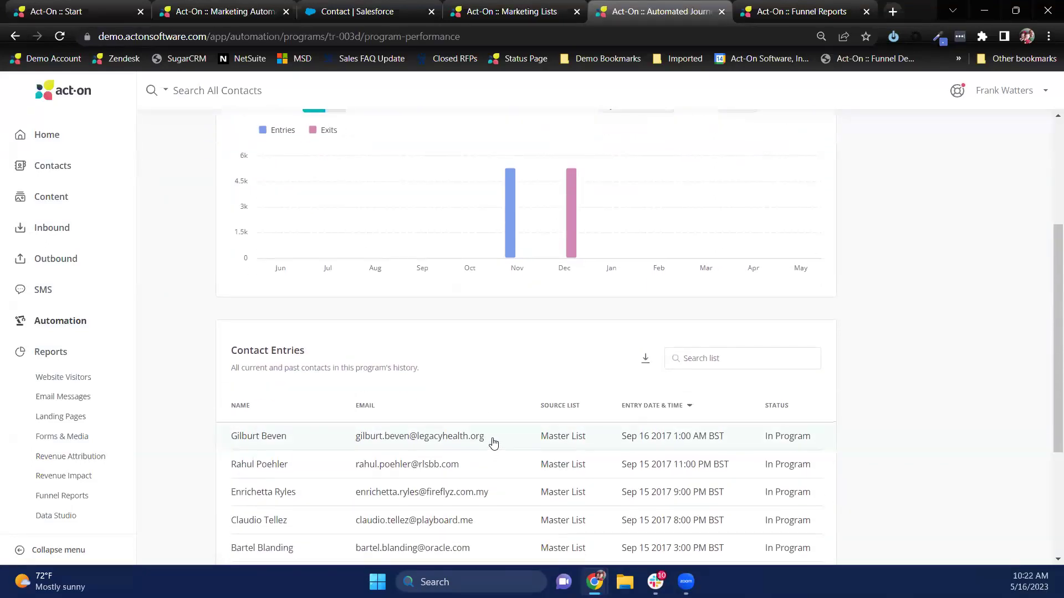
scroll(458, 415, up, 3)
Look through the program's Steps report
click(245, 171)
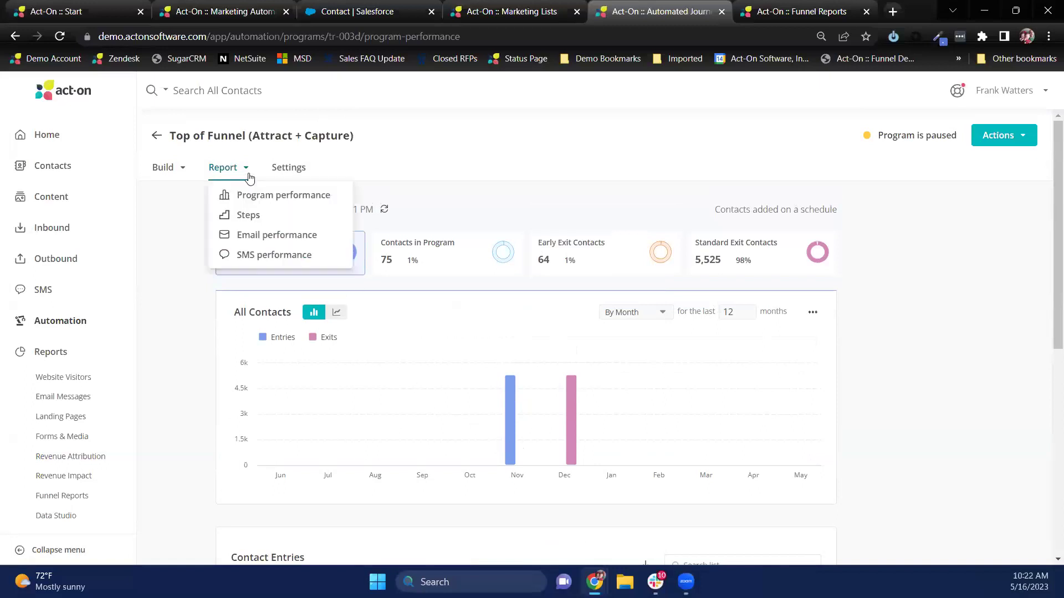
click(248, 214)
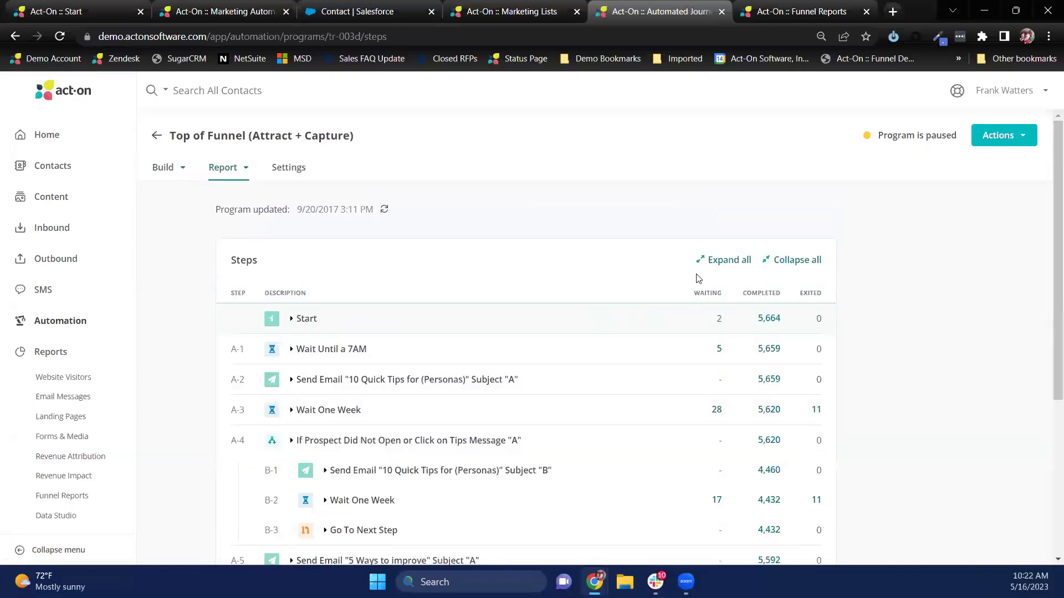
scroll(765, 481, down, 3)
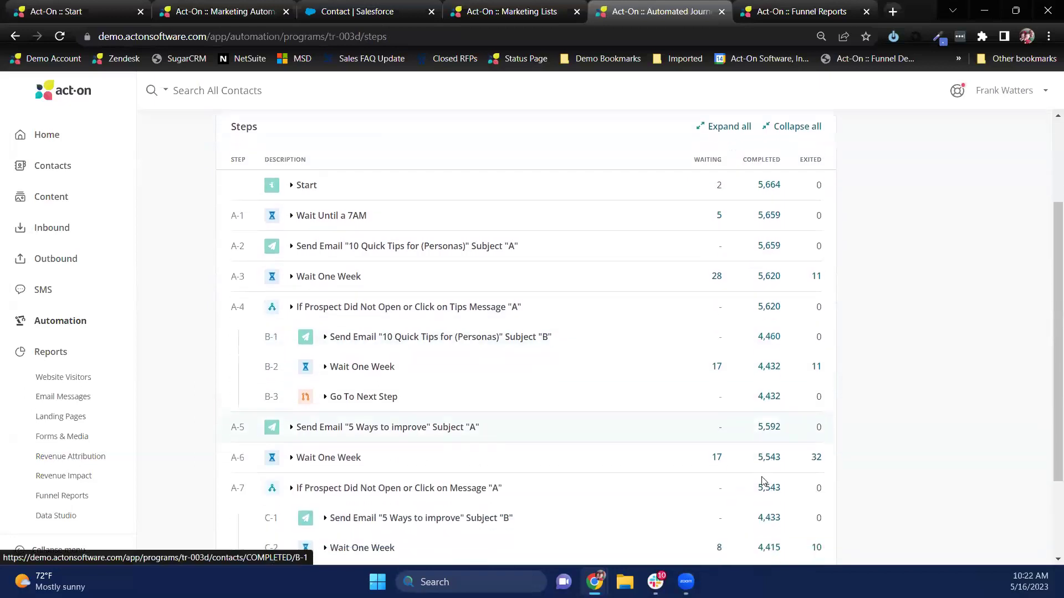
scroll(765, 479, up, 3)
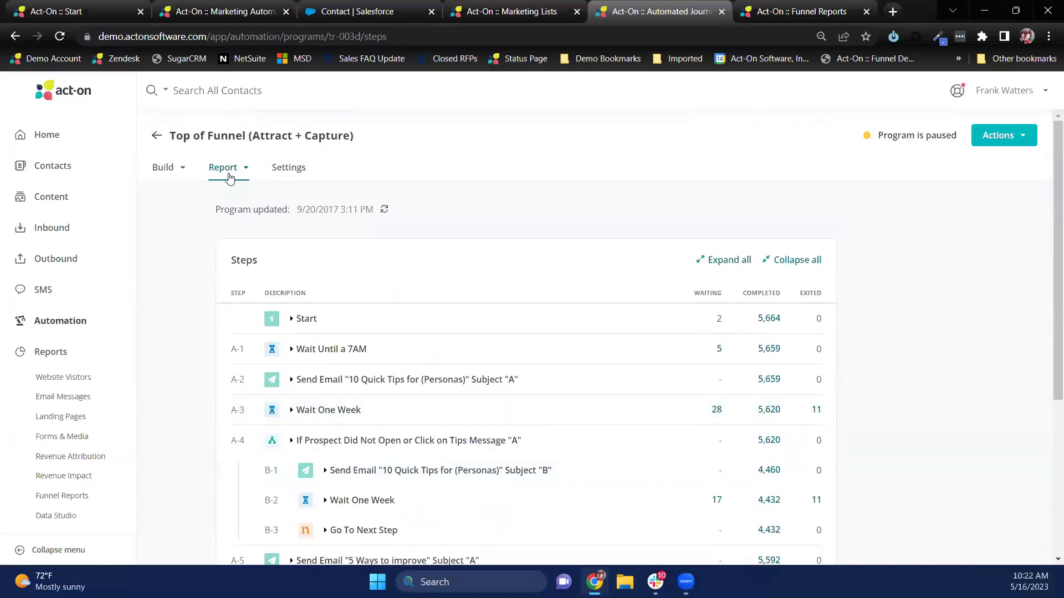
Return to the program performance report and examine the early exit contacts by condition
click(229, 171)
click(266, 195)
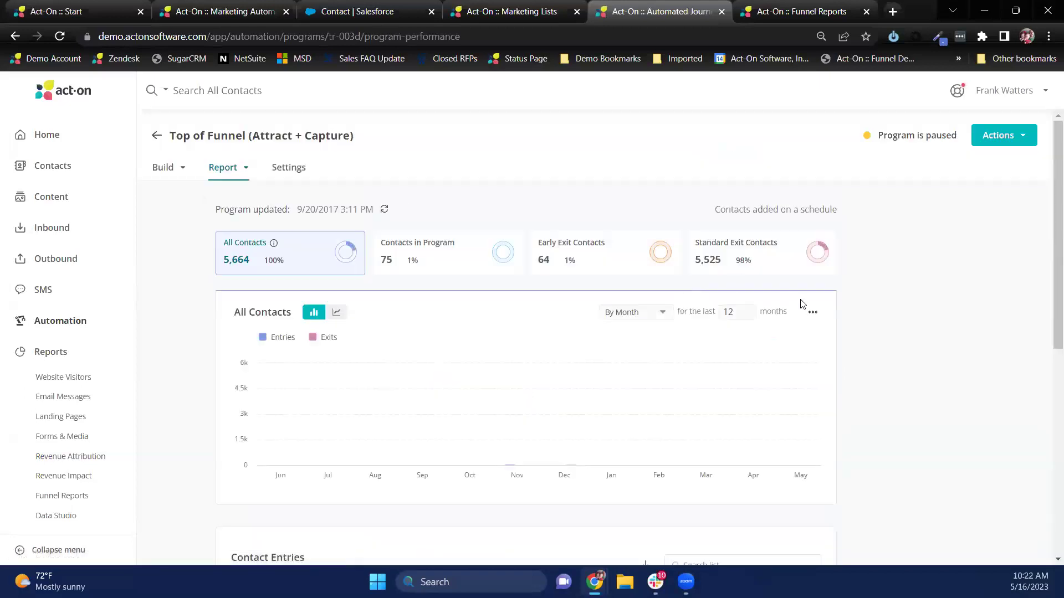
click(637, 253)
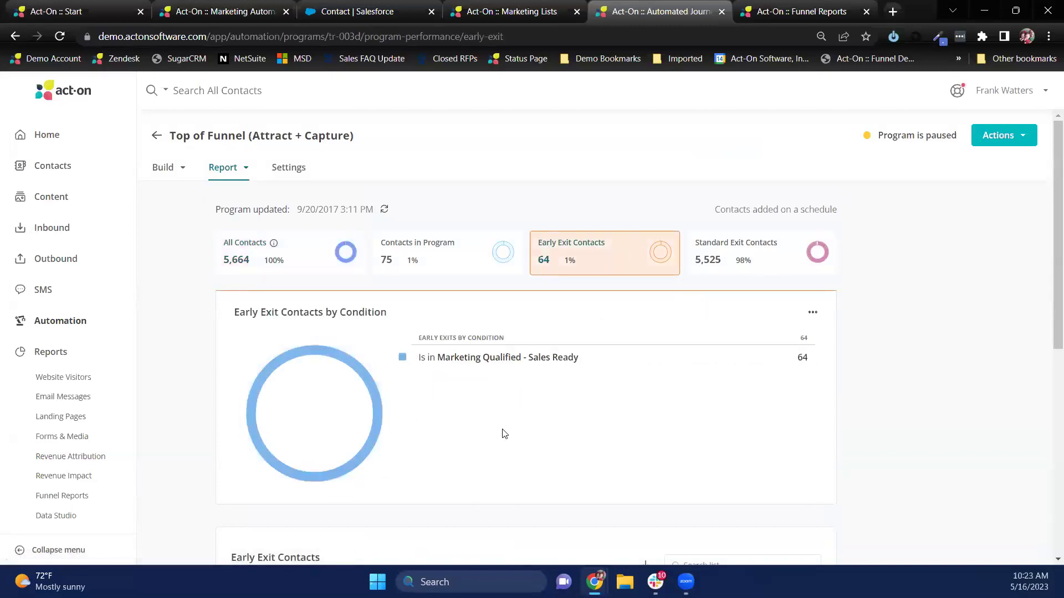
mouse_move(527, 369)
Reopen the Steps report and examine the waiting, completed and exited contacts for each program step
click(240, 177)
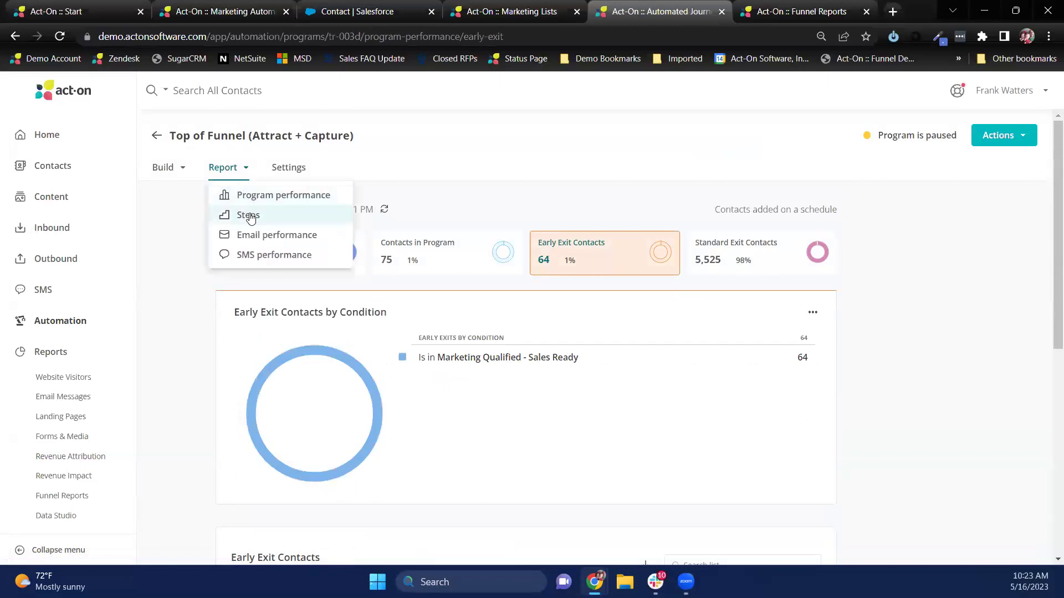
click(248, 214)
scroll(731, 400, down, 2)
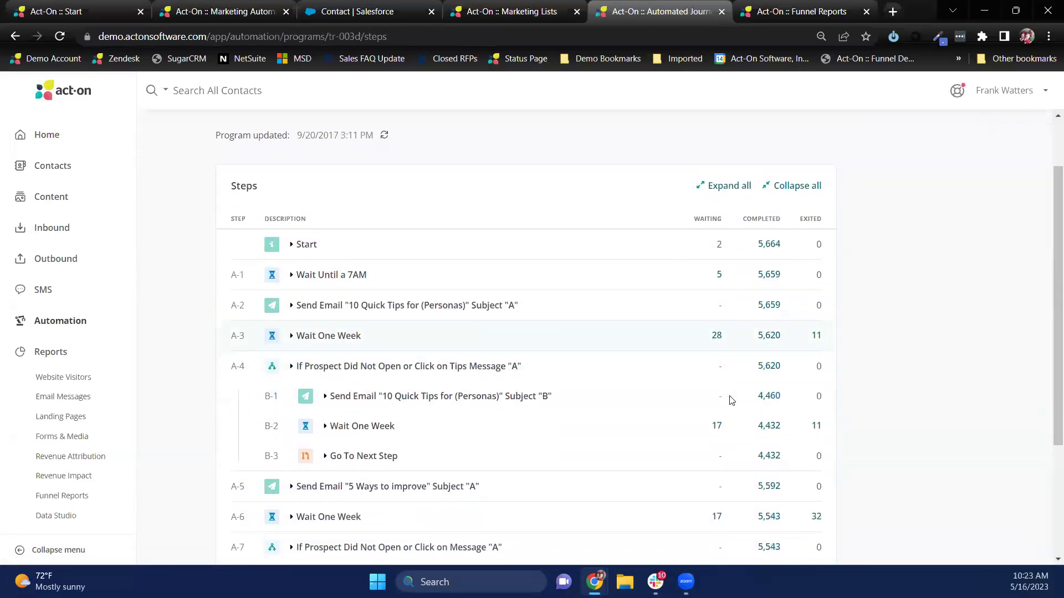
scroll(731, 401, down, 1)
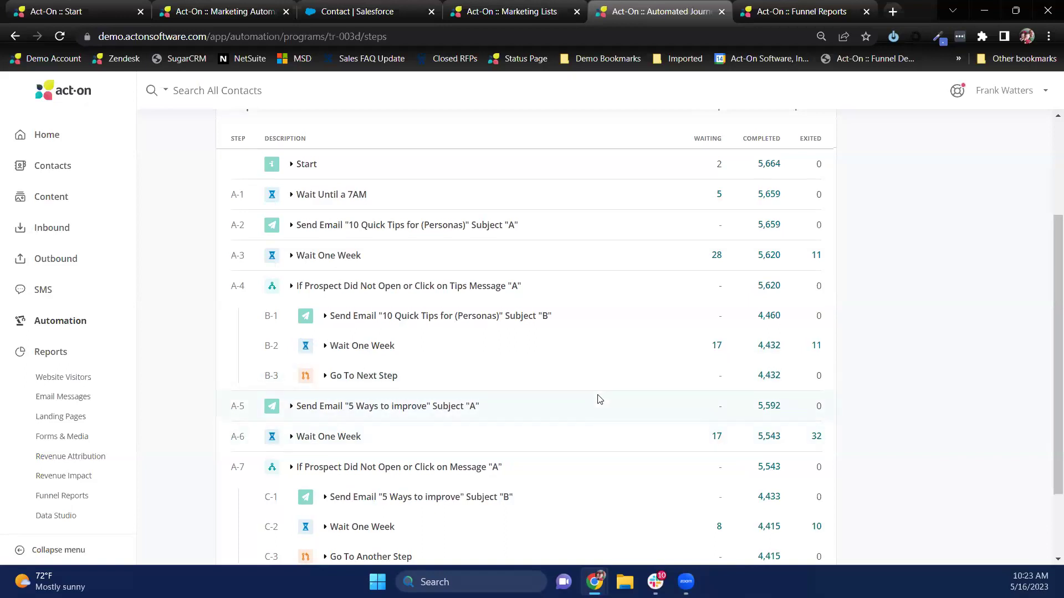
scroll(599, 399, up, 2)
scroll(502, 378, up, 2)
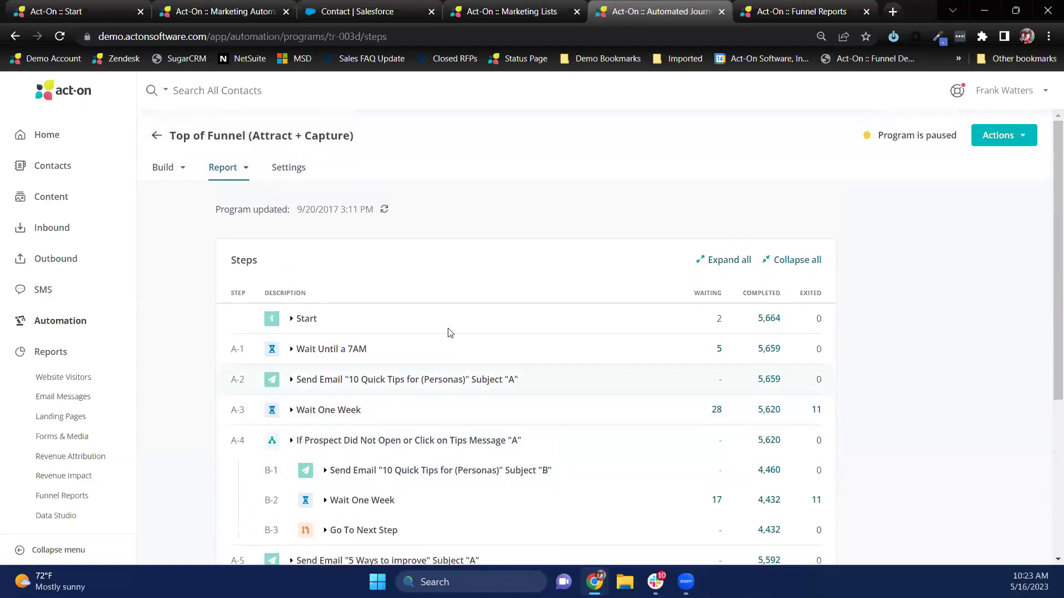
Open the program's email performance report
click(222, 168)
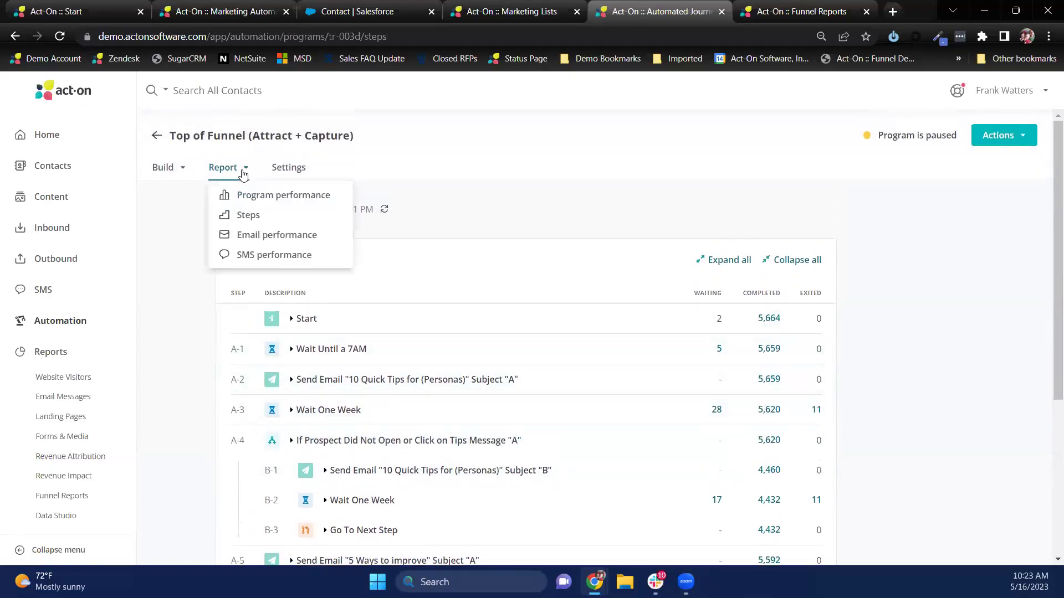
click(247, 234)
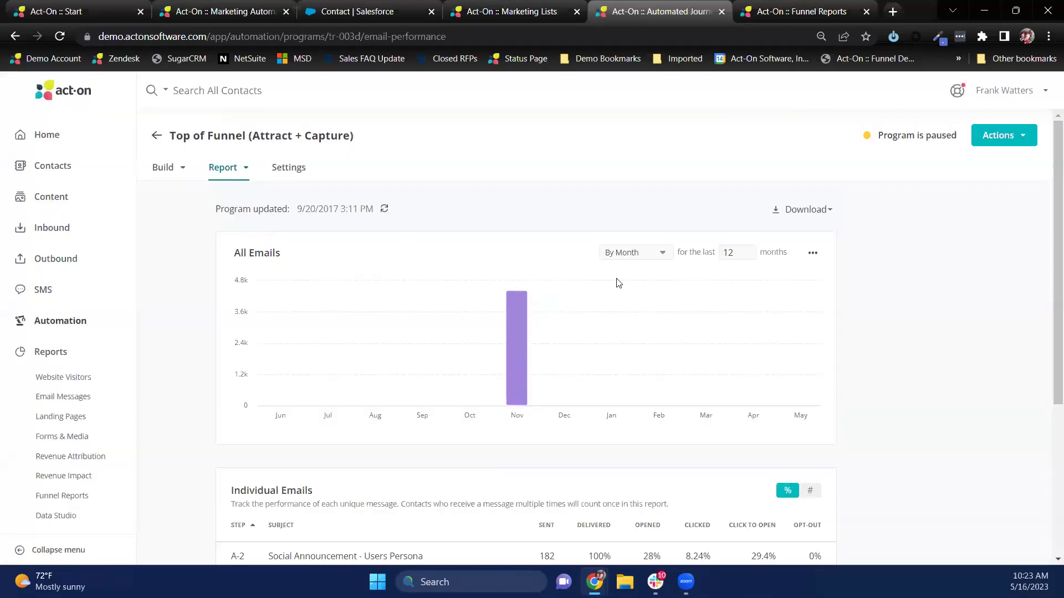
Open the sent message report for the Social Announcement email and inspect its list of bounced contacts
scroll(727, 344, down, 4)
scroll(726, 345, down, 1)
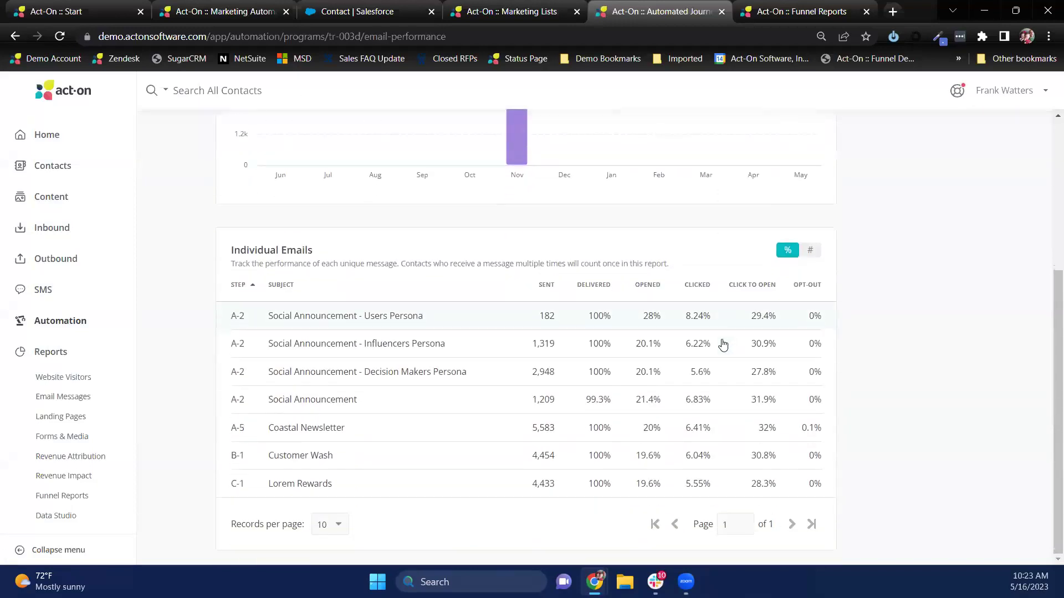
click(349, 405)
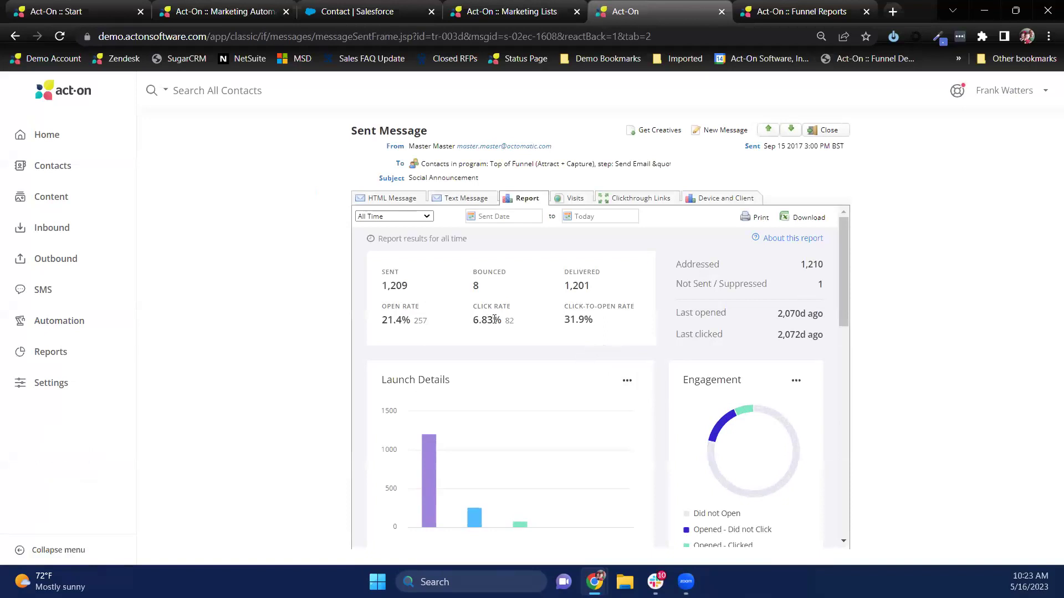
scroll(569, 334, down, 5)
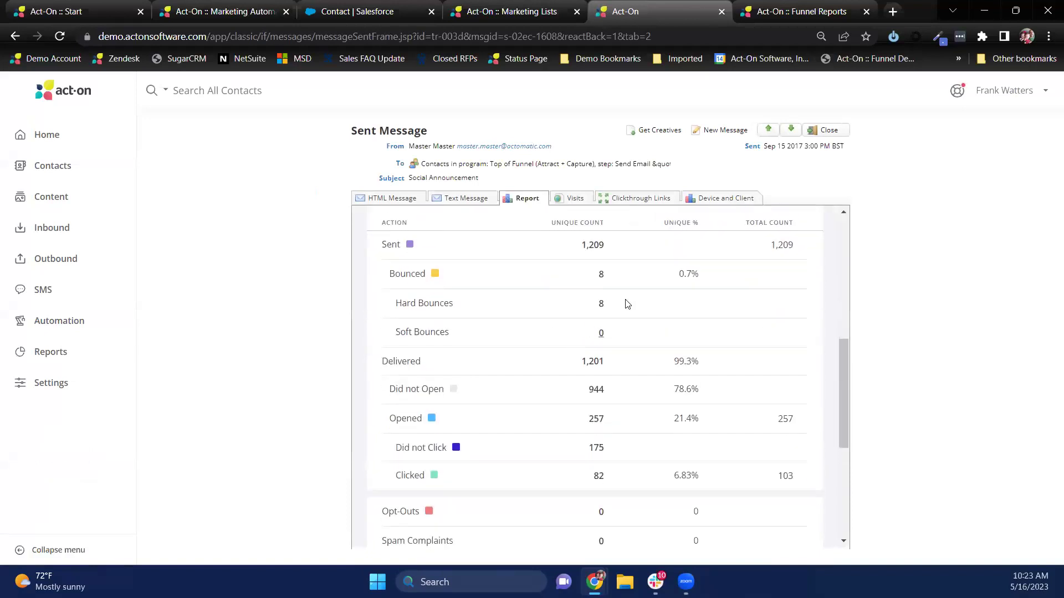
click(604, 275)
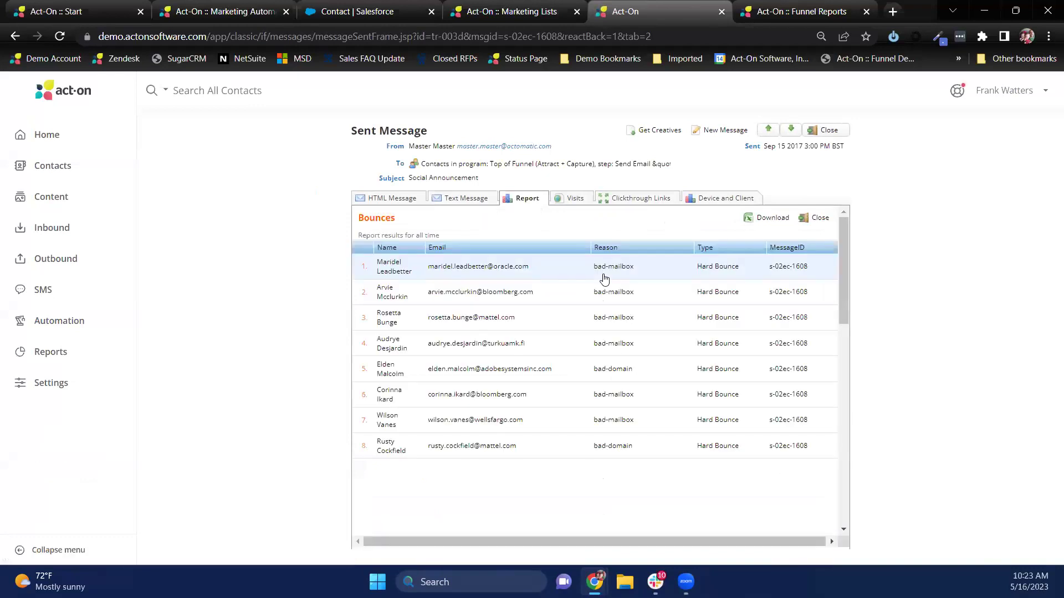
click(823, 220)
Review the Social Announcement message's clickthrough destinations and its device and client breakdown
scroll(684, 331, down, 5)
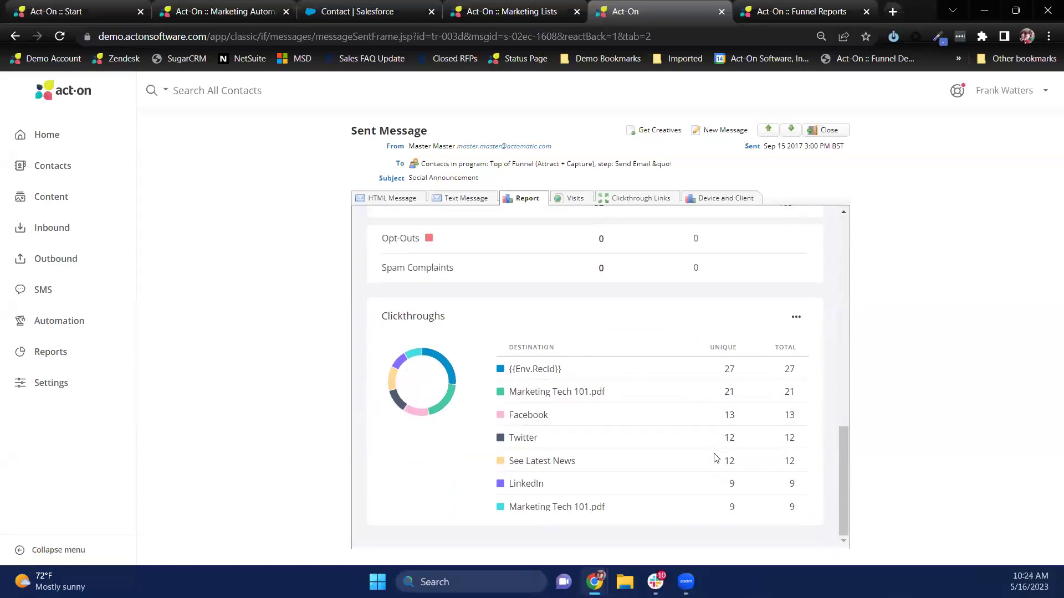
click(722, 198)
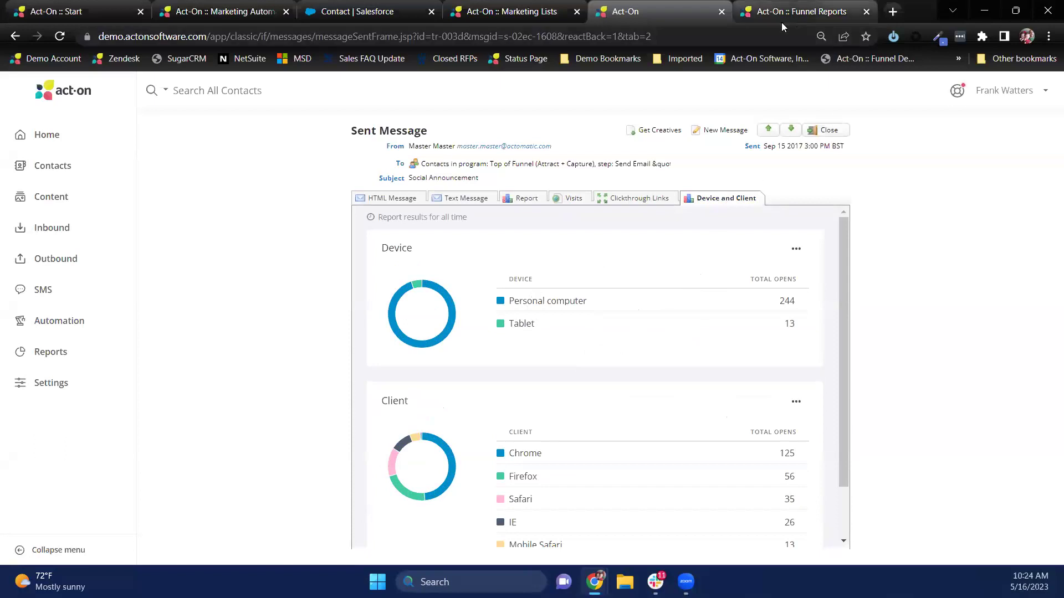
Run the Revenue Attribution report and compare its first touch and multi touch attribution by marketing asset
click(72, 355)
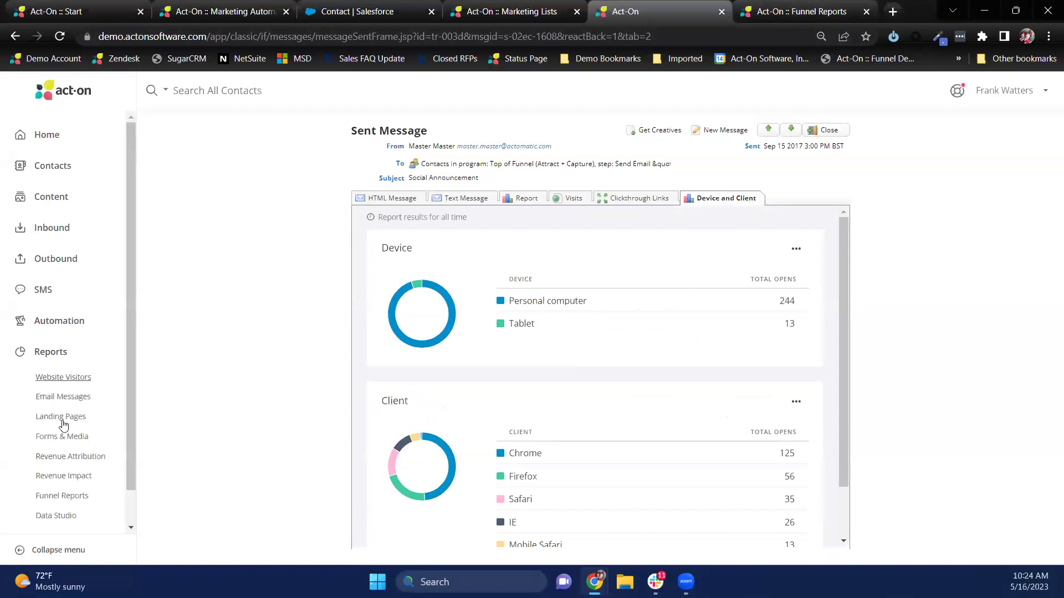
click(71, 456)
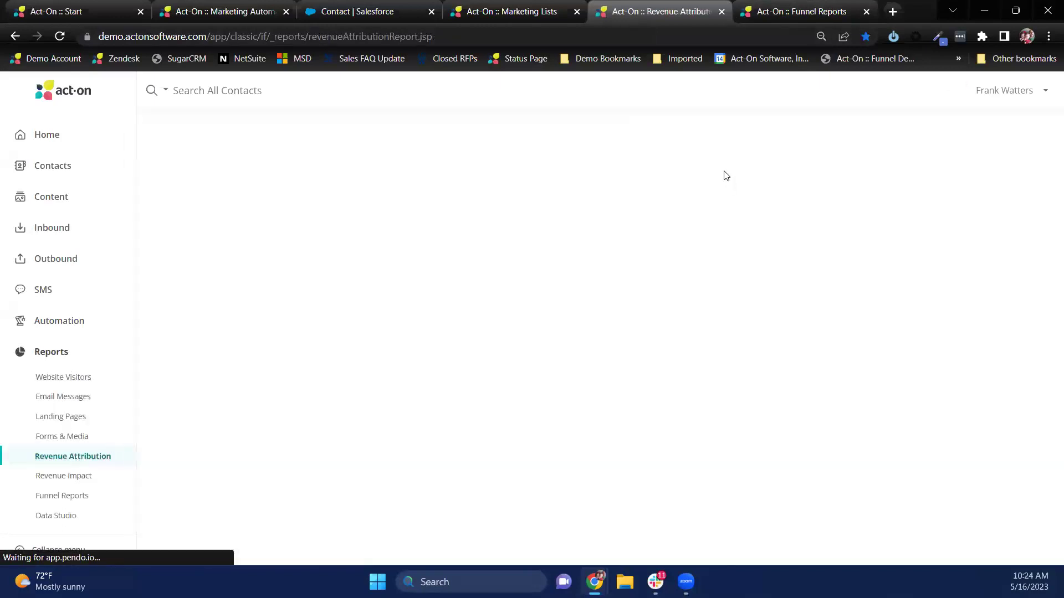
click(830, 131)
mouse_move(632, 259)
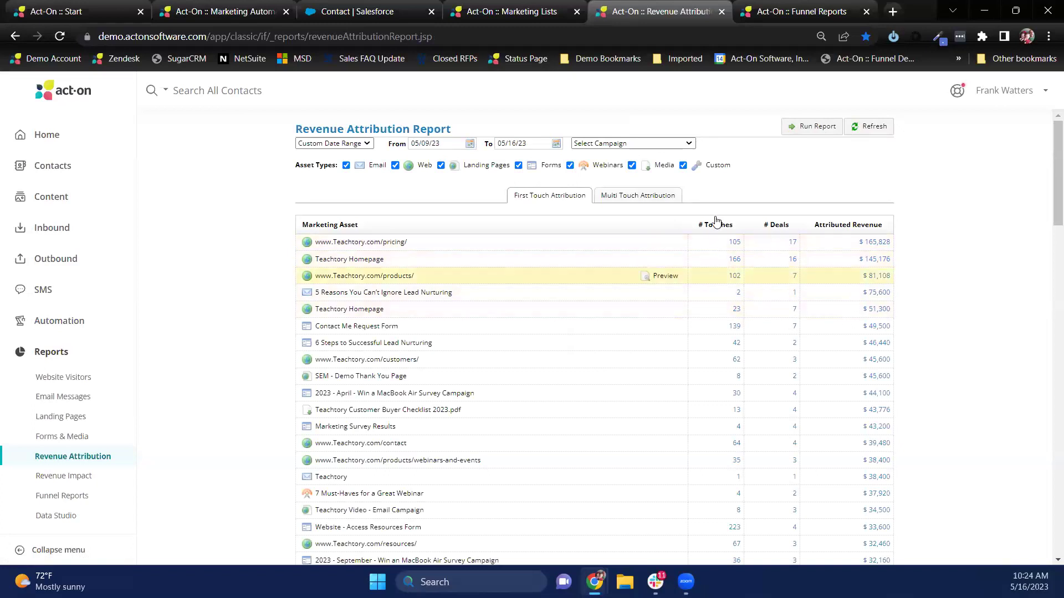
click(658, 200)
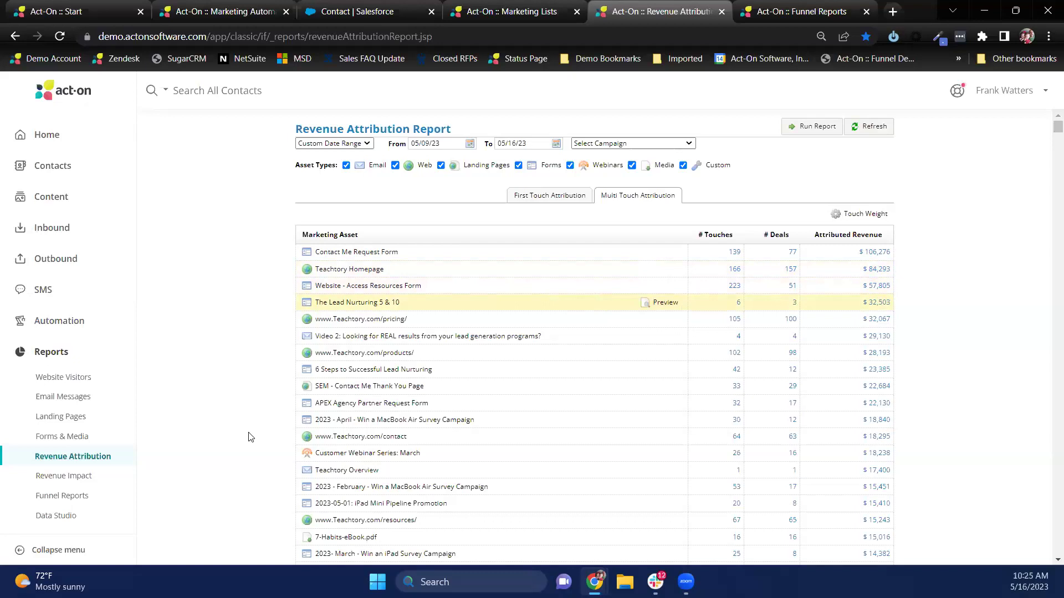
Open the Revenue Impact report and look through its opportunity and new lead sections
click(83, 482)
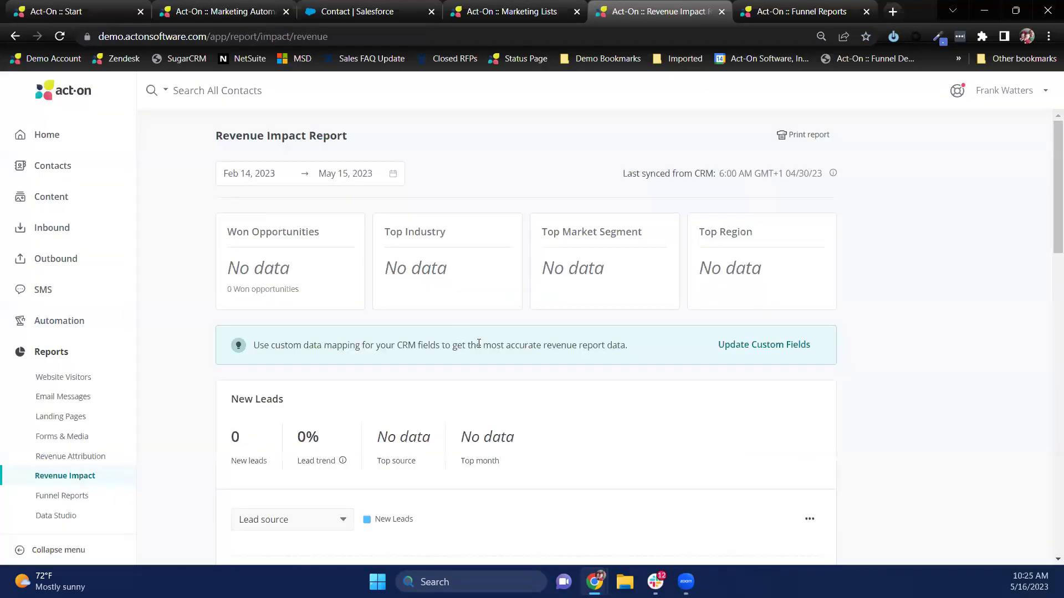
scroll(477, 344, down, 2)
scroll(486, 350, up, 2)
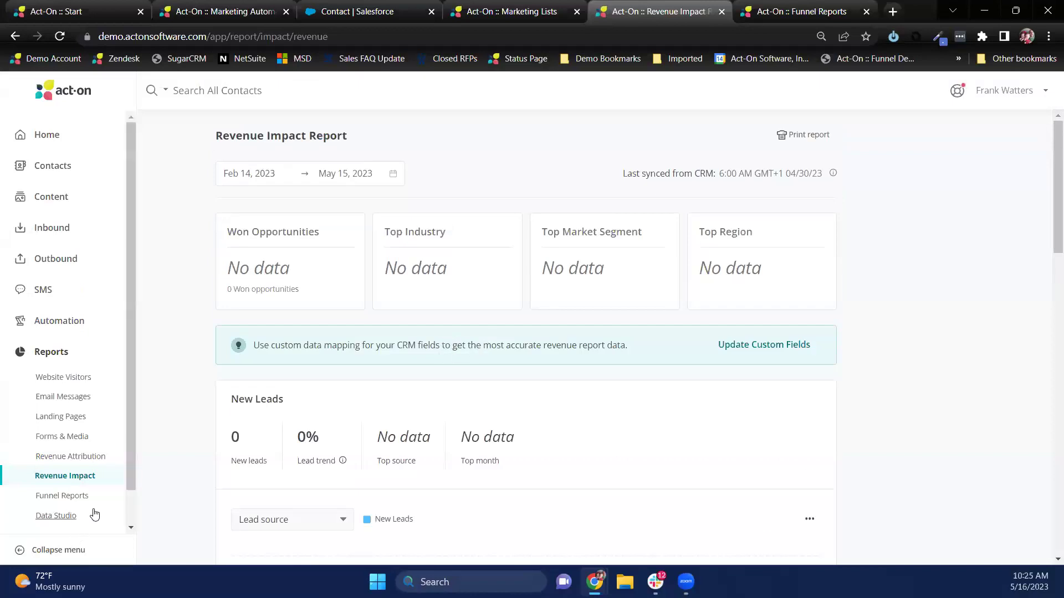
Switch to the CRM - Inbound to Revenue Funnel report and examine its stage definitions and the Q3 2022 versus Q4 2022 comparison
click(764, 15)
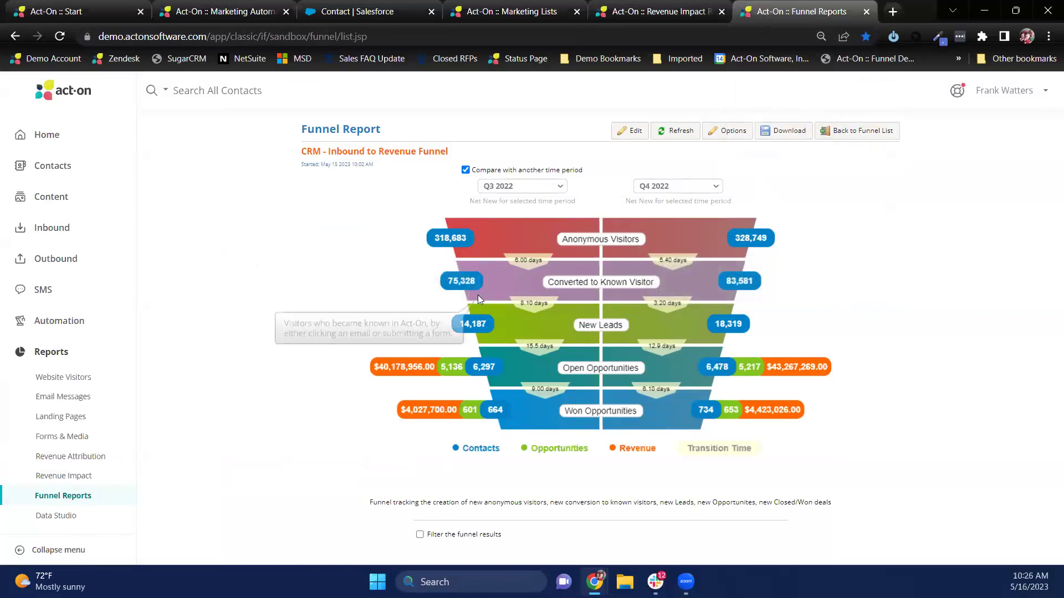
mouse_move(484, 369)
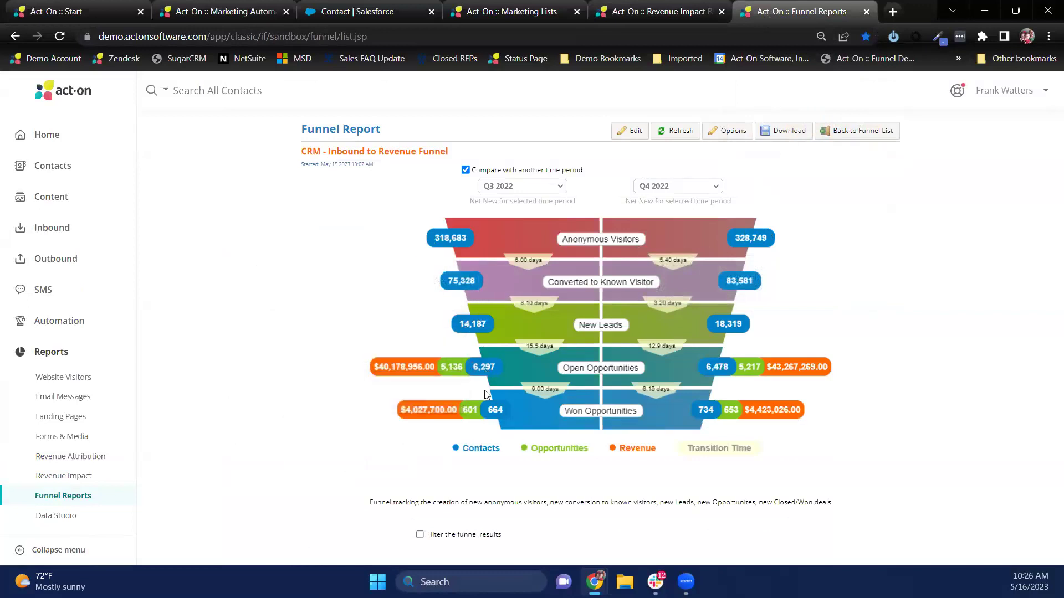
mouse_move(503, 281)
mouse_move(562, 284)
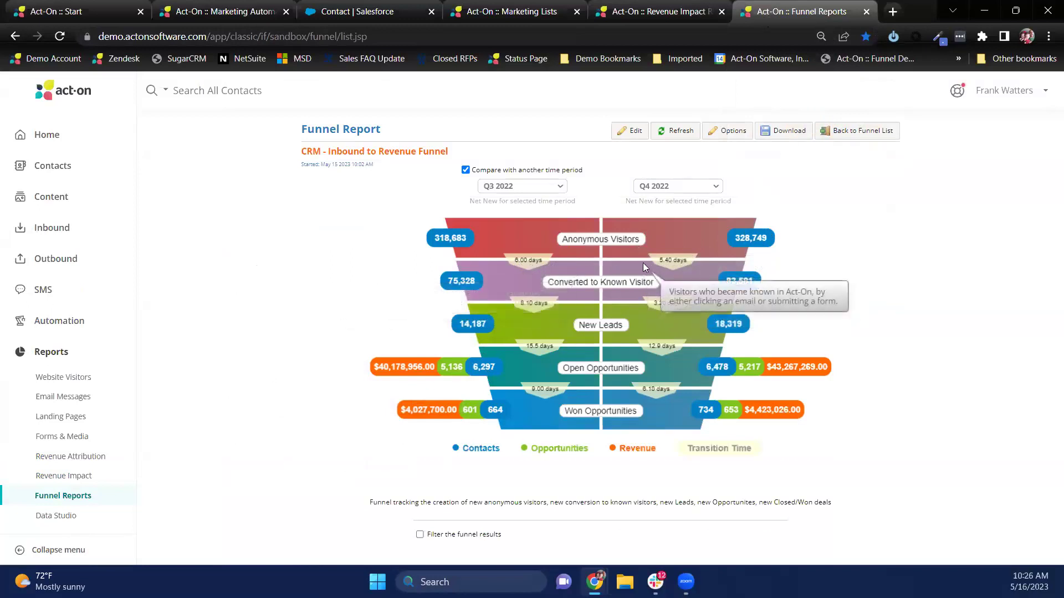
mouse_move(728, 241)
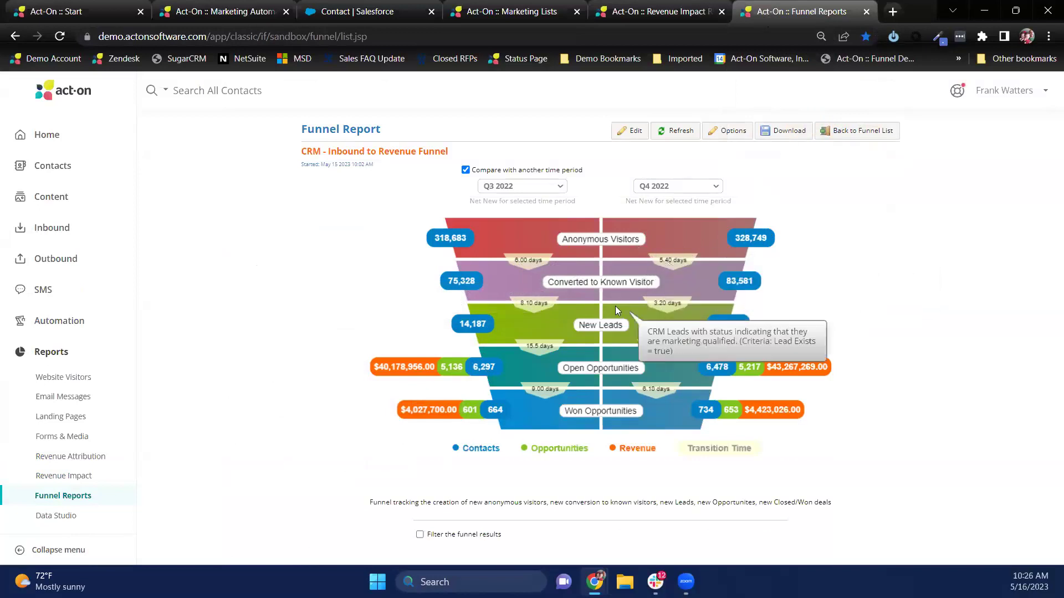
mouse_move(613, 284)
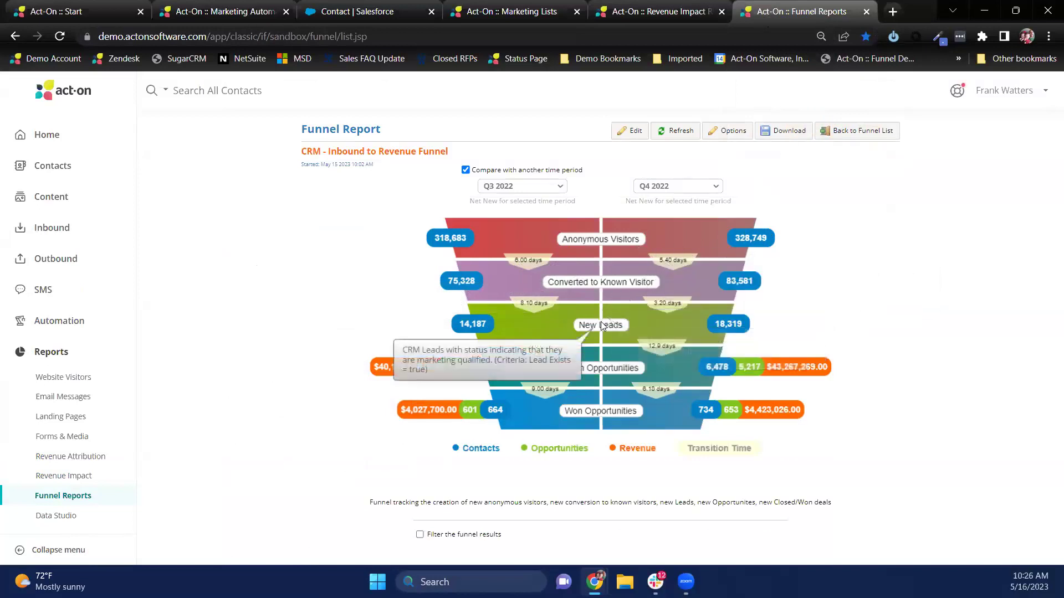
mouse_move(549, 303)
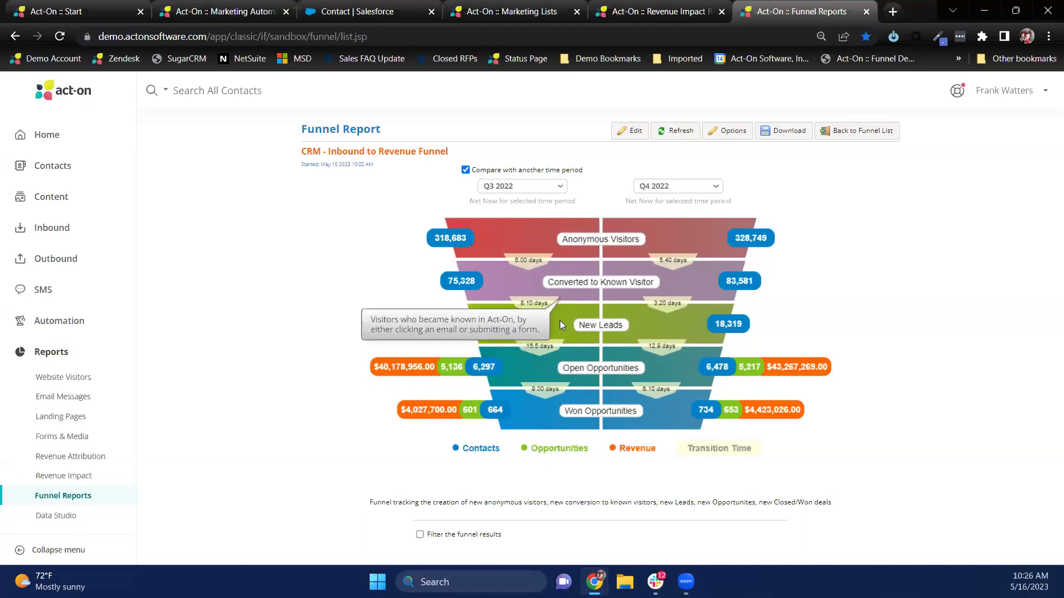
mouse_move(565, 328)
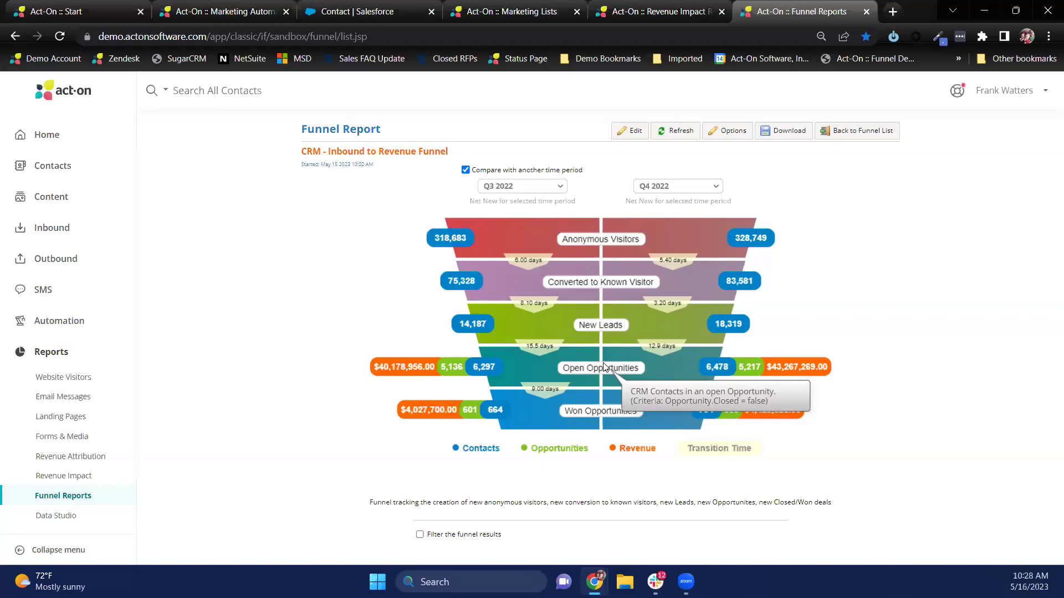
mouse_move(588, 344)
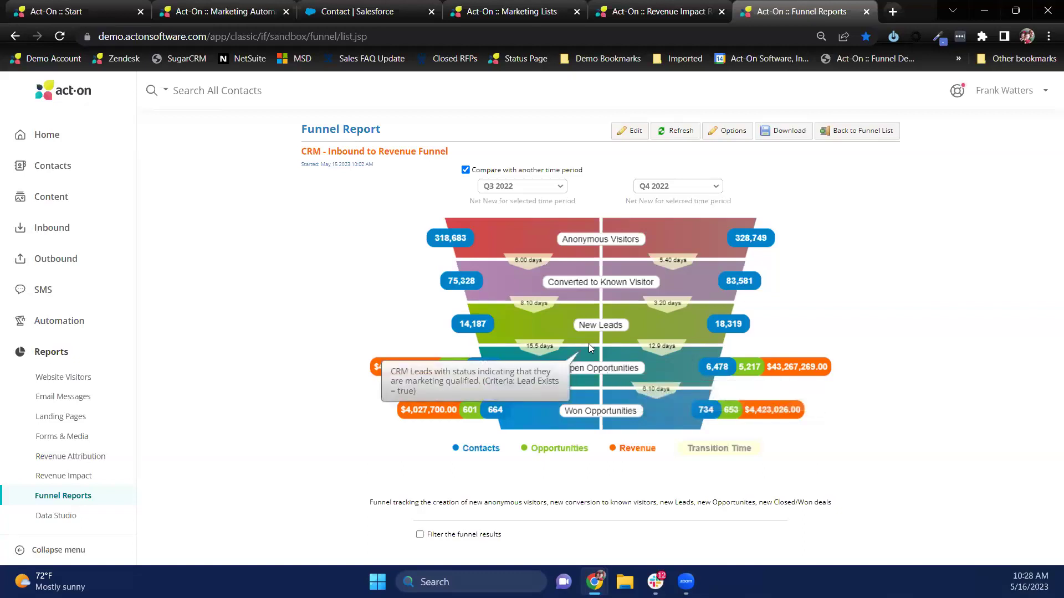